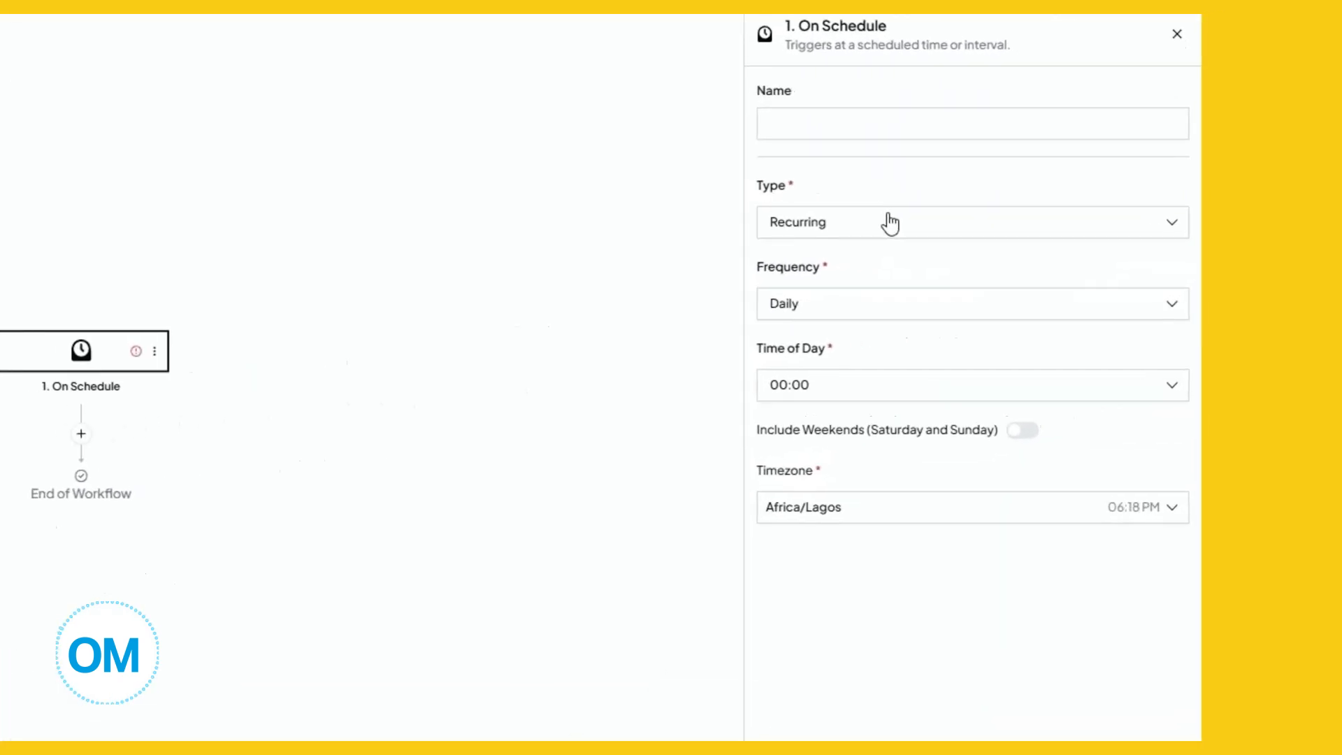
- Replace the workflow's On Schedule trigger with the On Demand trigger
click(908, 307)
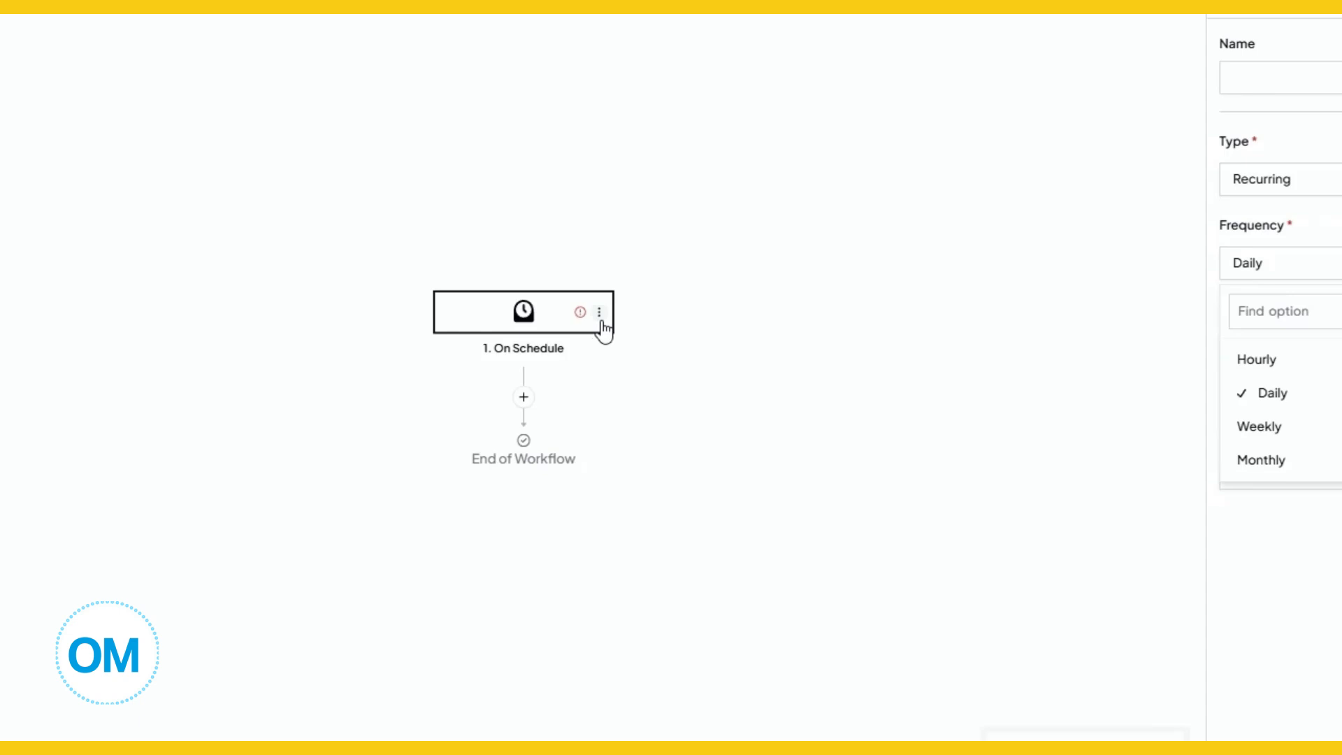
click(599, 314)
click(625, 348)
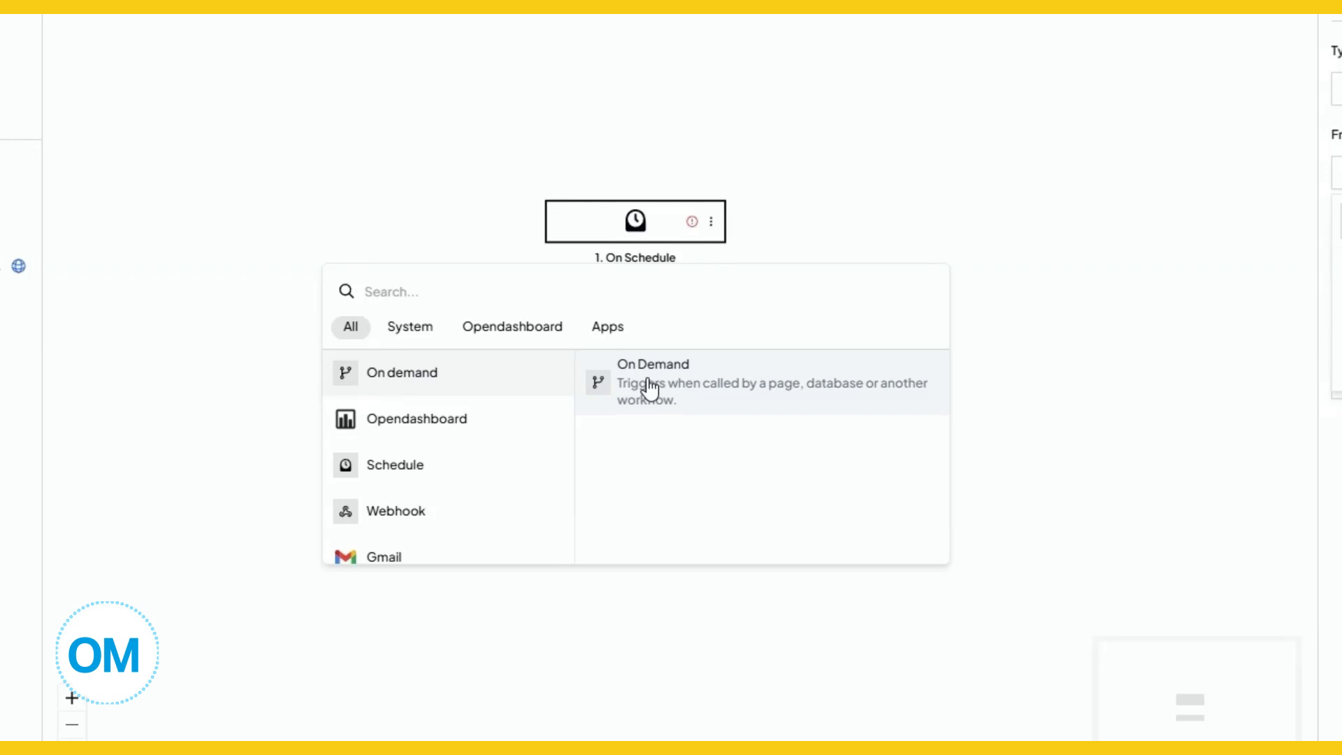
click(650, 385)
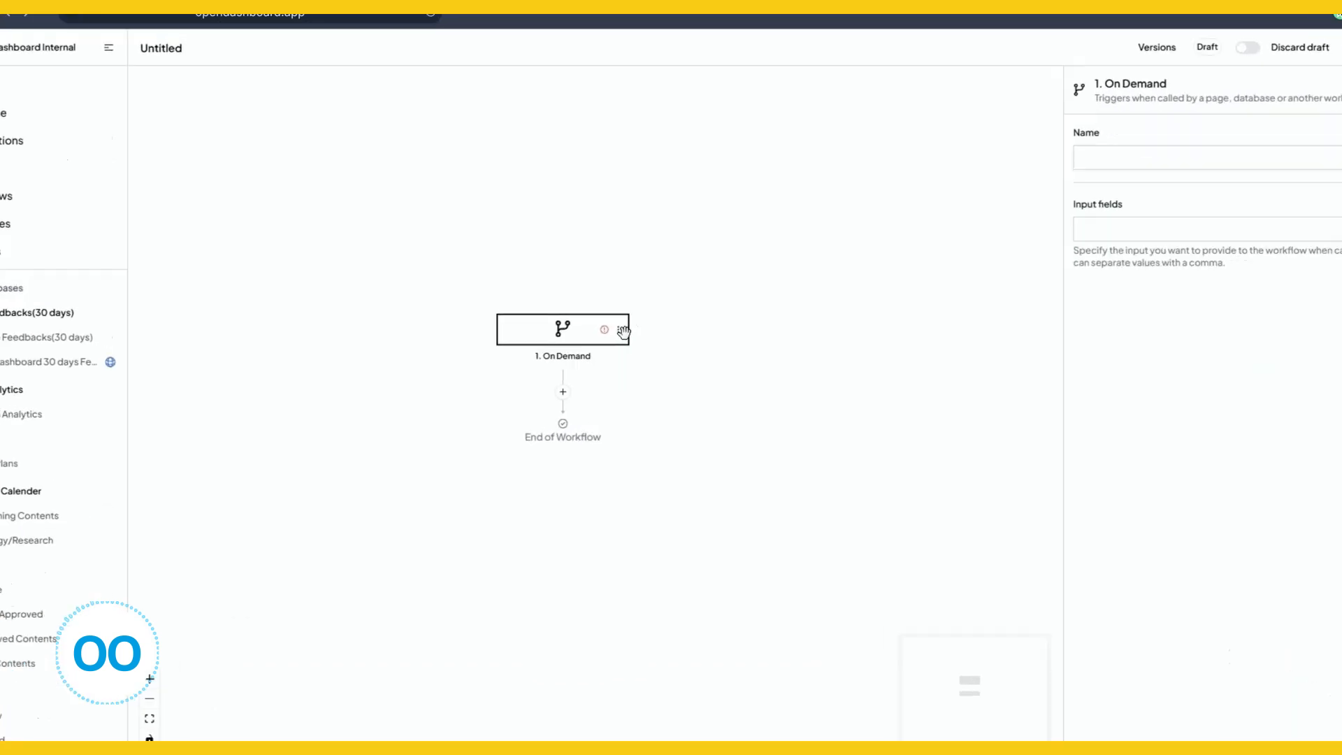
- Examine the alternative triggers for the workflow, including the Opendashboard record events, Schedule, Webhook and Gmail
click(600, 324)
click(616, 350)
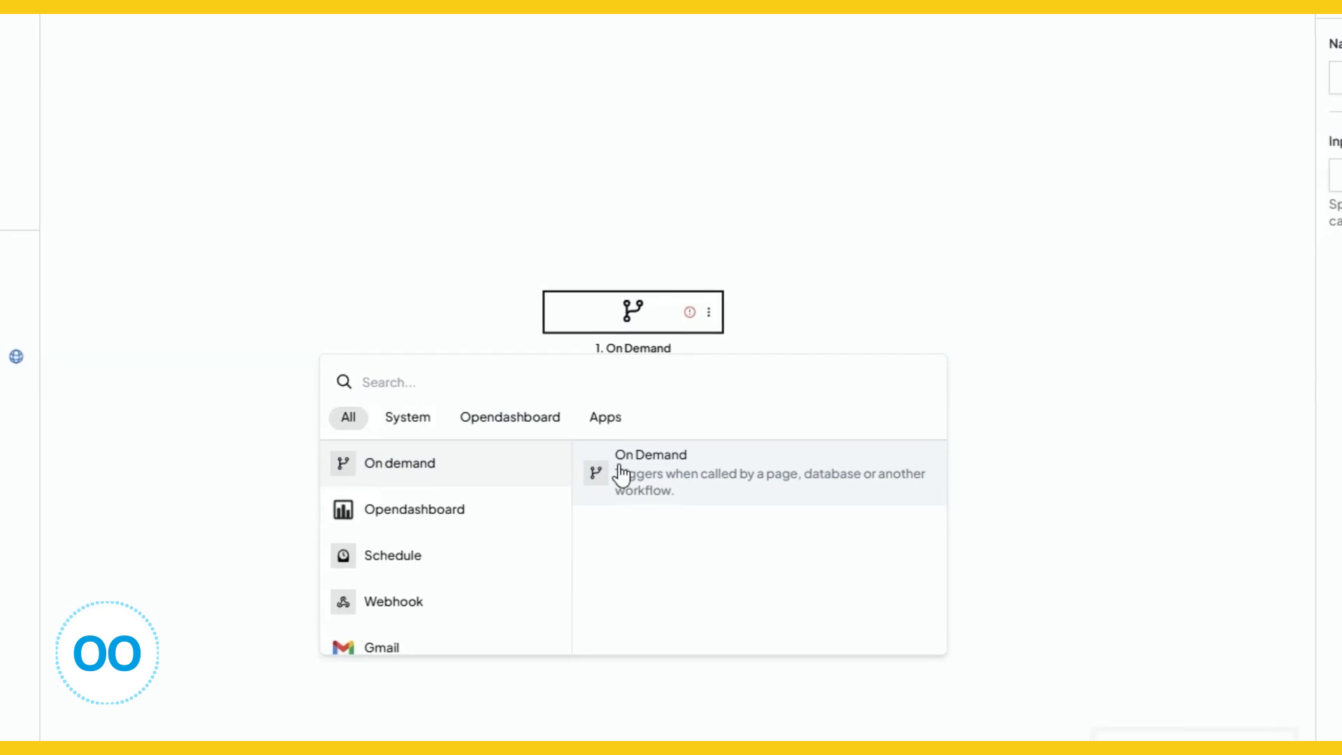
click(432, 510)
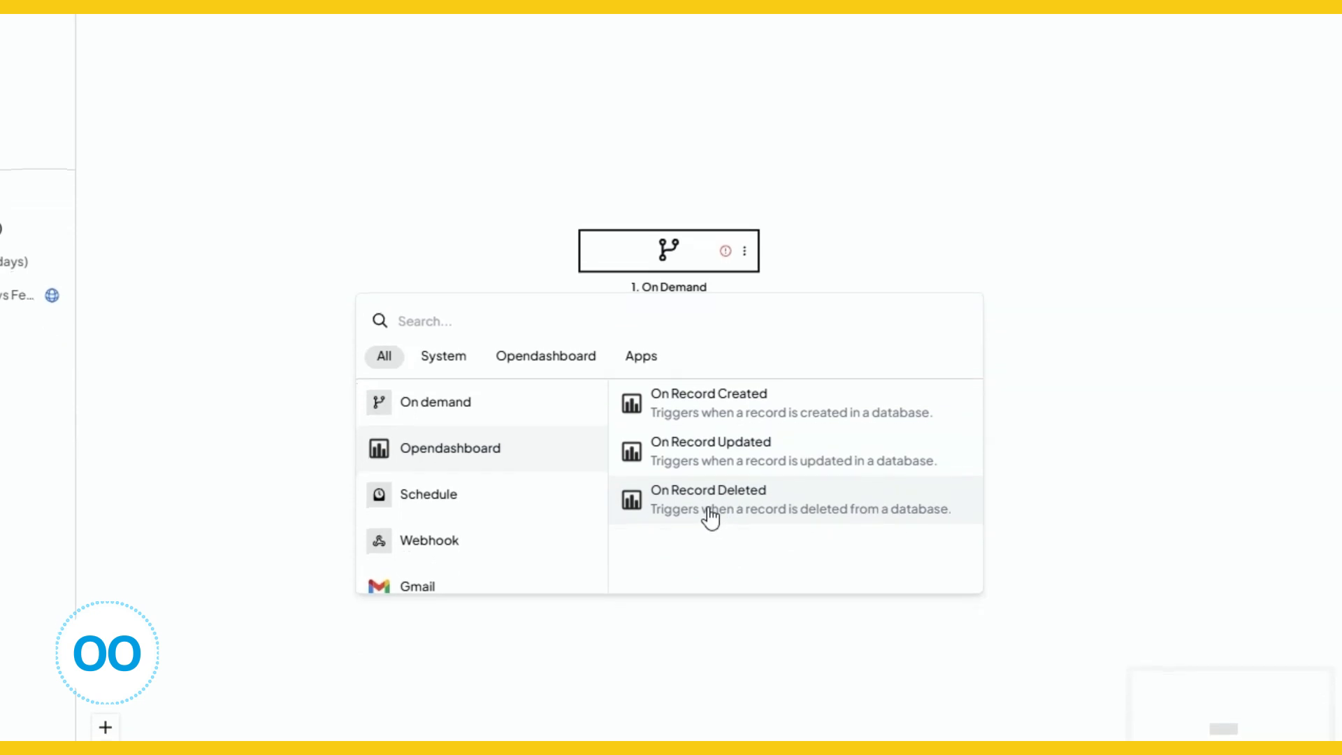
click(508, 533)
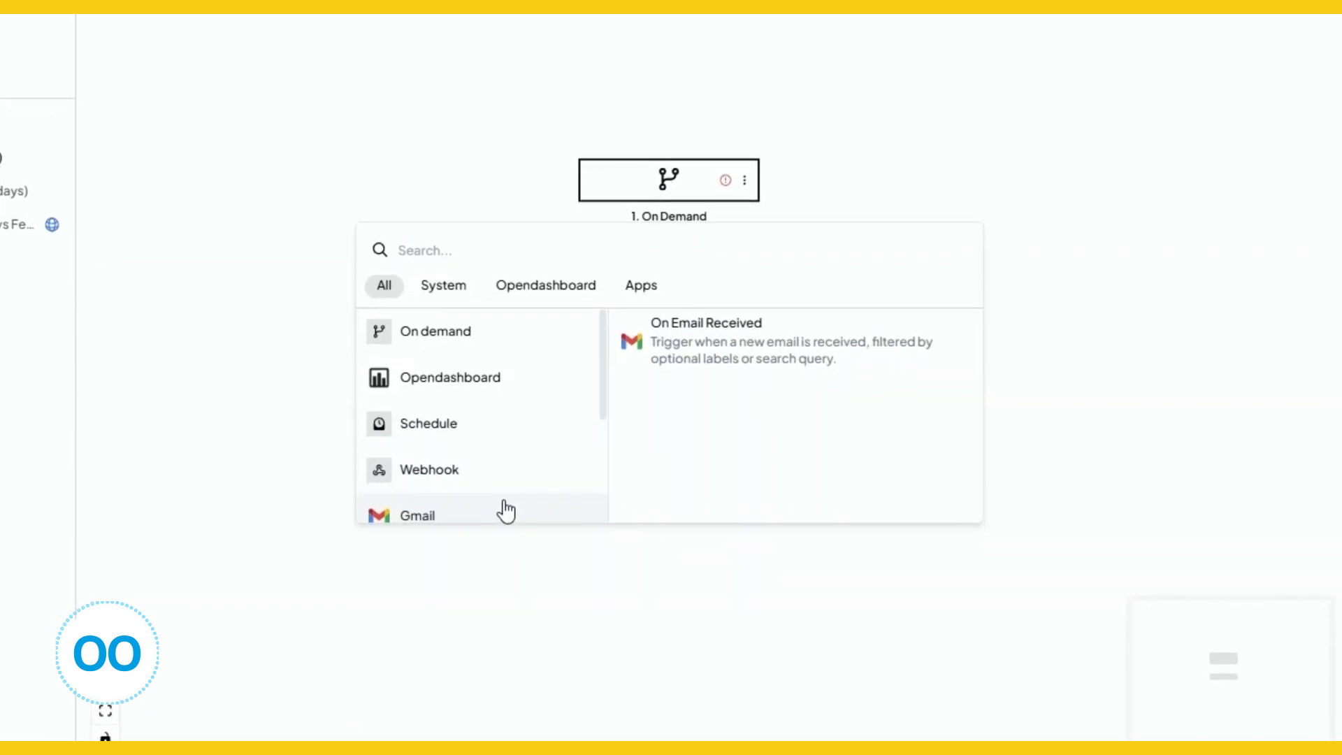
scroll(505, 510, down, 3)
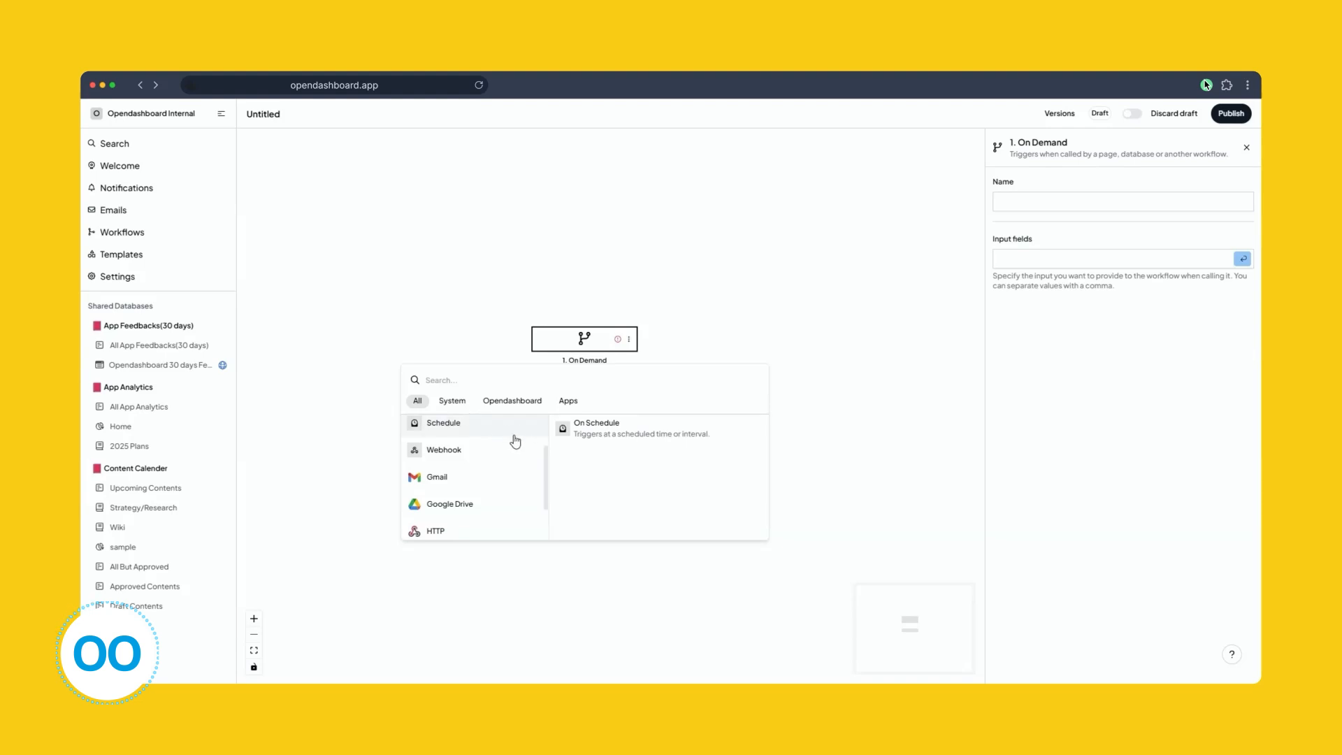
scroll(514, 442, up, 2)
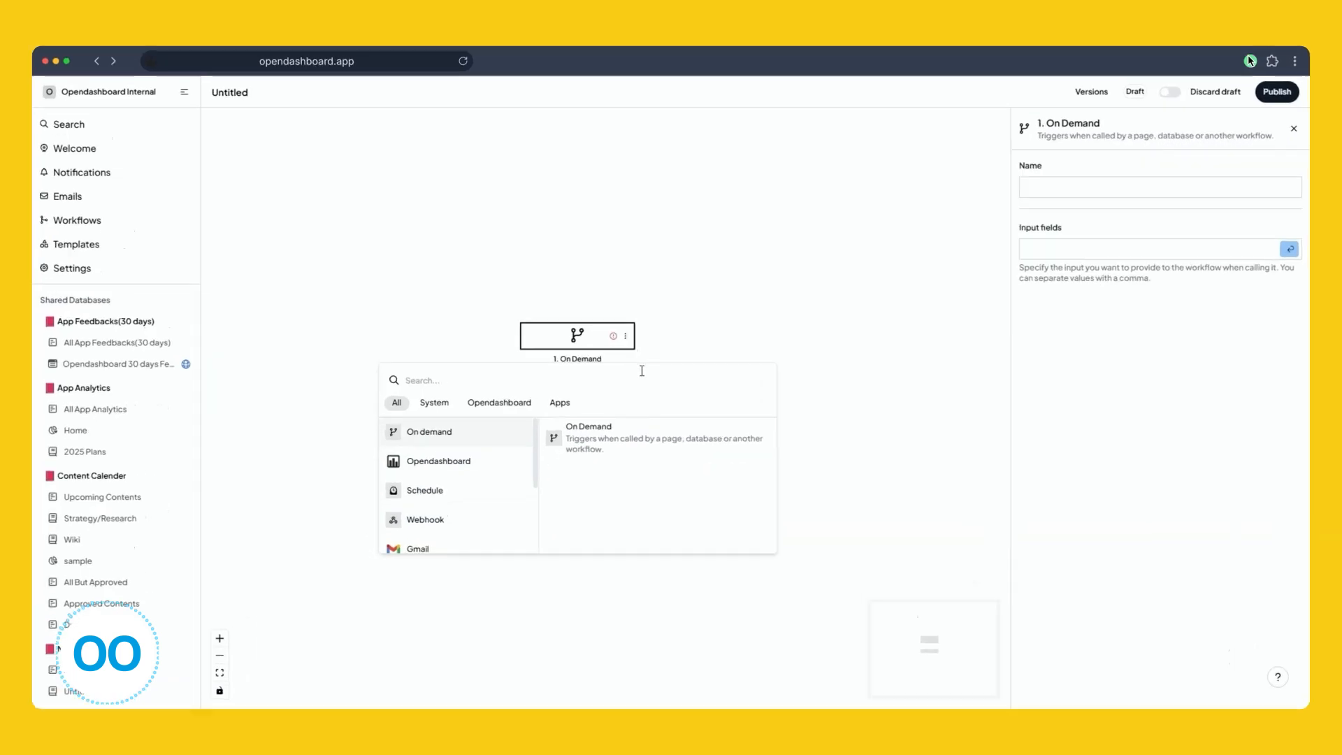
click(691, 289)
- Examine the built-in step types that can follow the On Demand trigger, including the Opendashboard record, email, reminder and AI actions
click(525, 397)
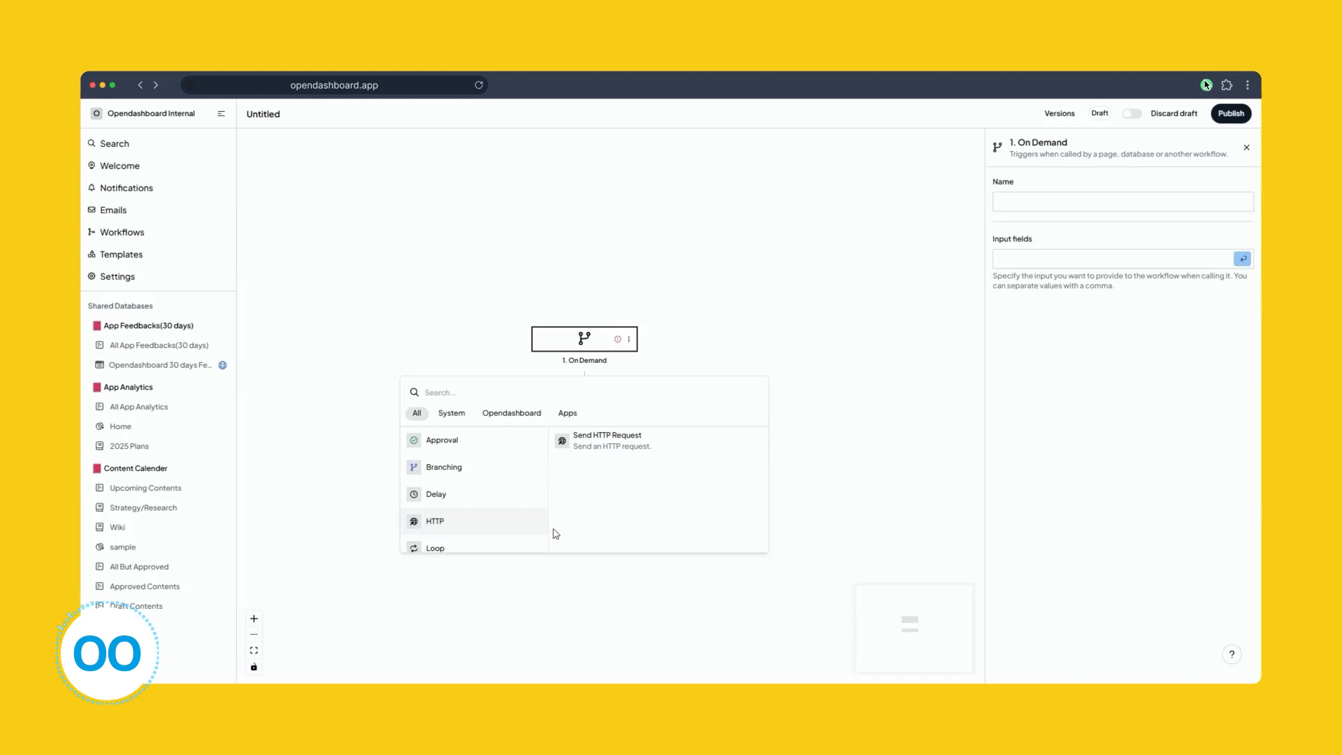
scroll(499, 531, down, 1)
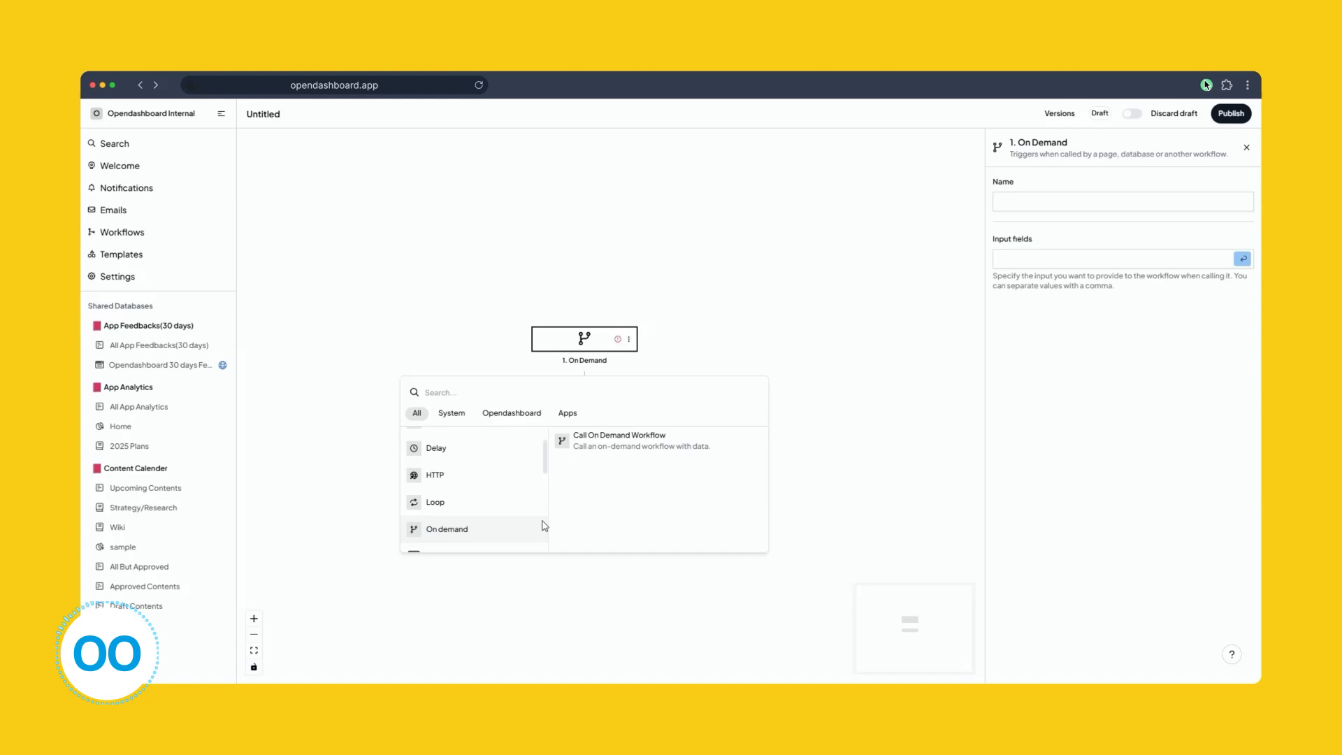
scroll(539, 528, down, 1)
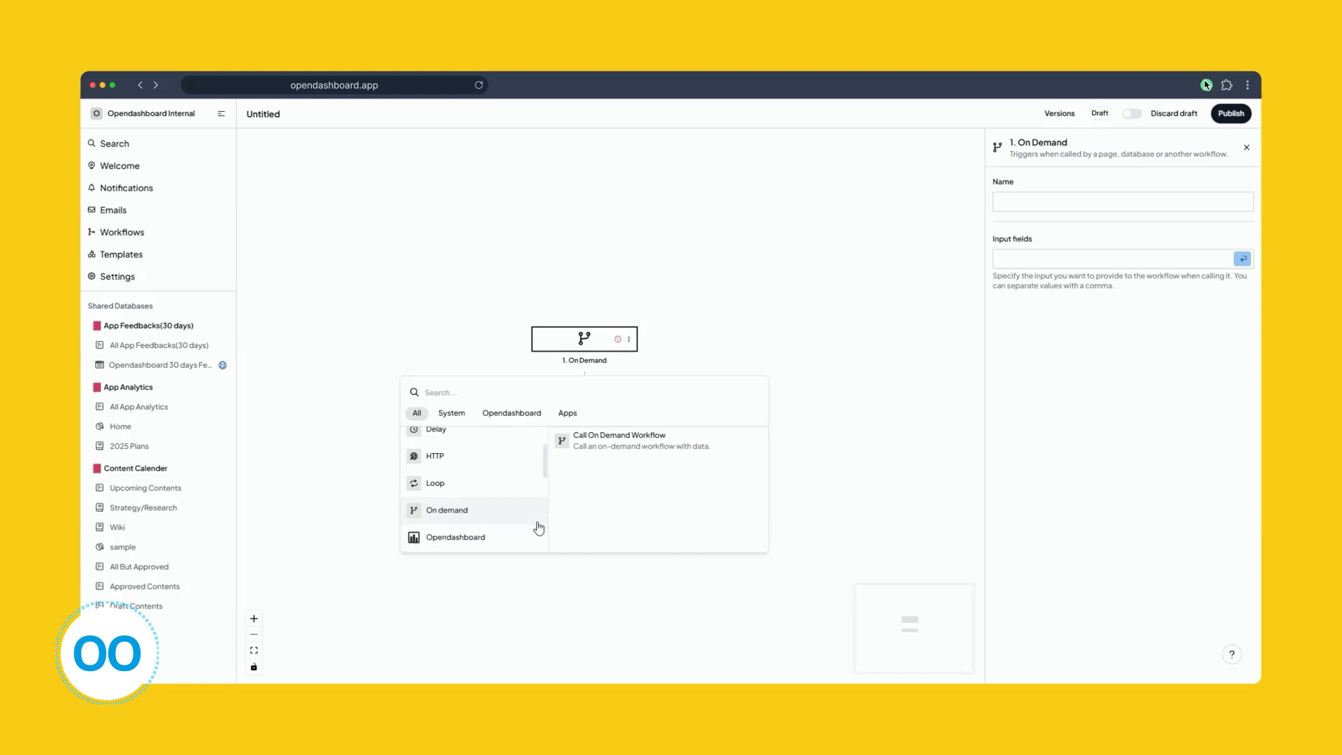
mouse_move(516, 534)
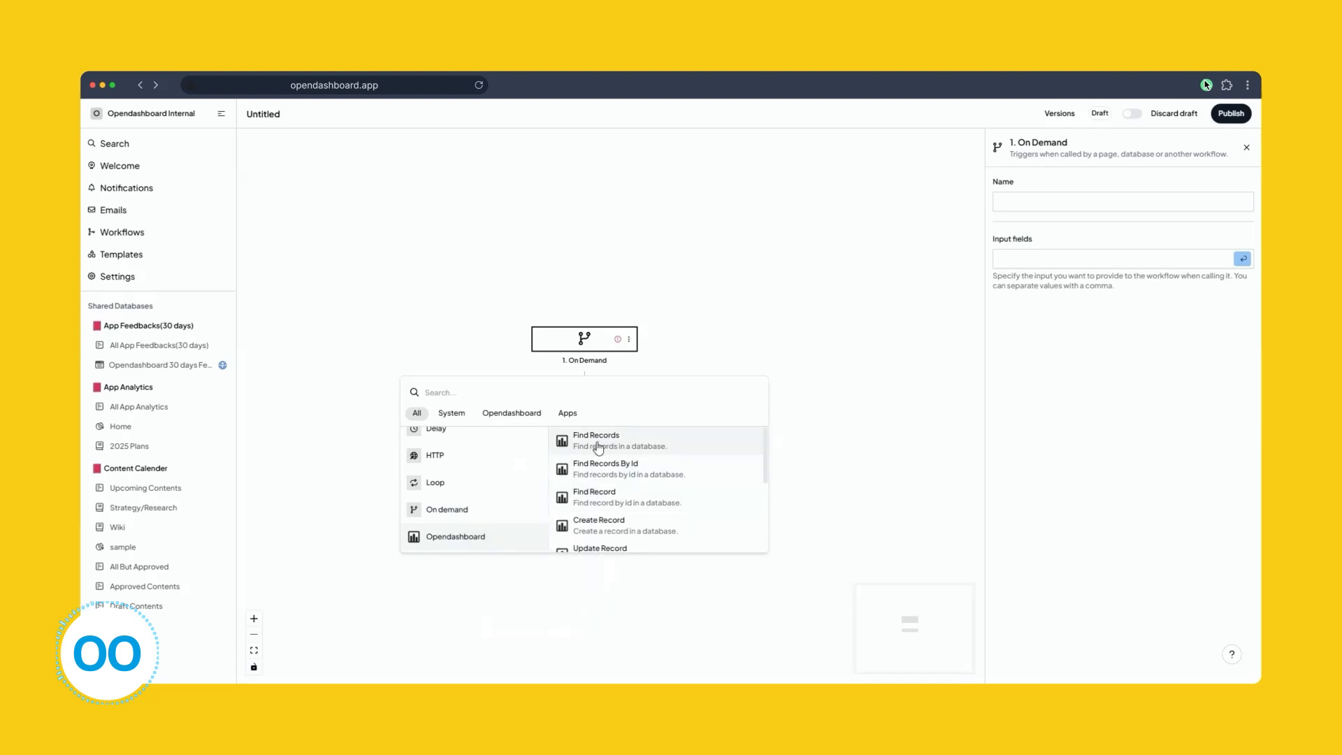
scroll(600, 503, down, 3)
scroll(600, 503, down, 2)
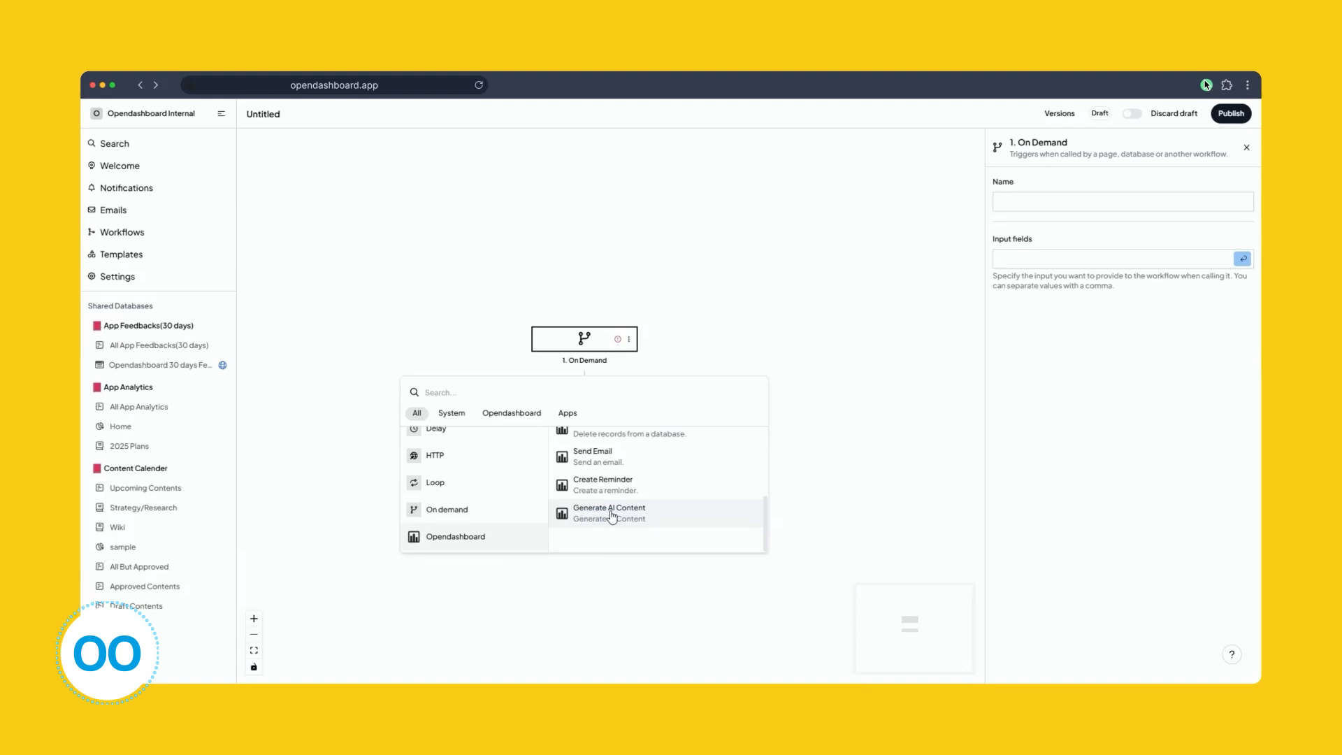
scroll(451, 517, down, 2)
- Examine the app actions available as the next step, including Gmail, Google Drive, HTTP, OpenAI, Tavily and YouTube
mouse_move(451, 521)
scroll(451, 521, down, 1)
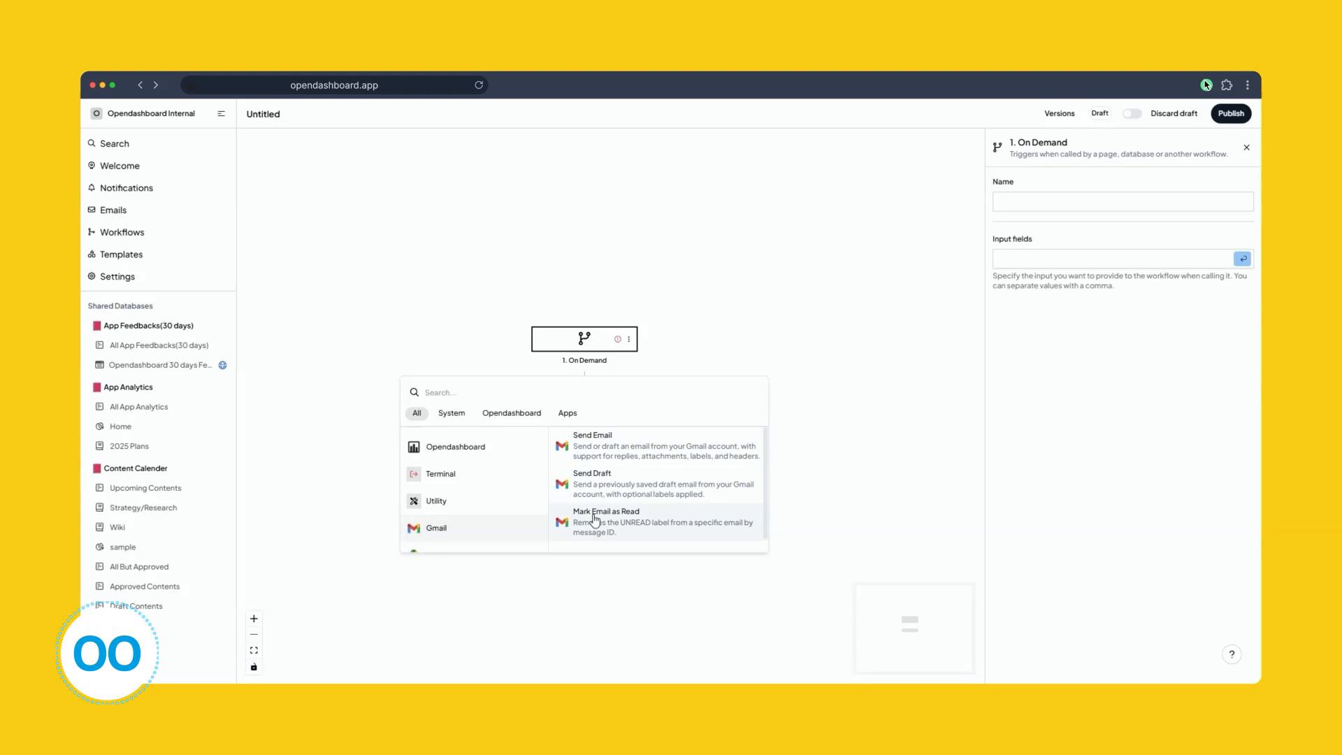
scroll(484, 524, down, 1)
scroll(485, 525, down, 1)
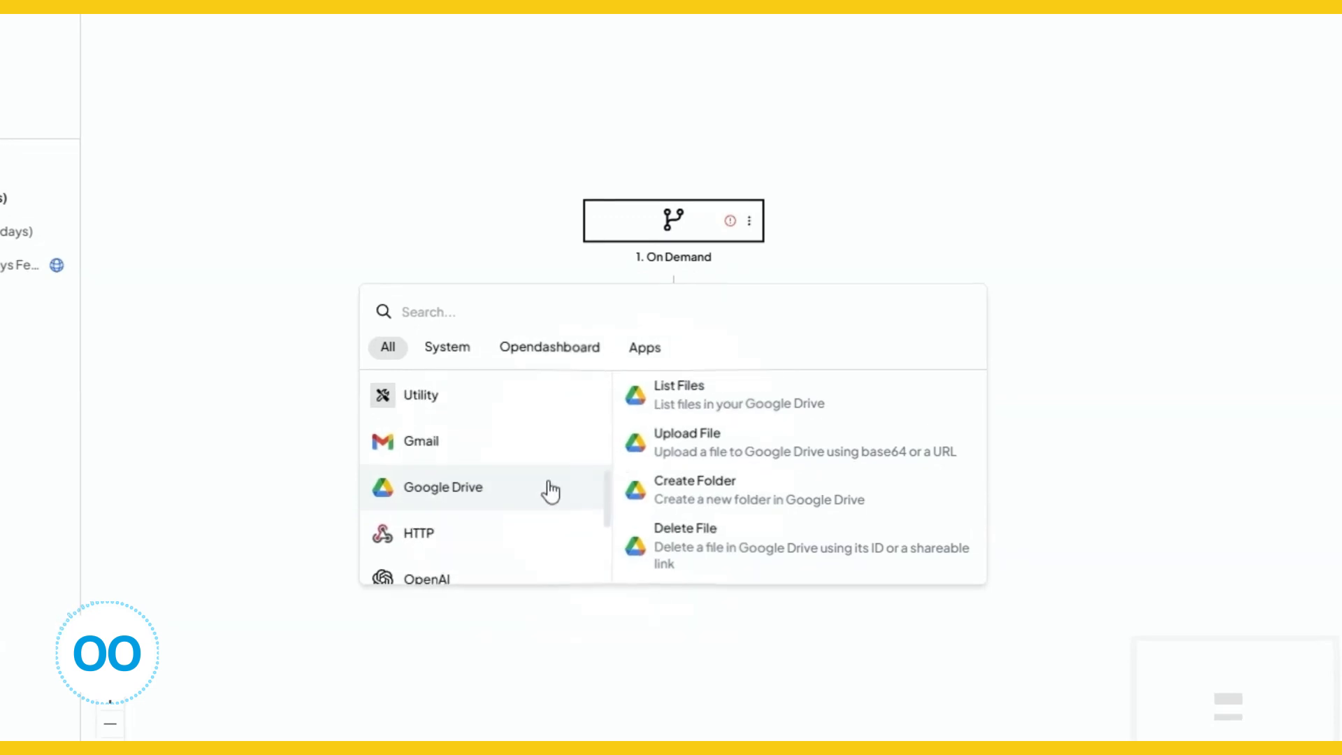
scroll(723, 496, down, 3)
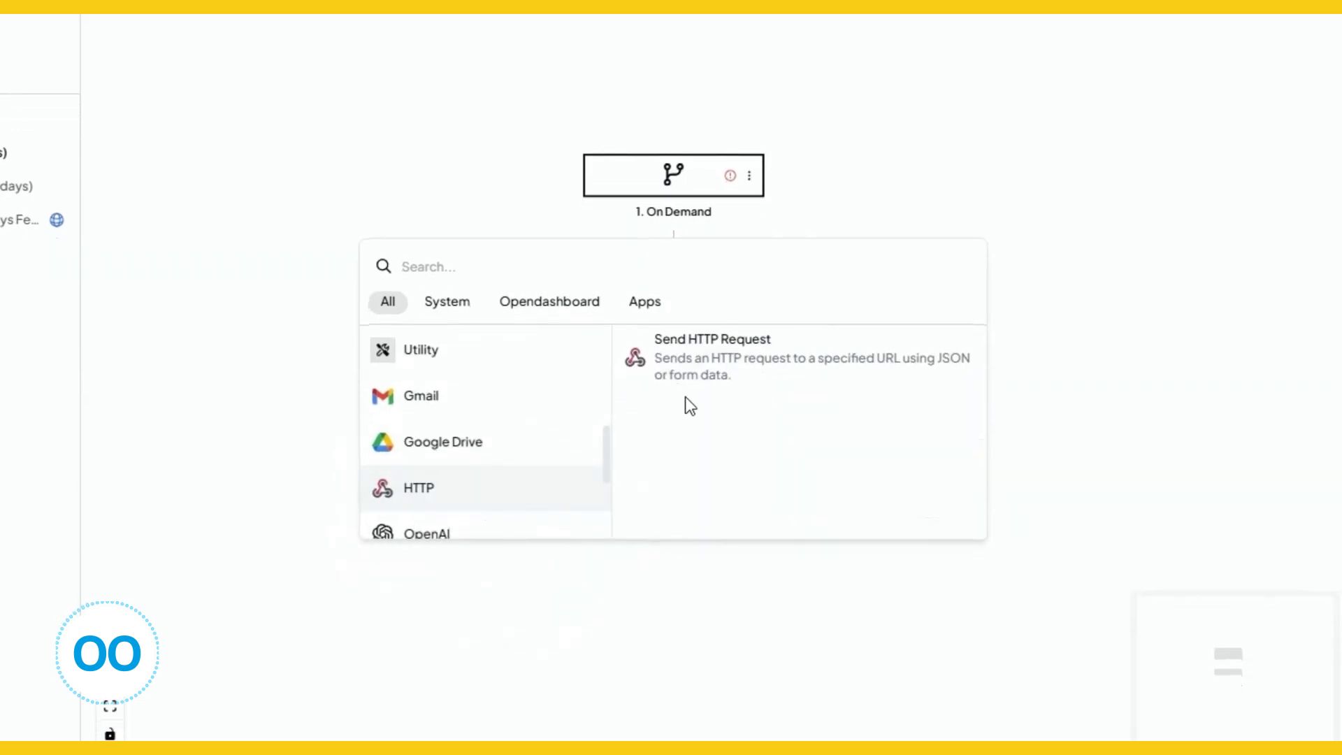
scroll(485, 497, down, 2)
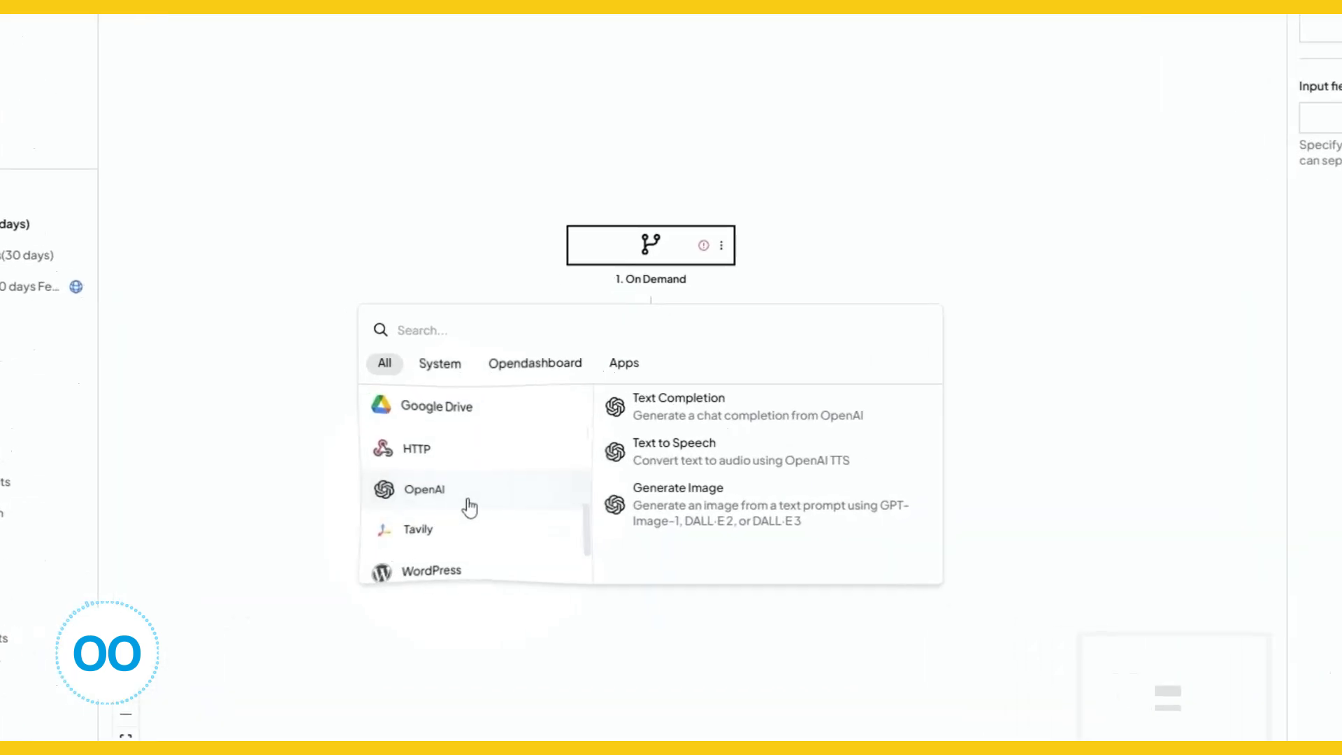
mouse_move(500, 495)
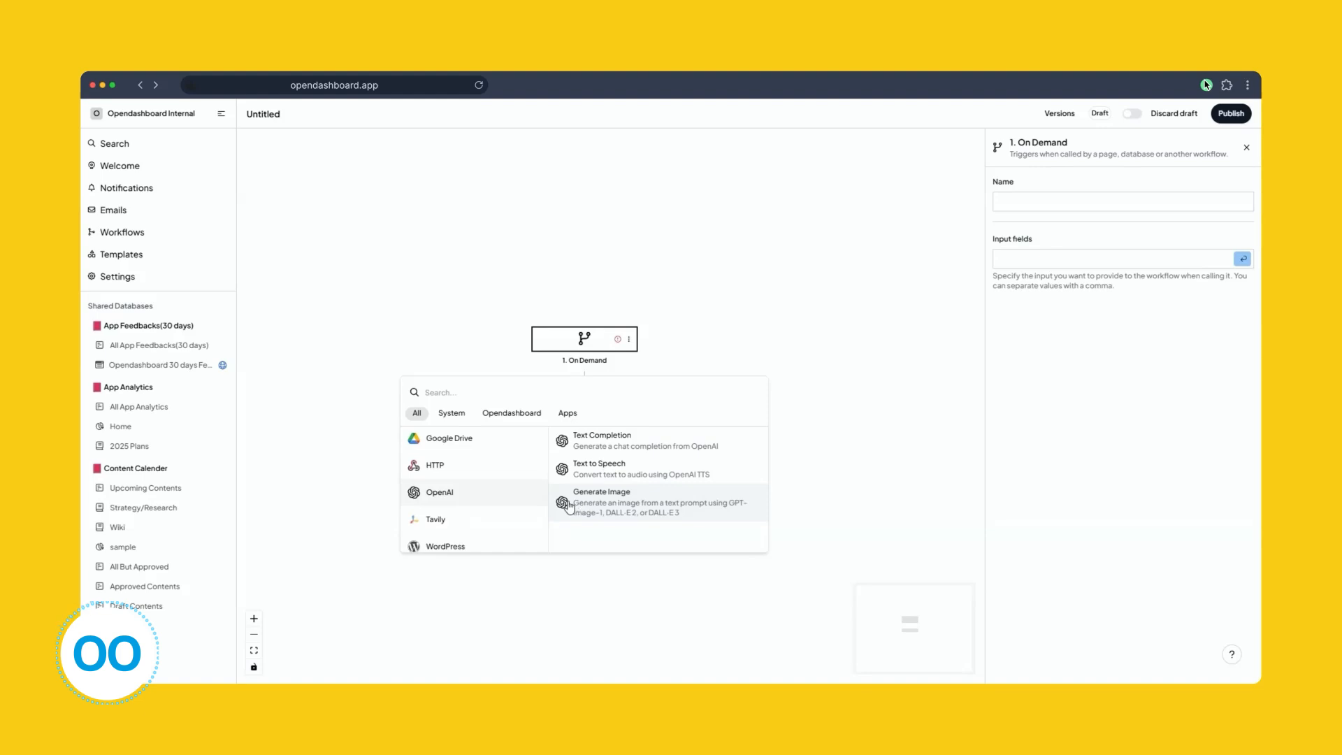
scroll(463, 542, down, 1)
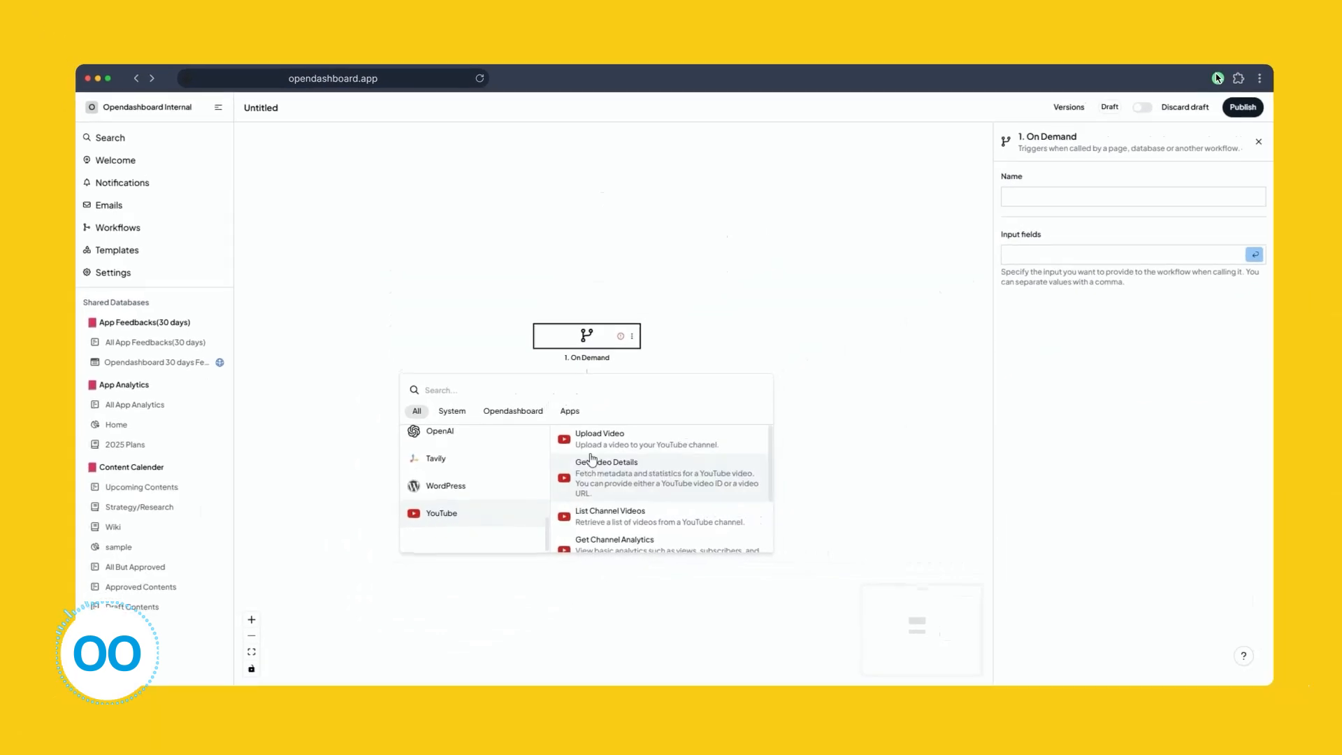
mouse_move(506, 466)
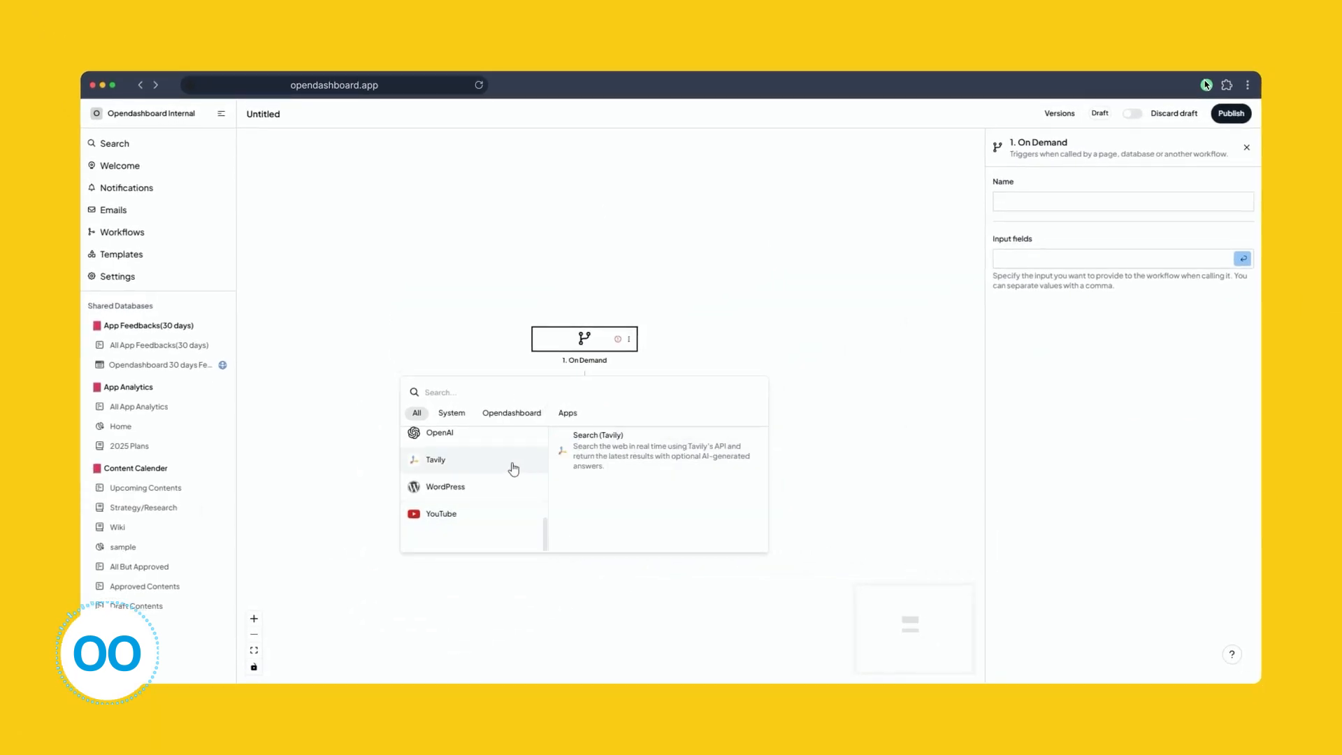
scroll(445, 463, up, 3)
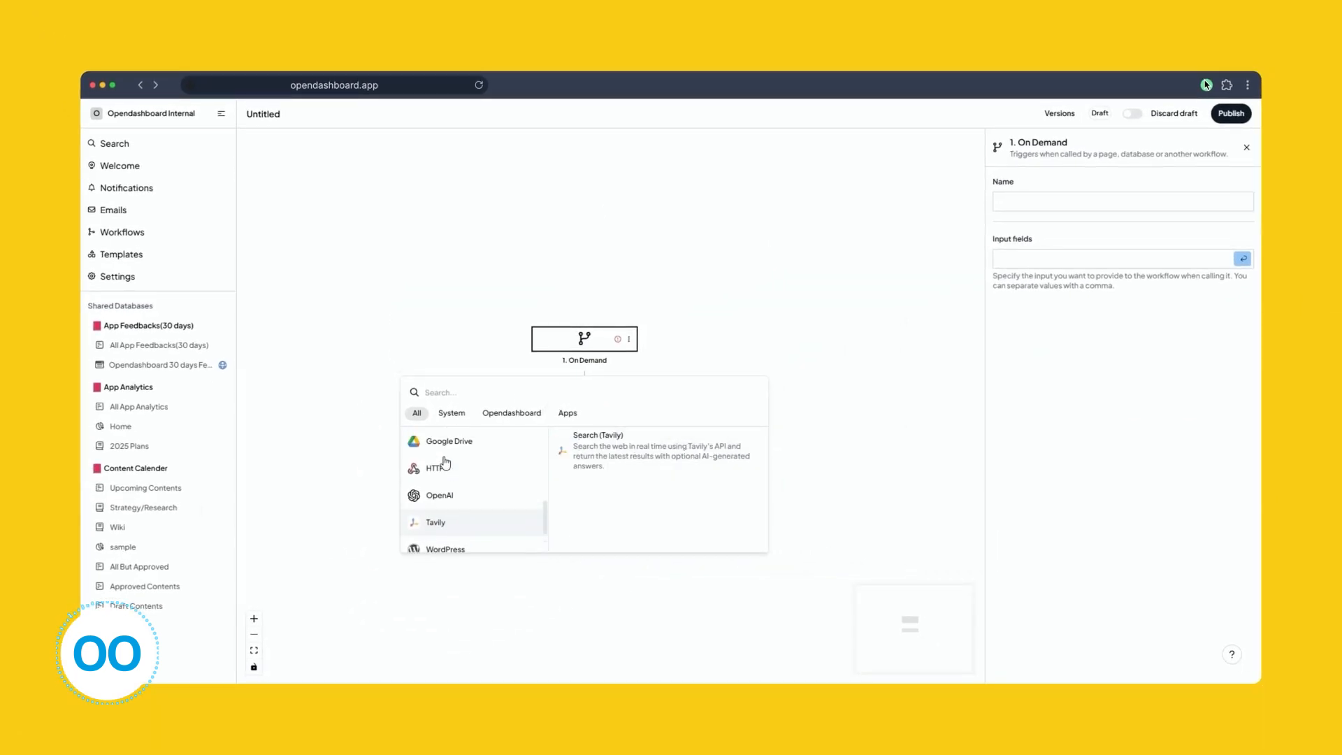
scroll(445, 463, up, 3)
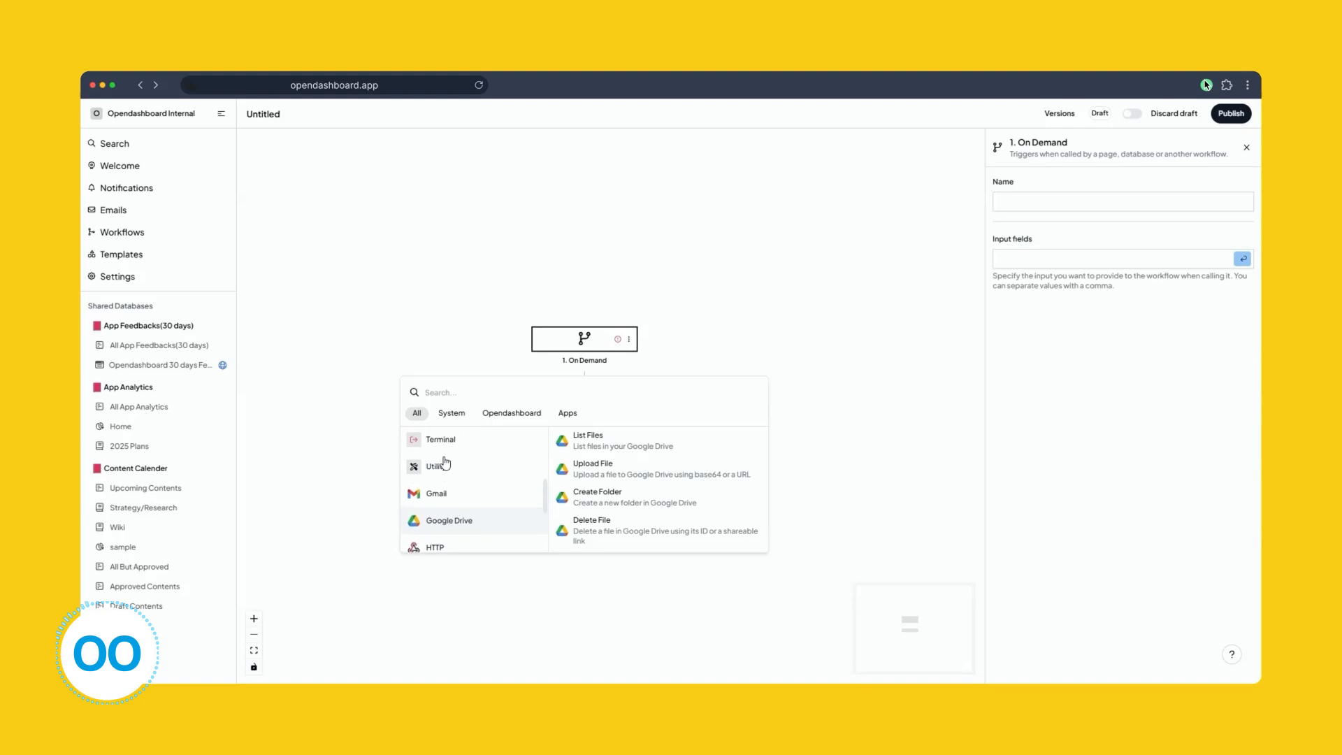
scroll(445, 463, up, 5)
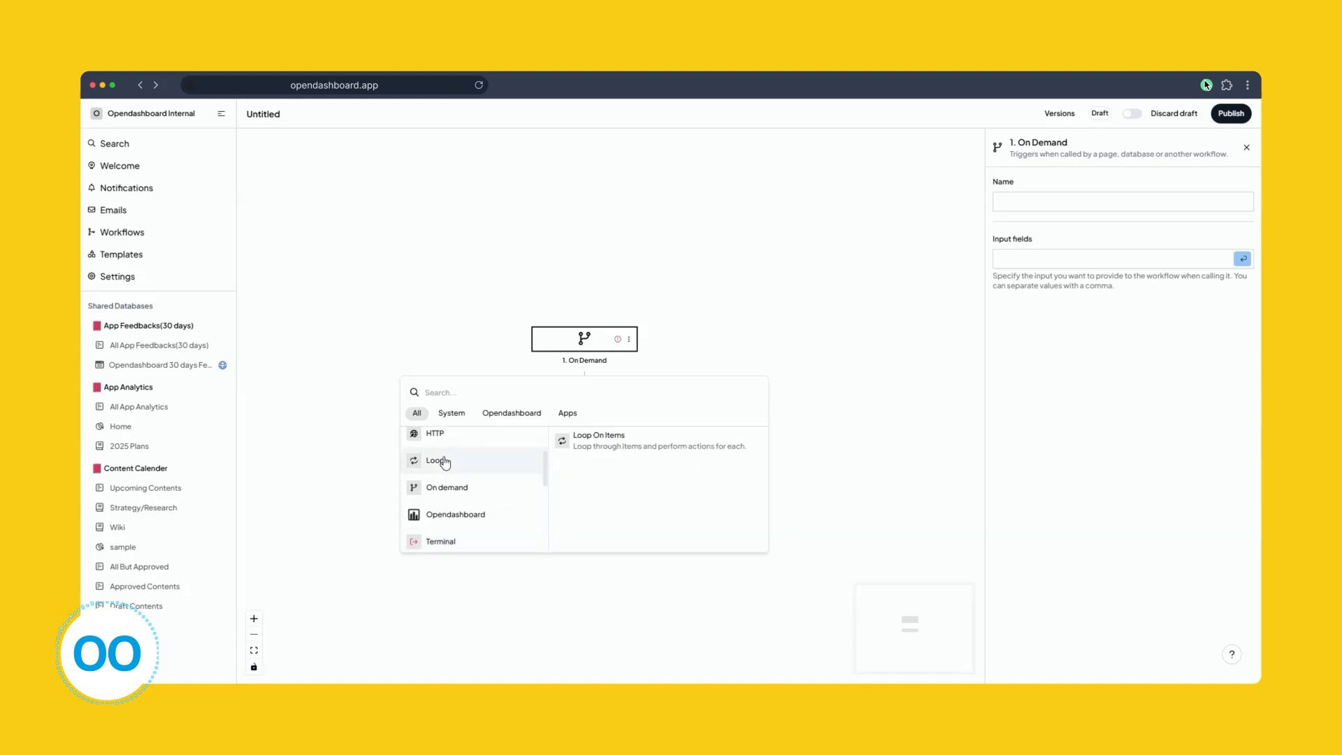
scroll(445, 463, up, 1)
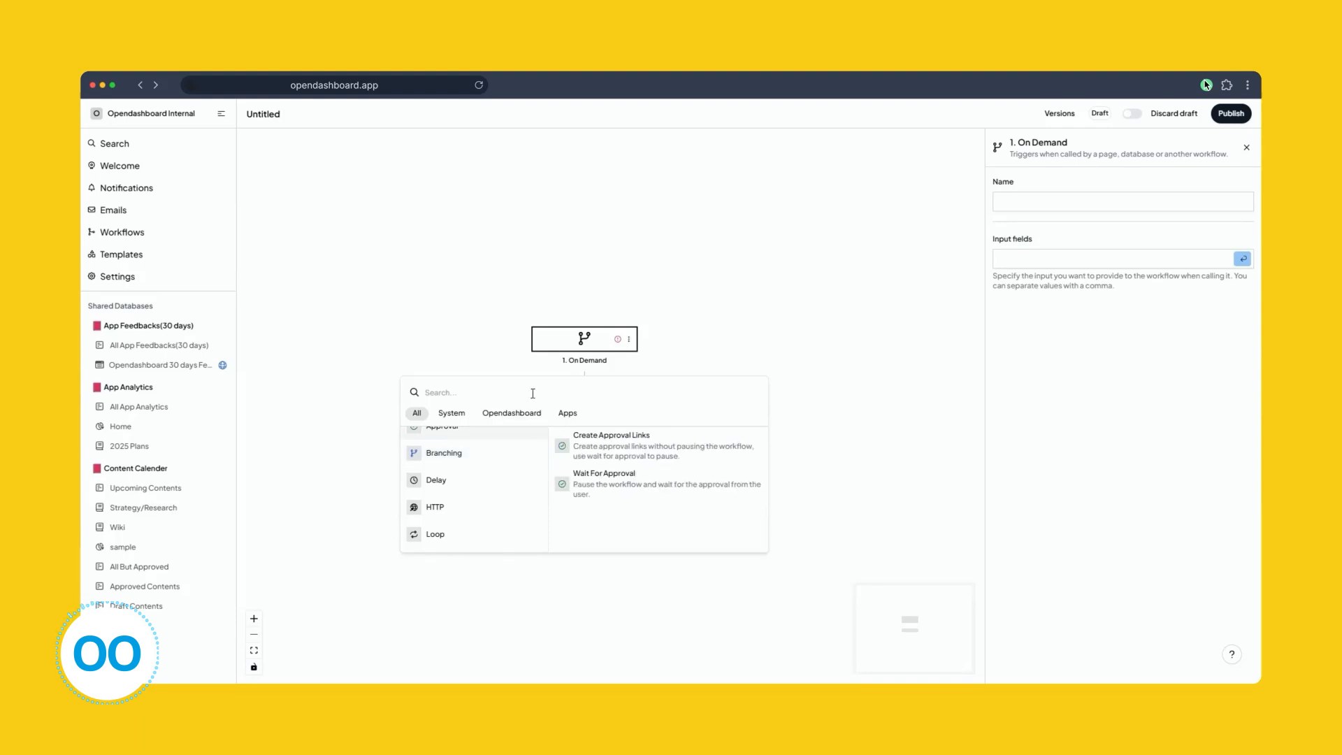
click(841, 208)
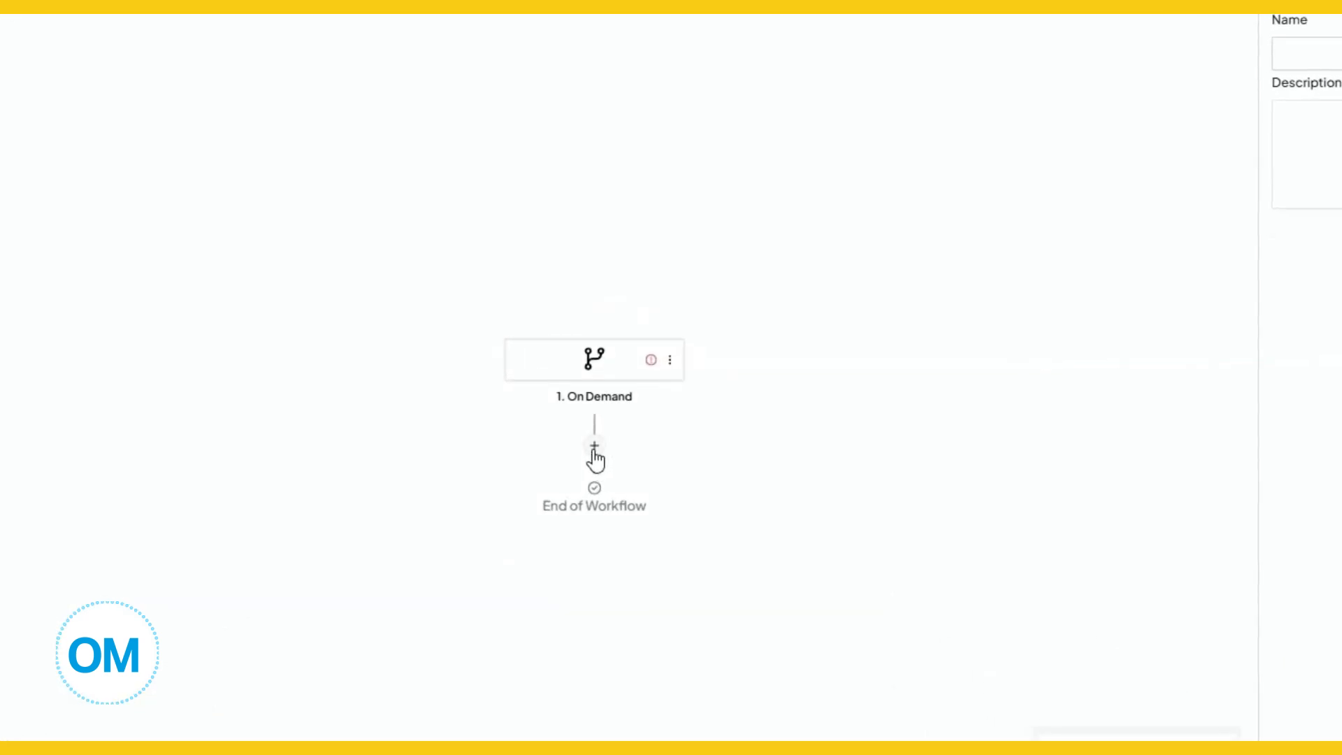
- Add a Branching step after the On Demand trigger and review the comparison operators in Branch 1's Execute If condition
click(595, 449)
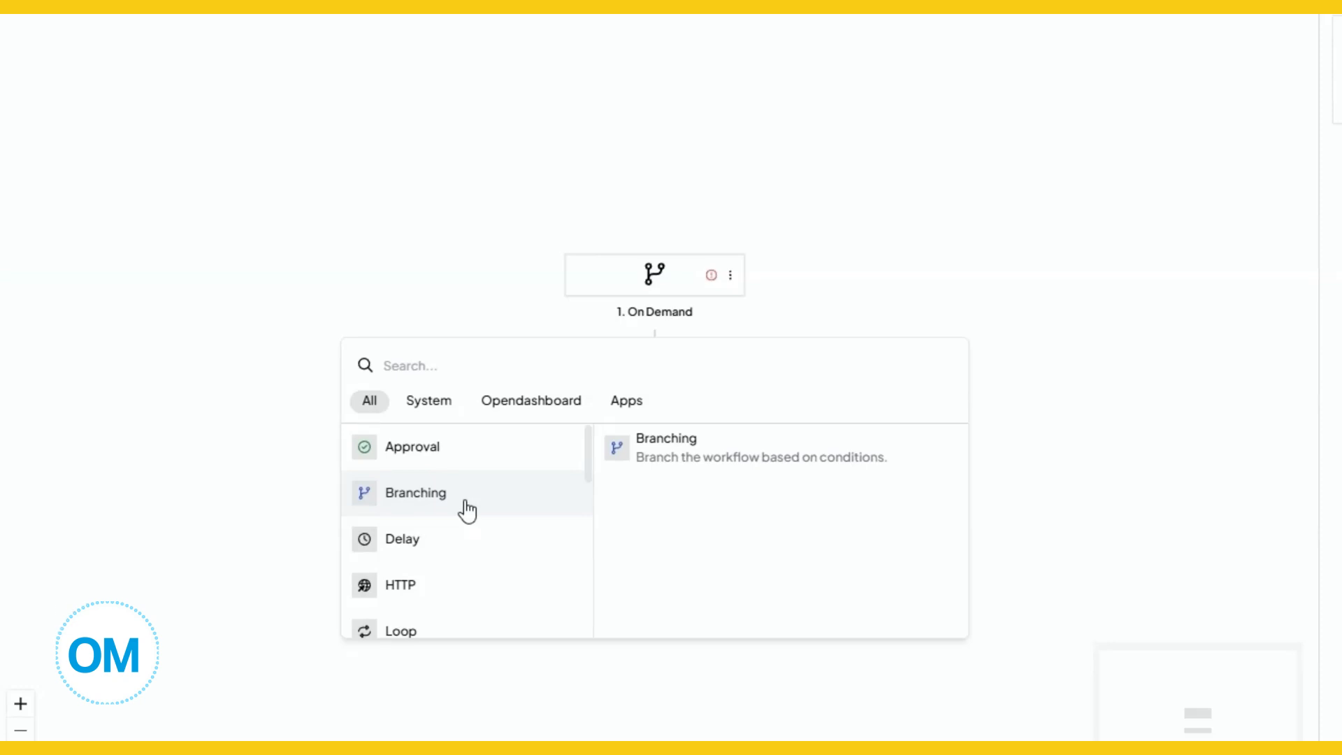
click(712, 444)
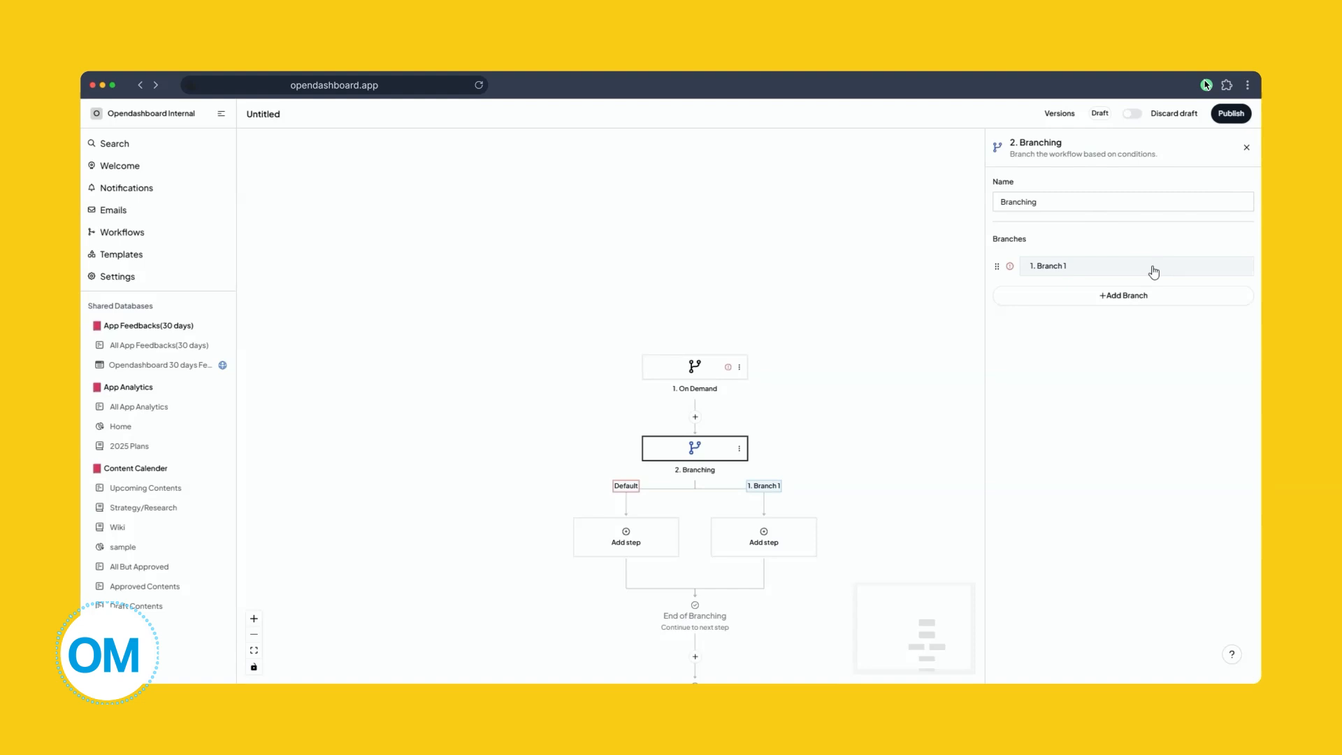
click(1153, 271)
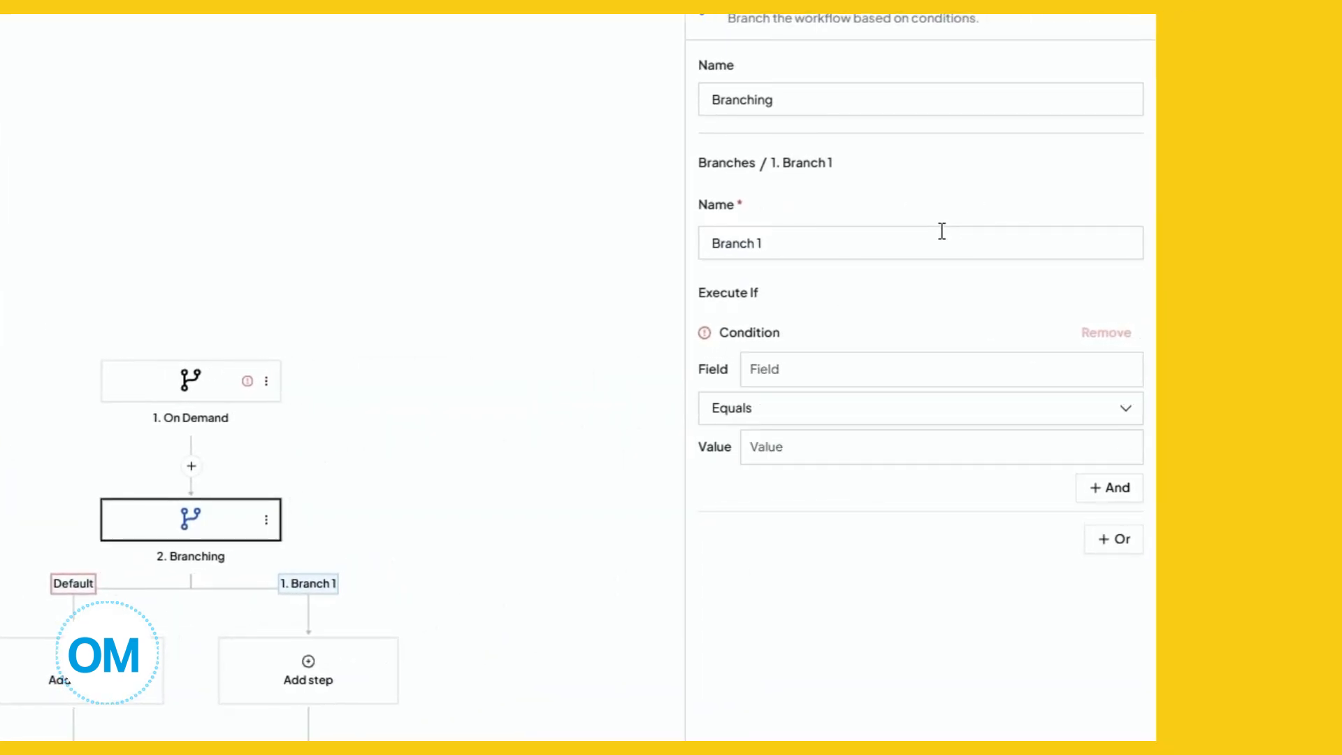
click(905, 374)
click(909, 419)
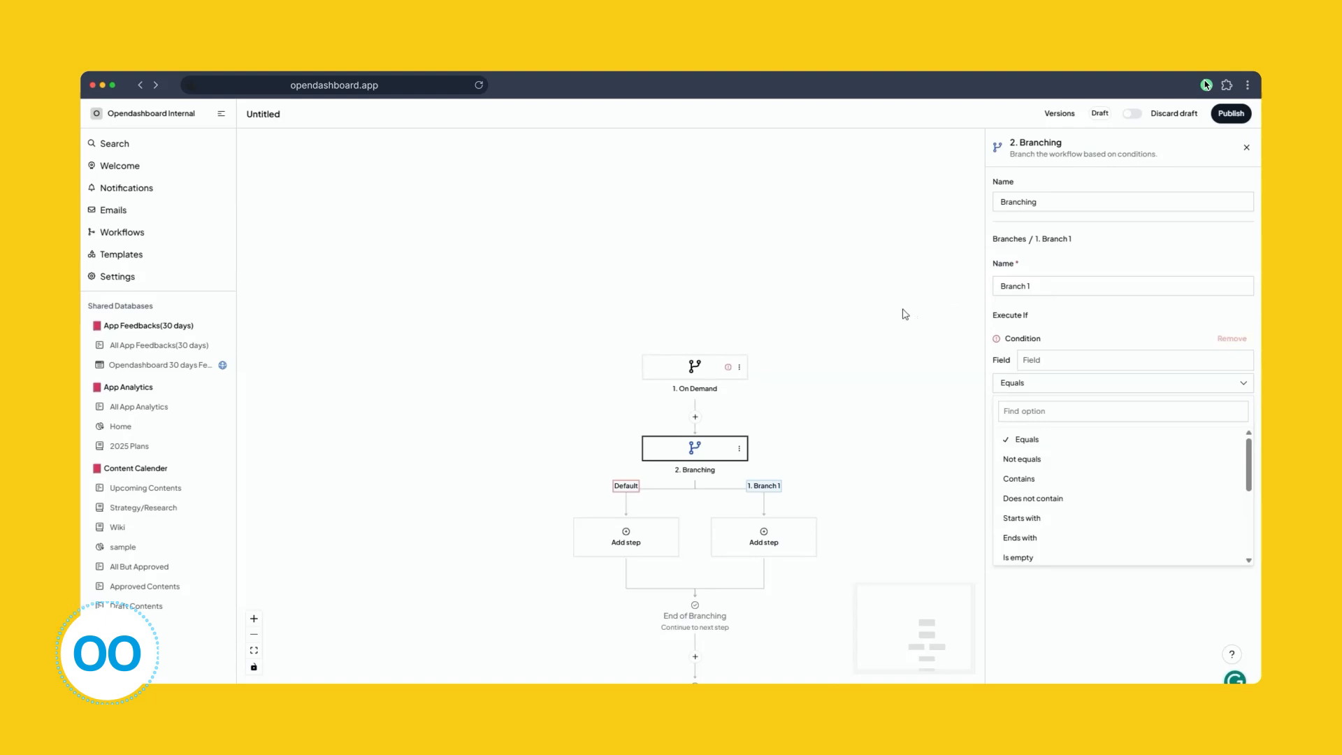
click(730, 442)
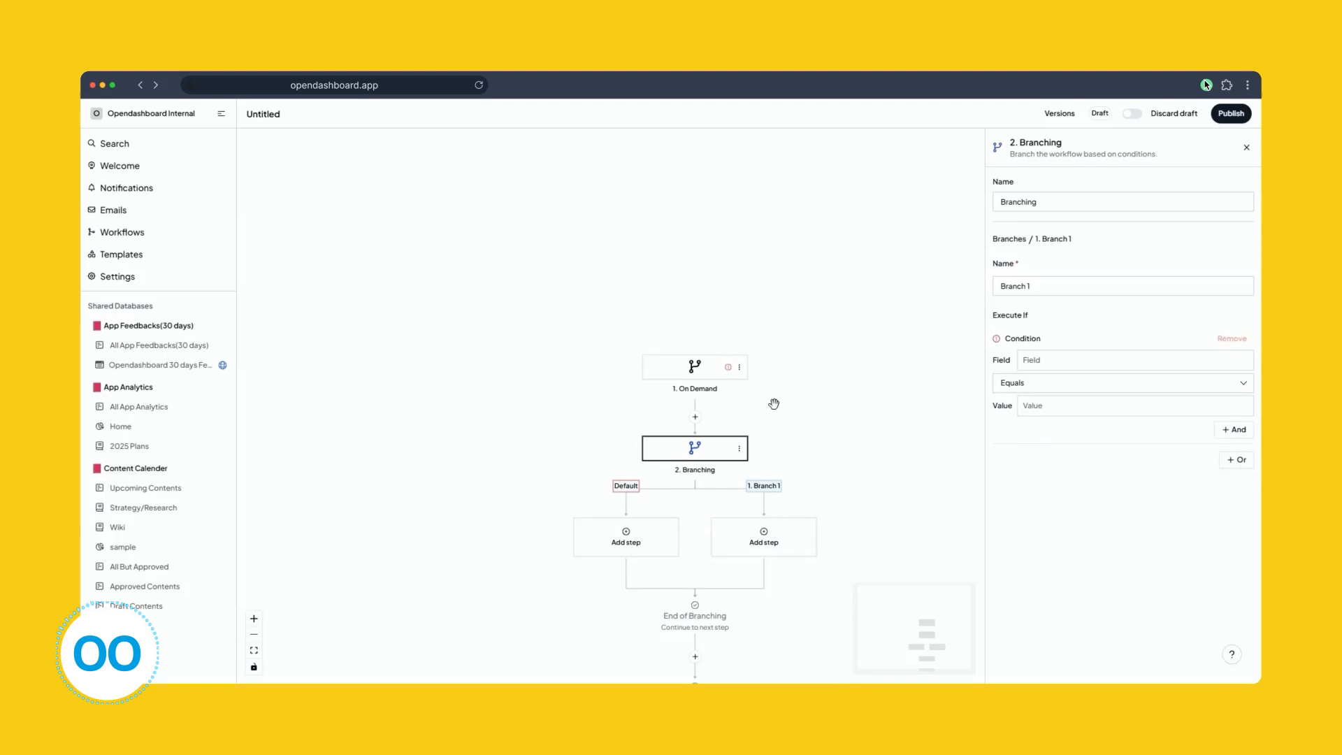
- Add a Loop On Items step between the end of the branching and the end of the workflow
click(714, 377)
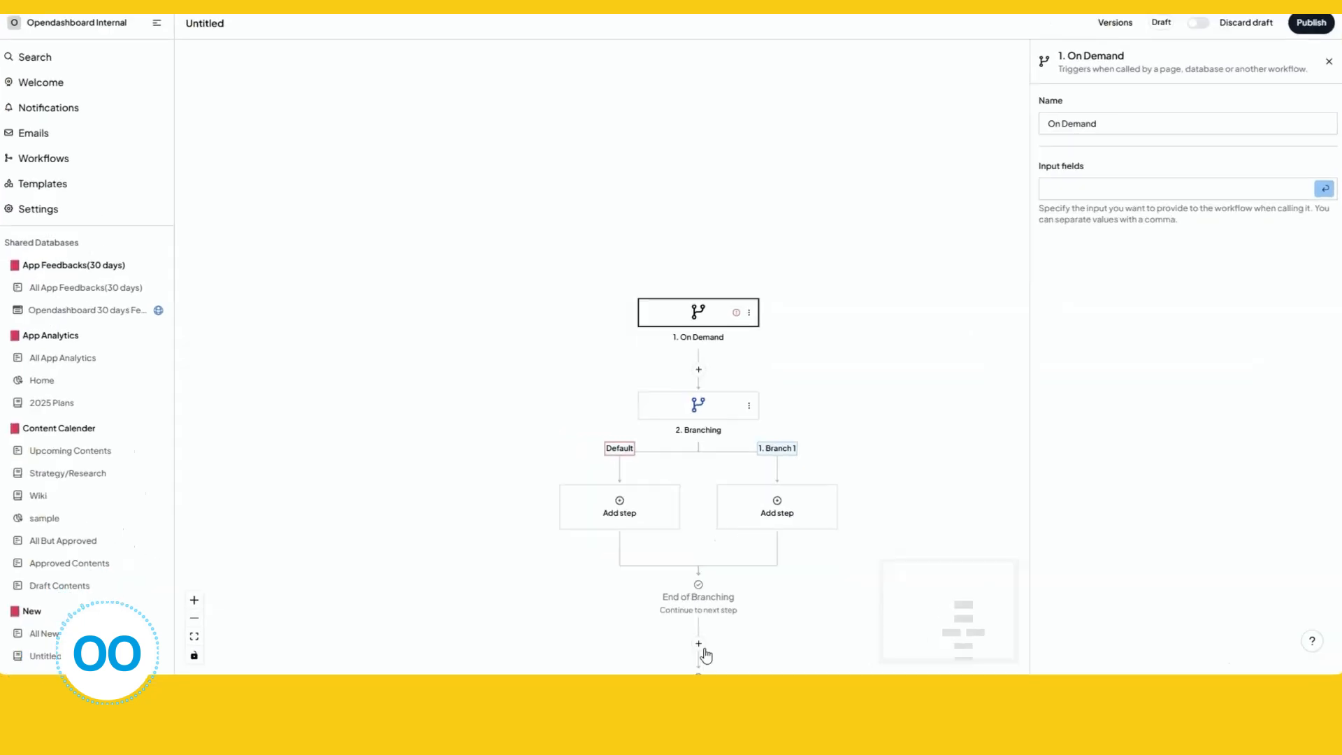
scroll(720, 614, down, 2)
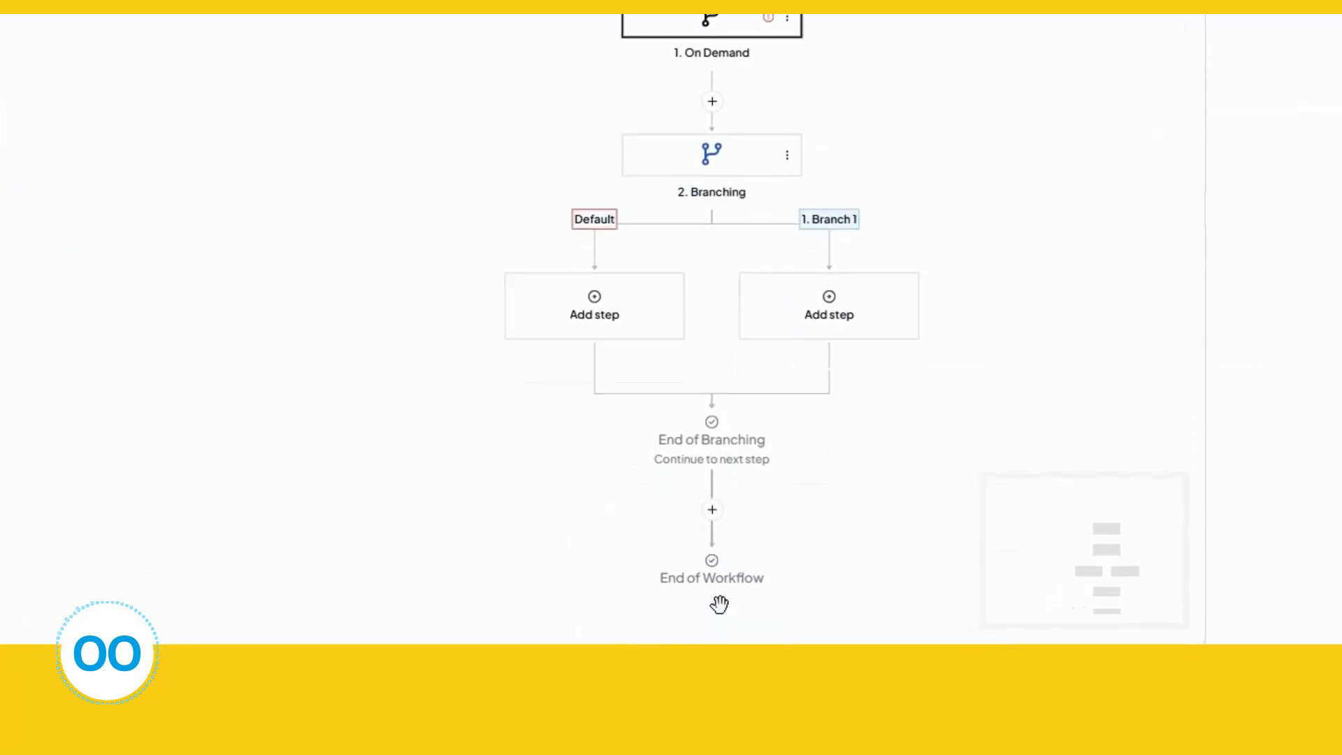
click(711, 502)
mouse_move(533, 467)
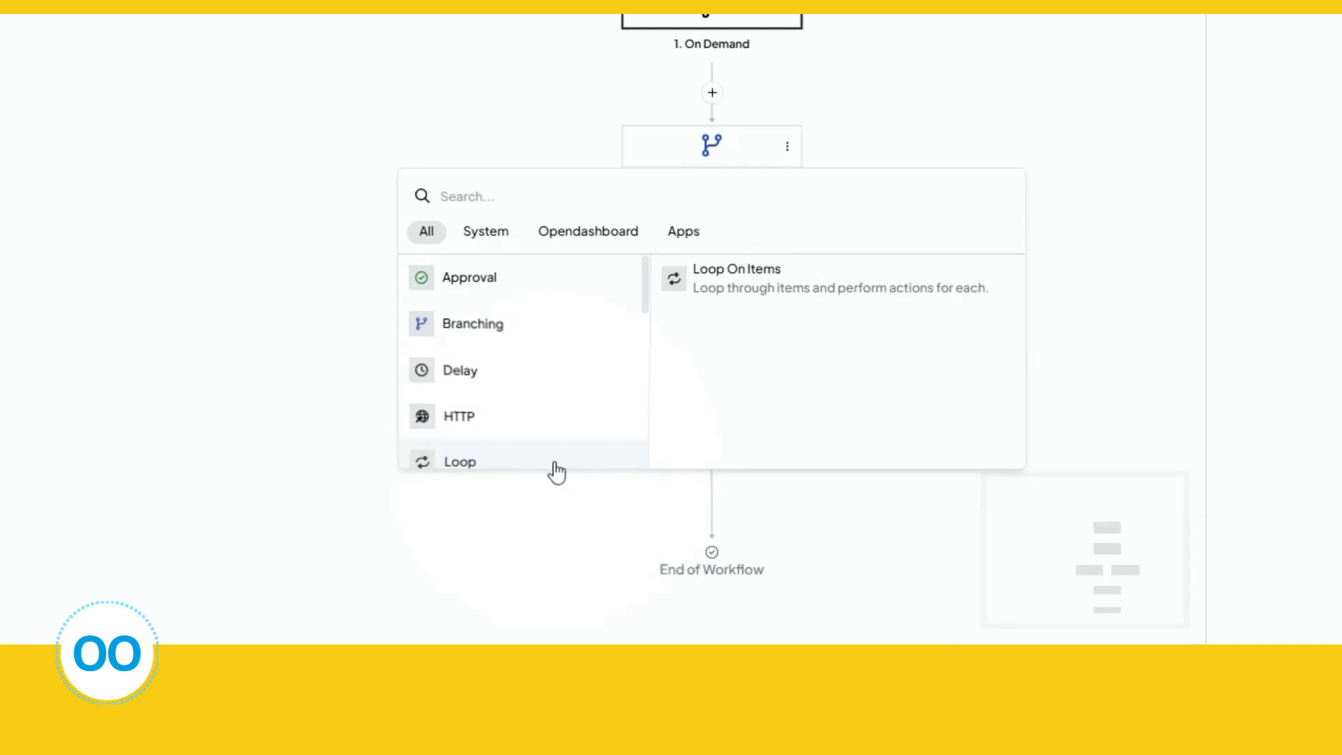
scroll(551, 458, down, 3)
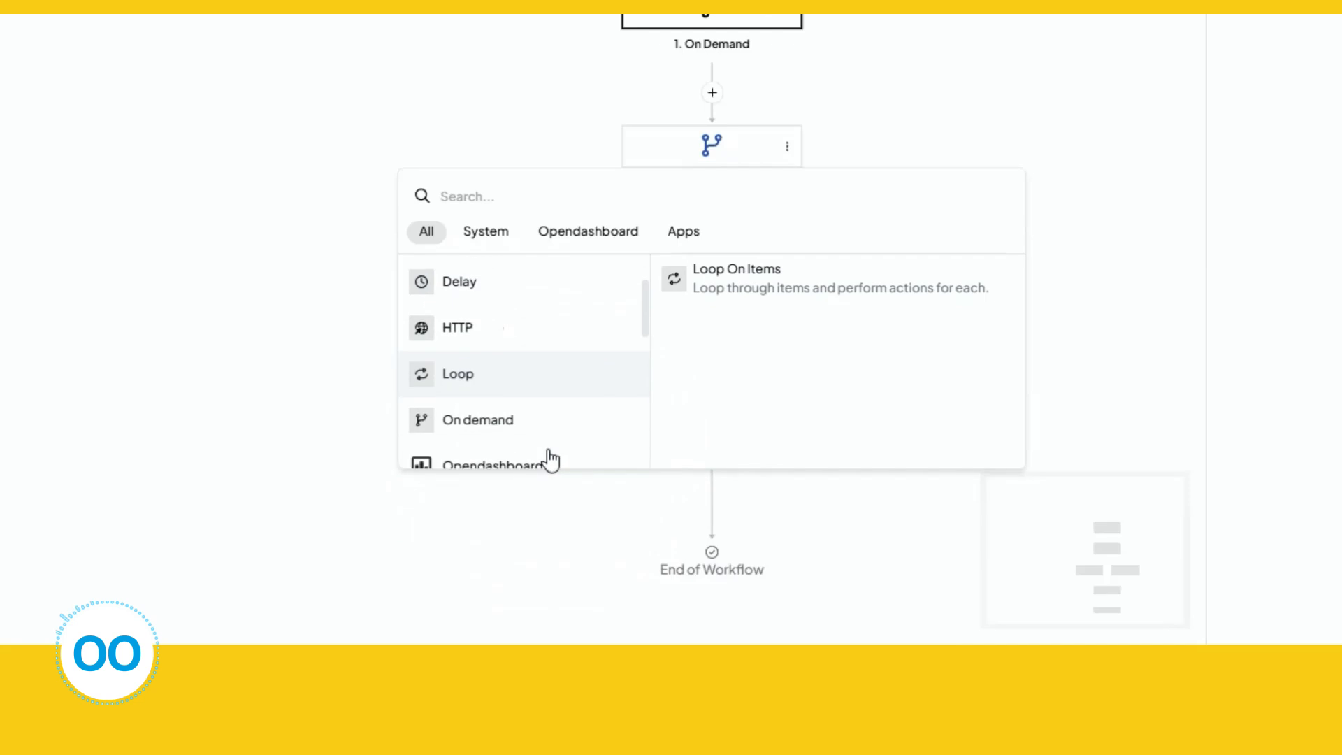
click(733, 295)
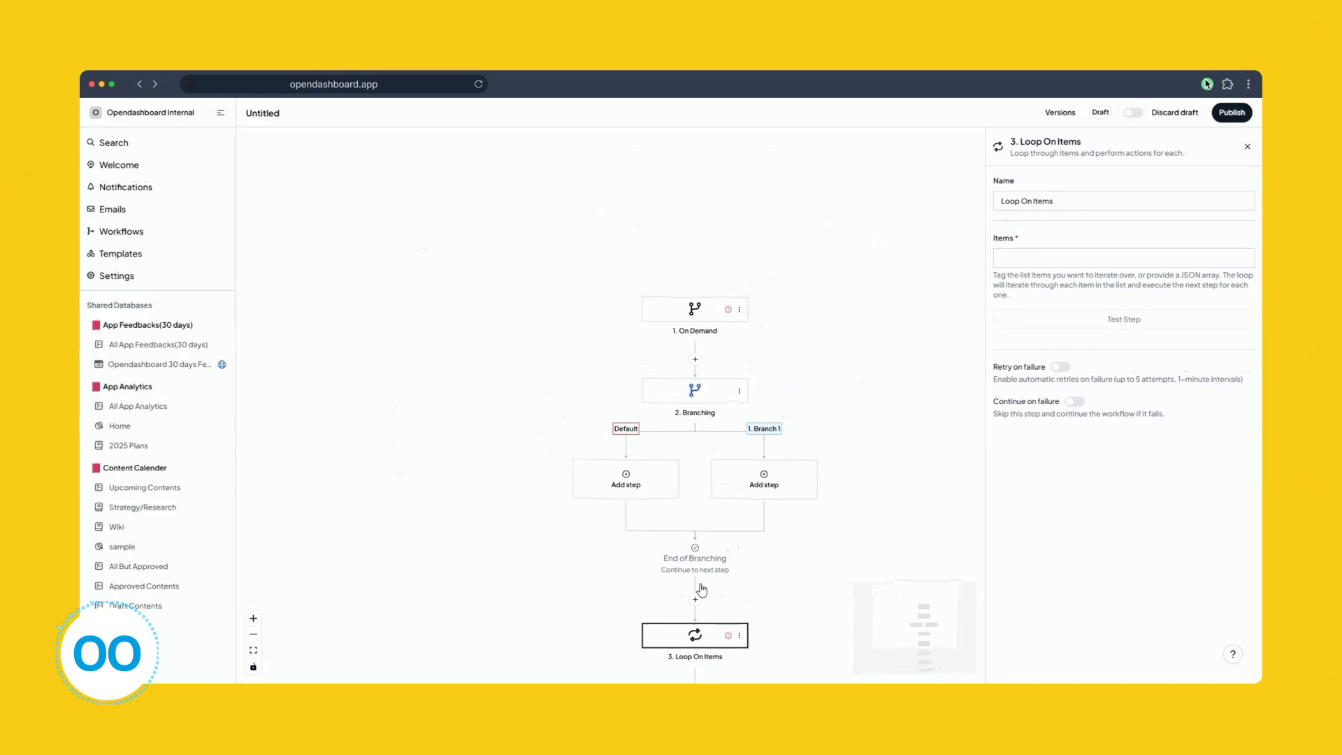
- Add a Delay step inside the loop, between Start of Loop and End of Loop
scroll(702, 589, down, 3)
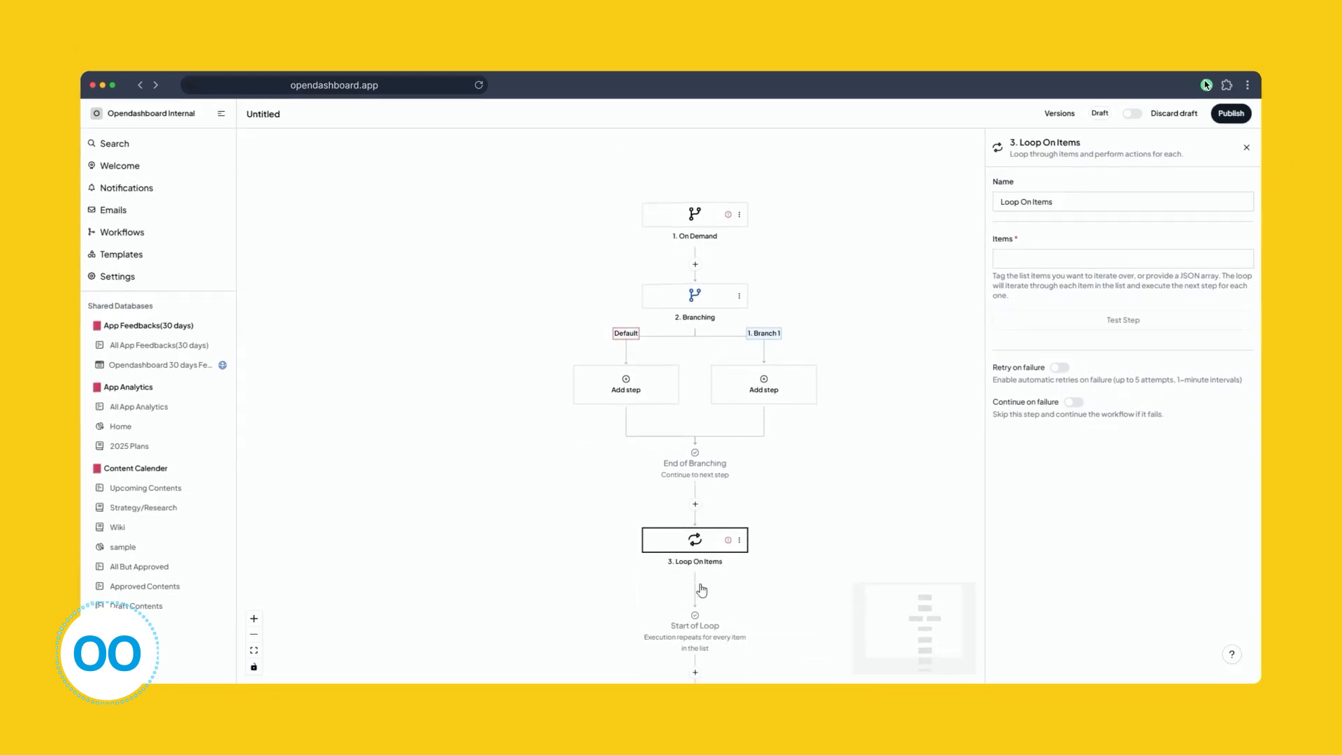
scroll(702, 589, down, 5)
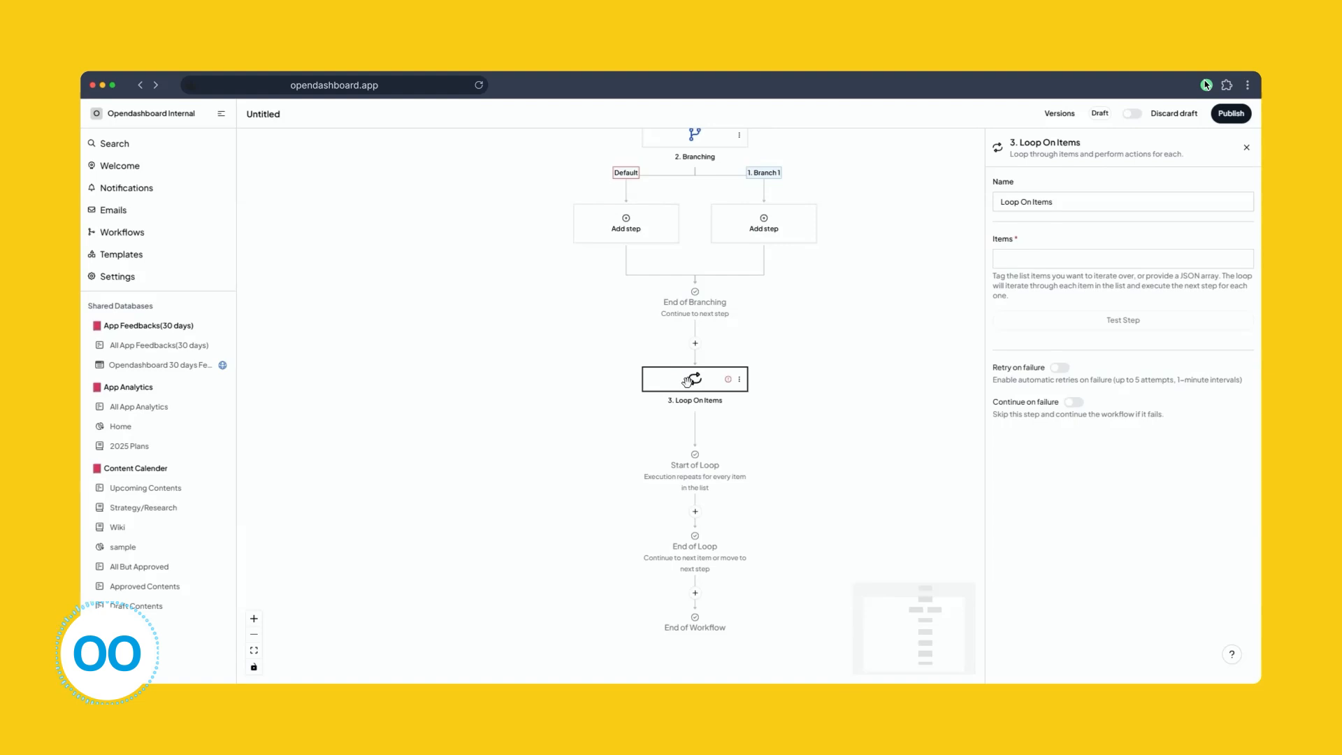
scroll(687, 381, up, 3)
scroll(687, 381, down, 1)
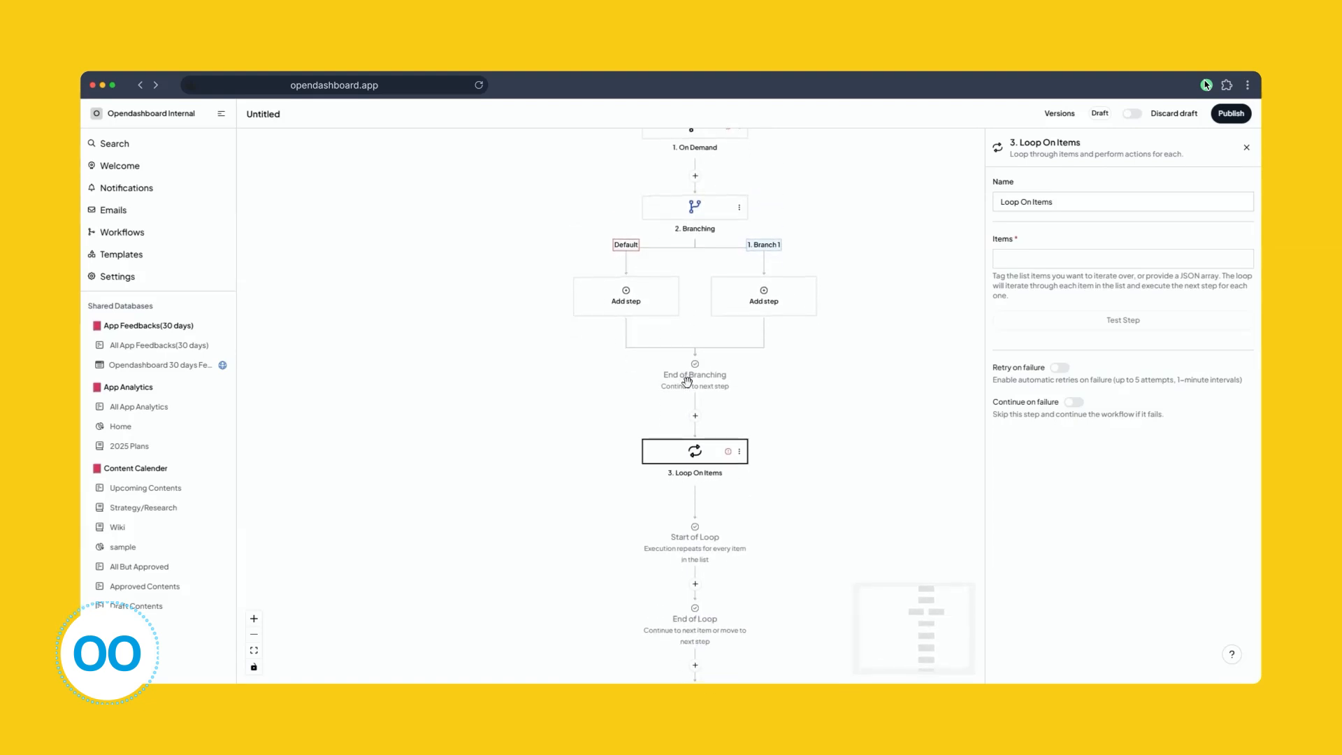
scroll(687, 381, down, 1)
scroll(687, 381, down, 1)
scroll(687, 382, down, 1)
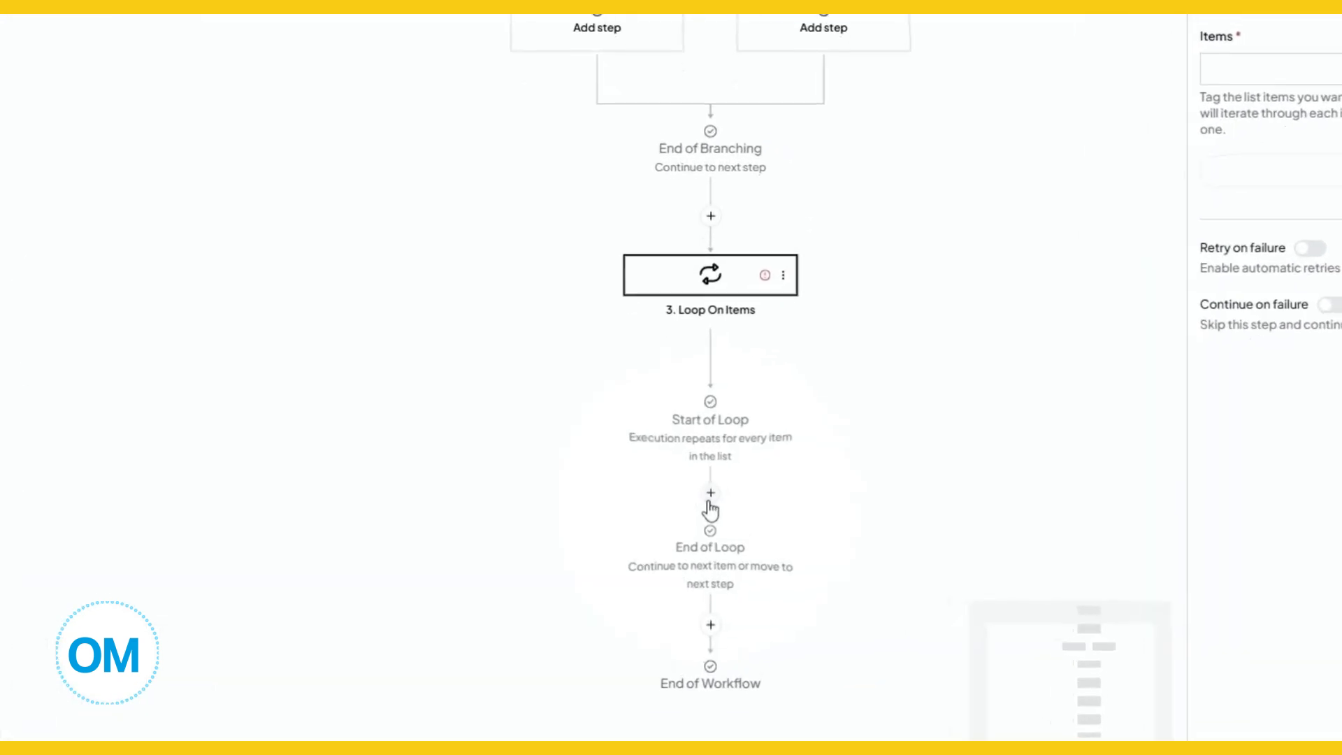
click(695, 518)
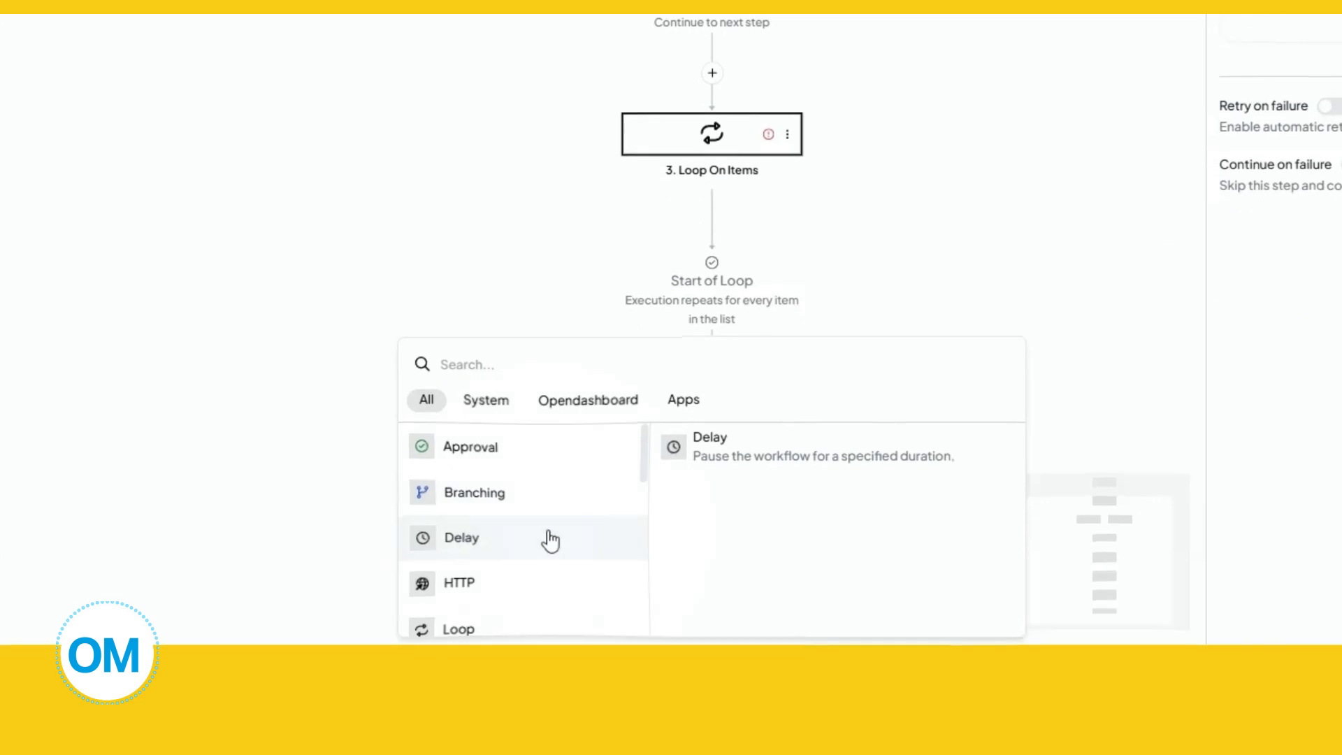
click(761, 468)
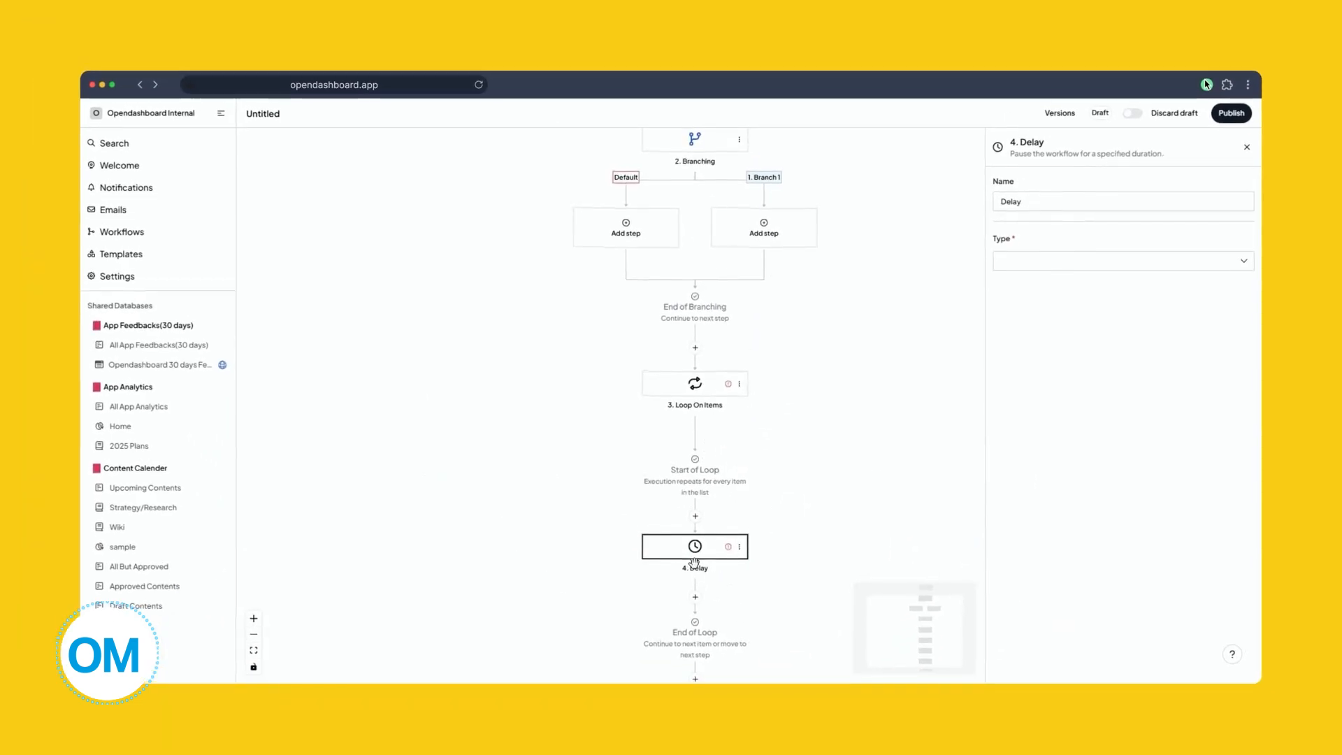
- Review the extended loop and open the Type options of the Delay step
scroll(694, 563, down, 5)
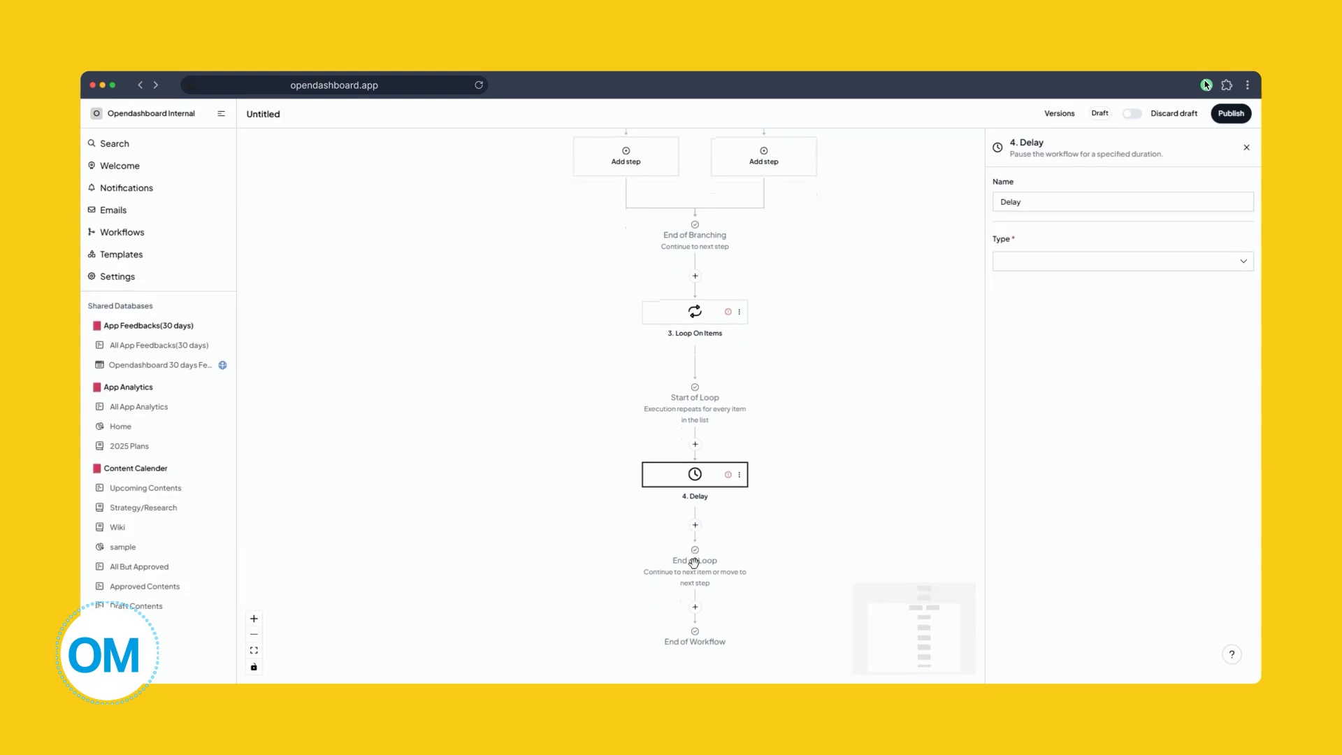
scroll(694, 563, down, 1)
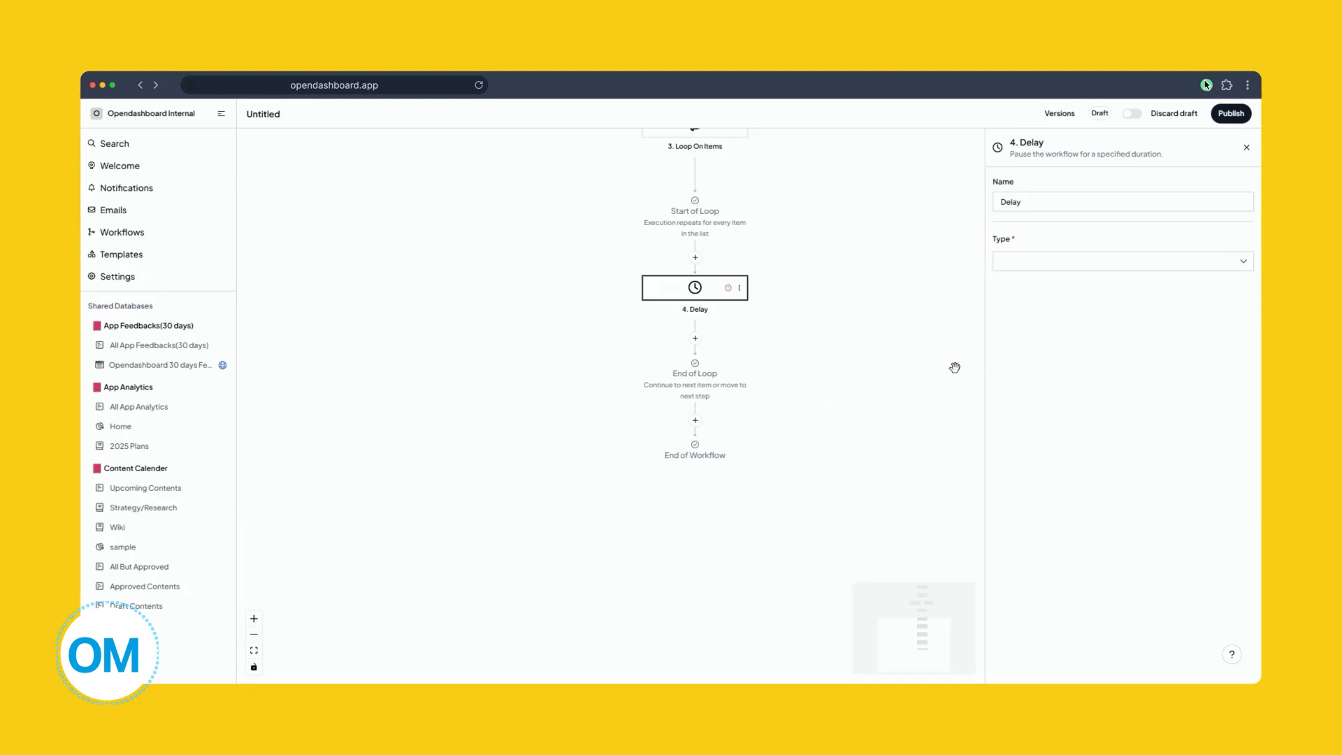
click(1066, 268)
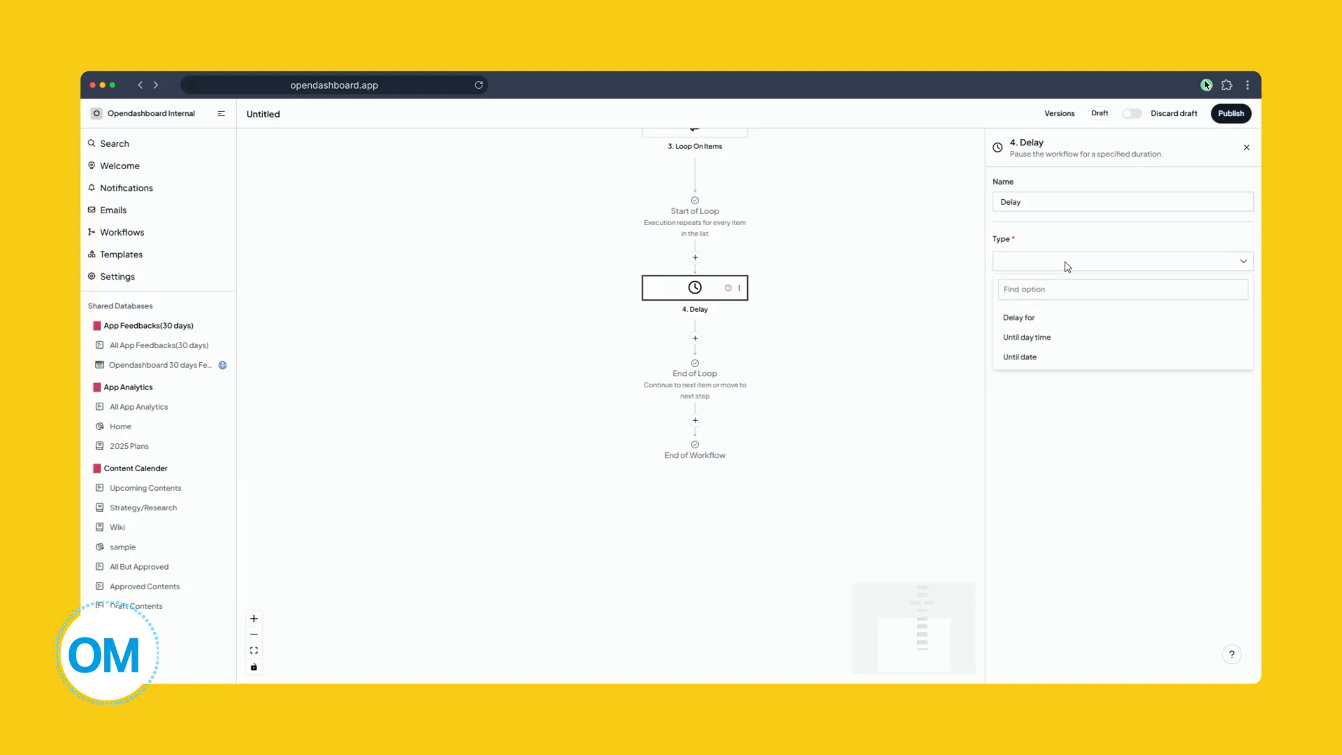
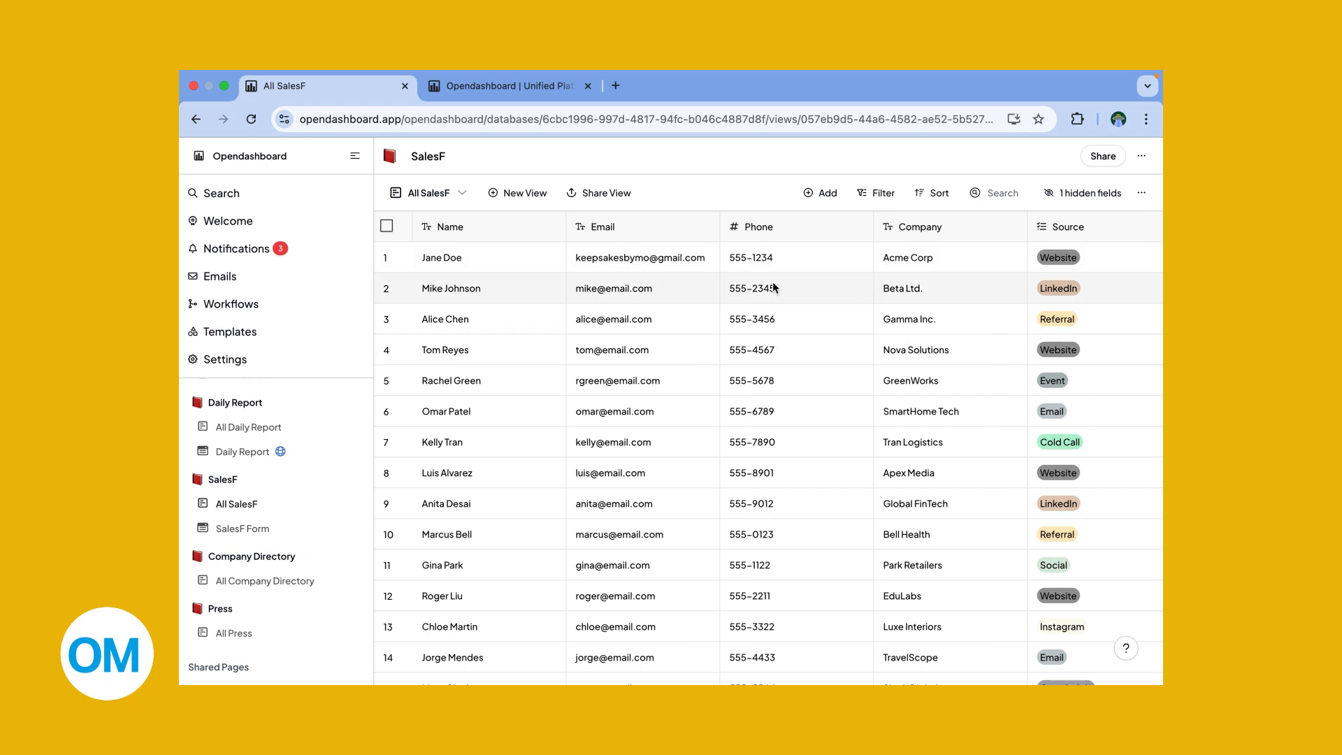
- Examine the lead columns of the All SalesF view, from contact details and source through budget, timeline, assigned rep, lead status and notes
scroll(772, 287, right, 5)
scroll(769, 285, right, 1)
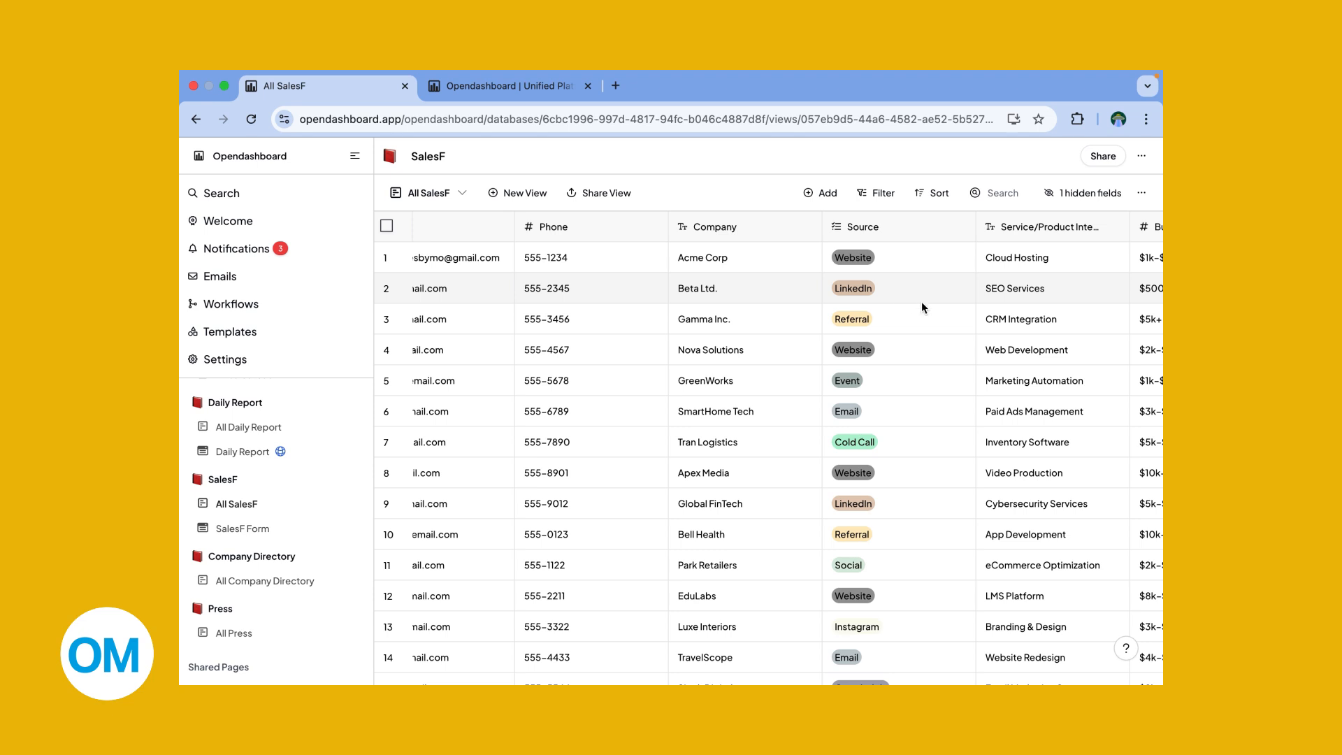
scroll(1001, 297, right, 3)
scroll(1001, 296, right, 2)
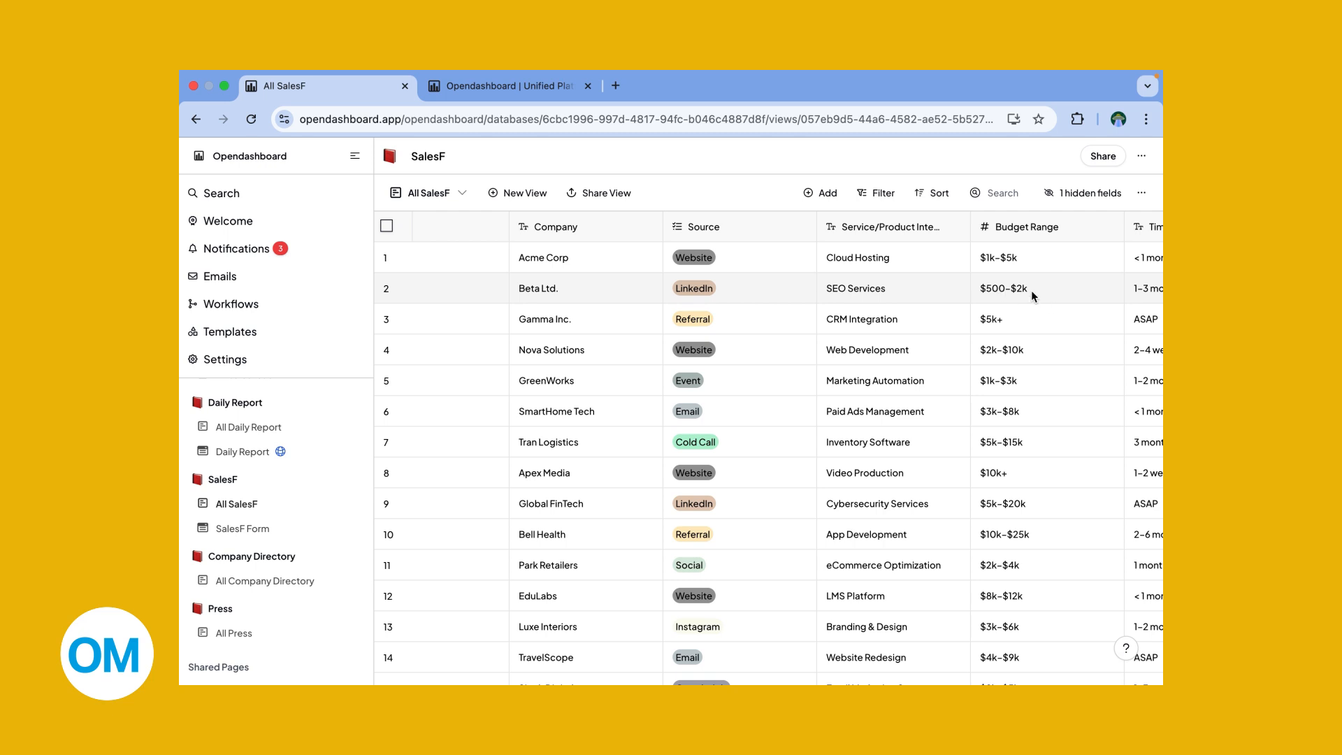
scroll(1031, 291, right, 5)
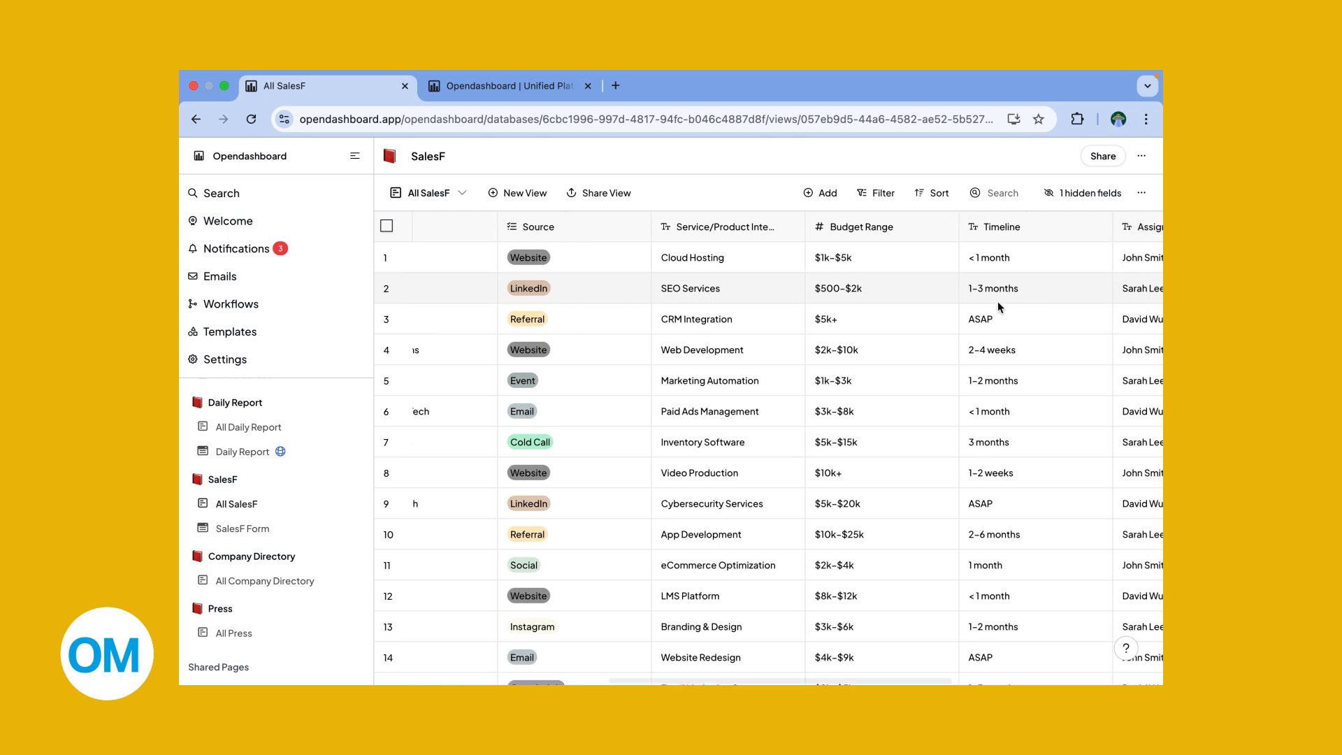
scroll(999, 306, right, 3)
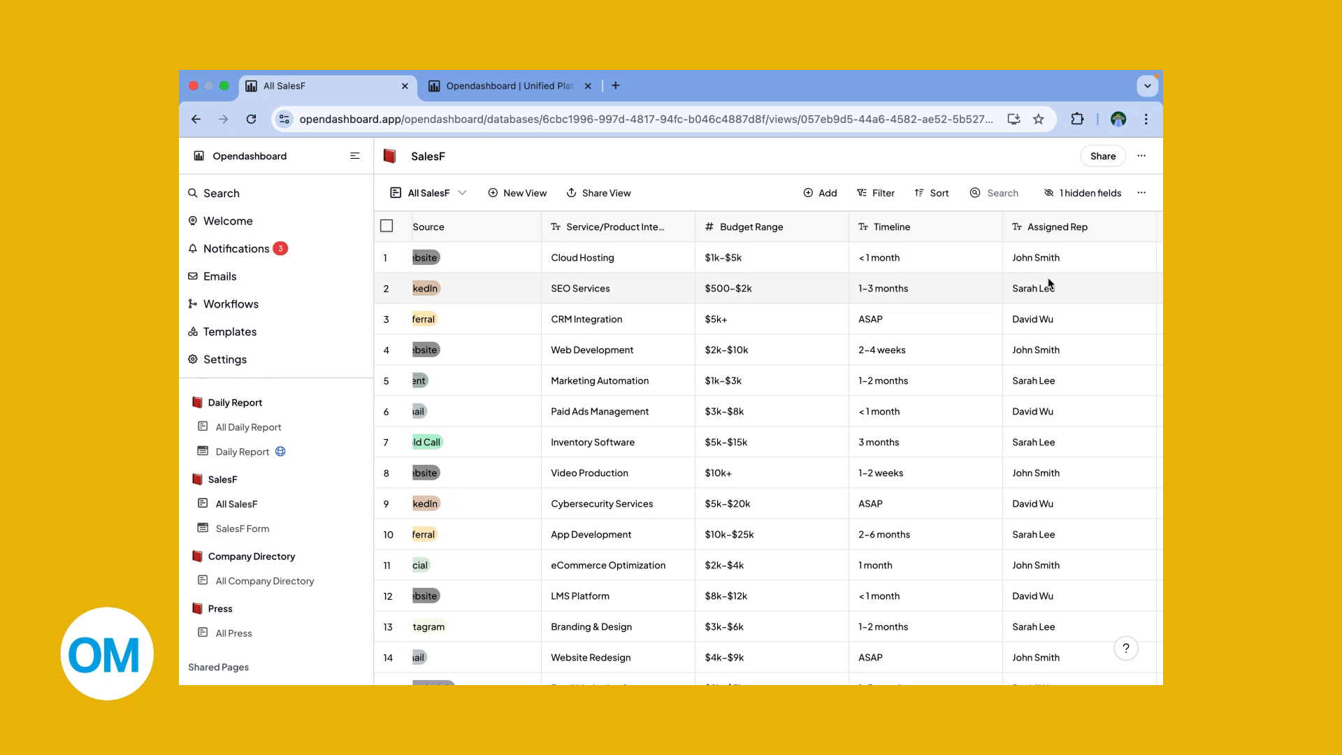
scroll(1049, 283, right, 7)
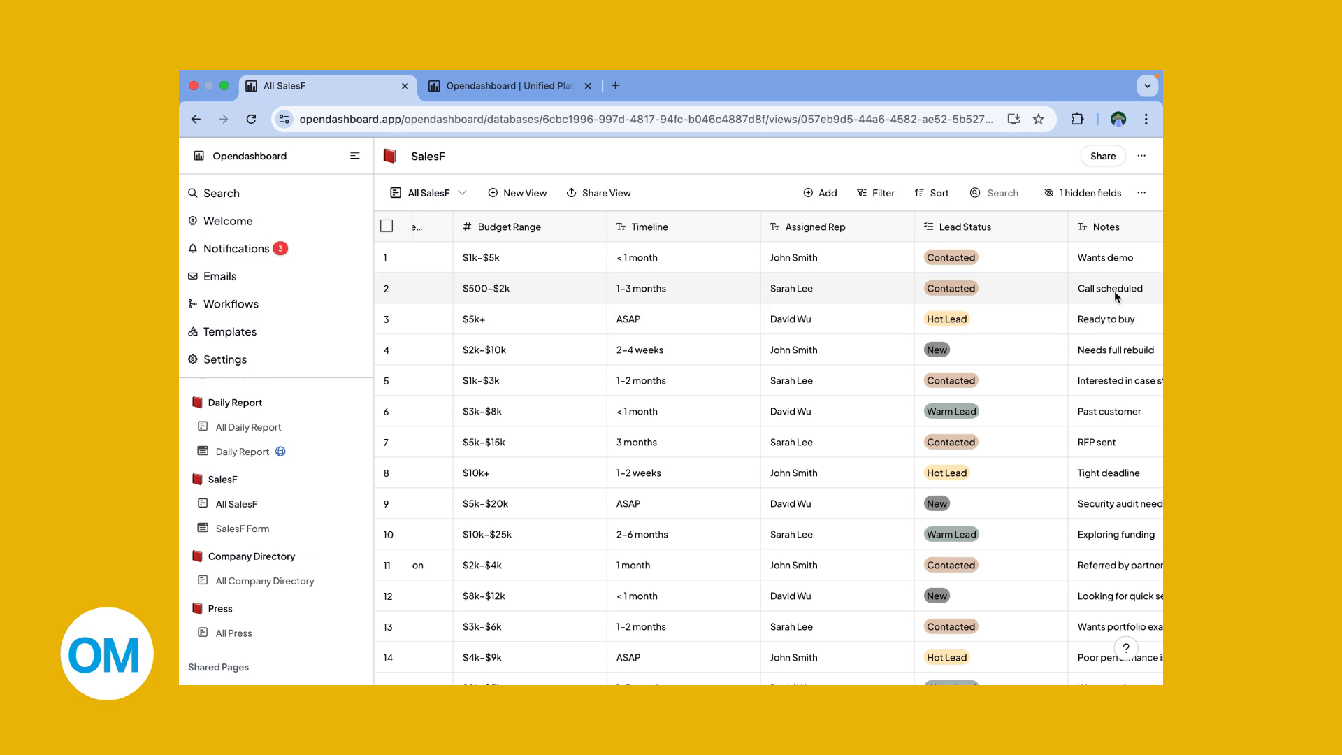
scroll(1114, 296, right, 3)
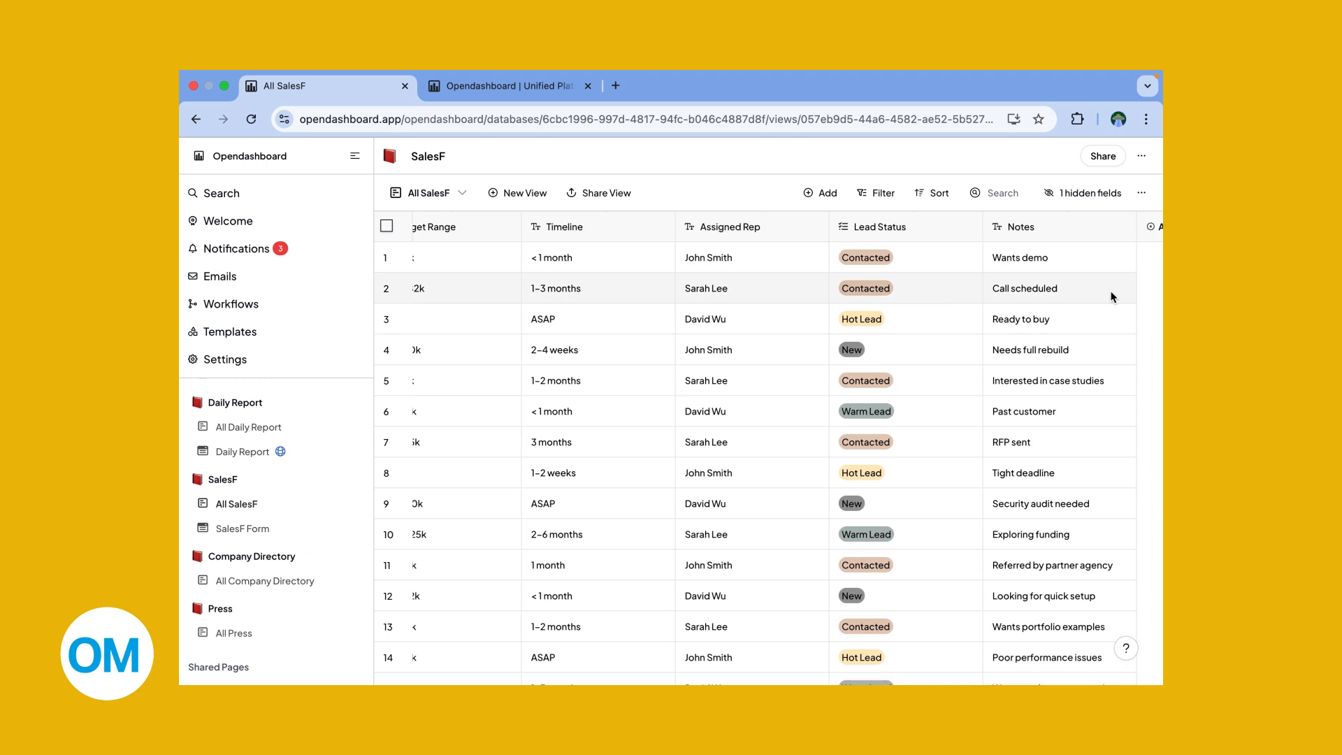
scroll(1114, 296, left, 13)
scroll(1113, 296, left, 8)
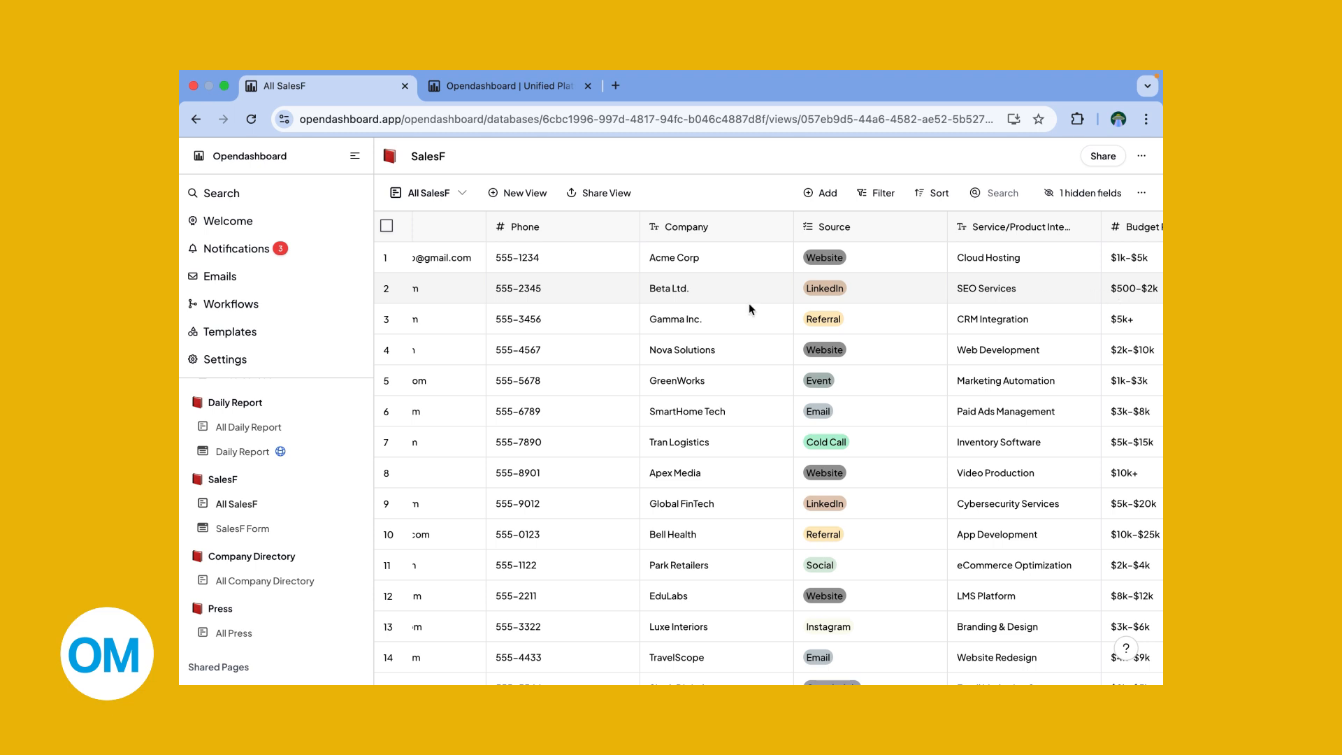
- Open the SalesF Form view and review its fields down to the Submit button
click(264, 533)
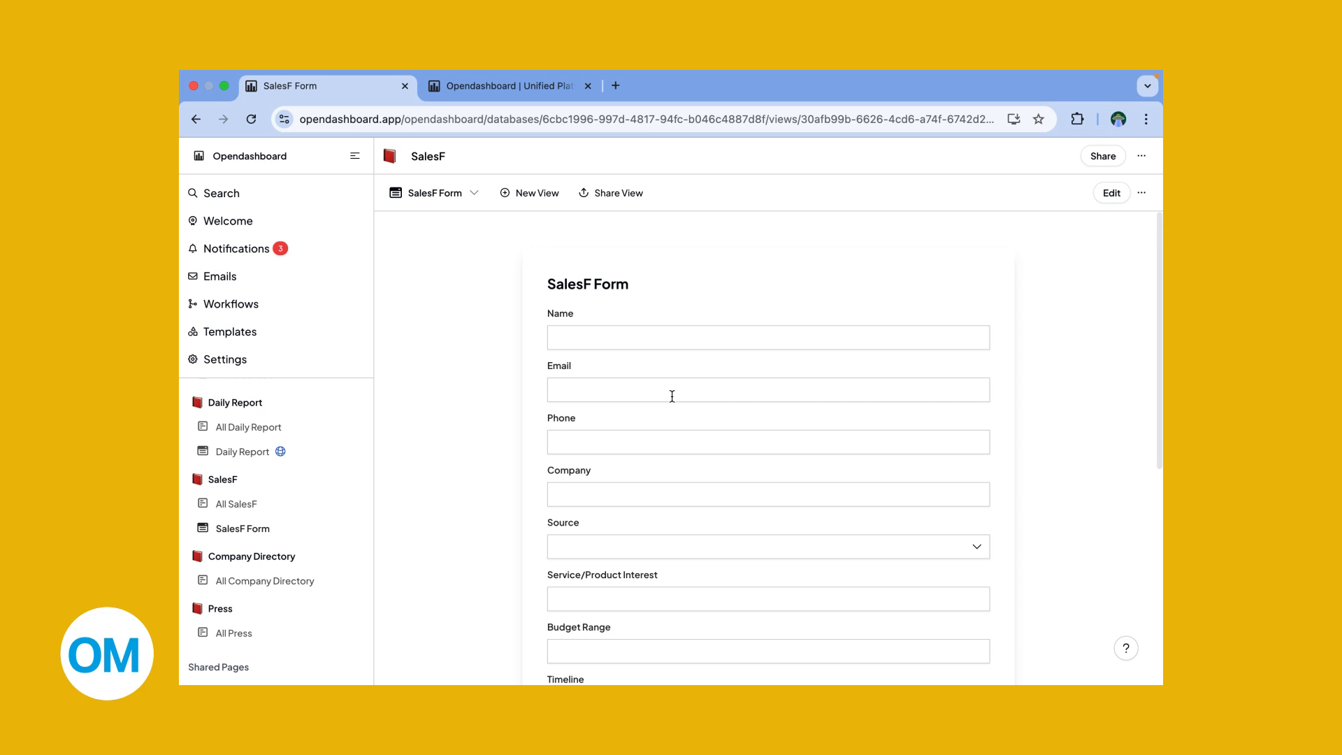
scroll(671, 397, down, 2)
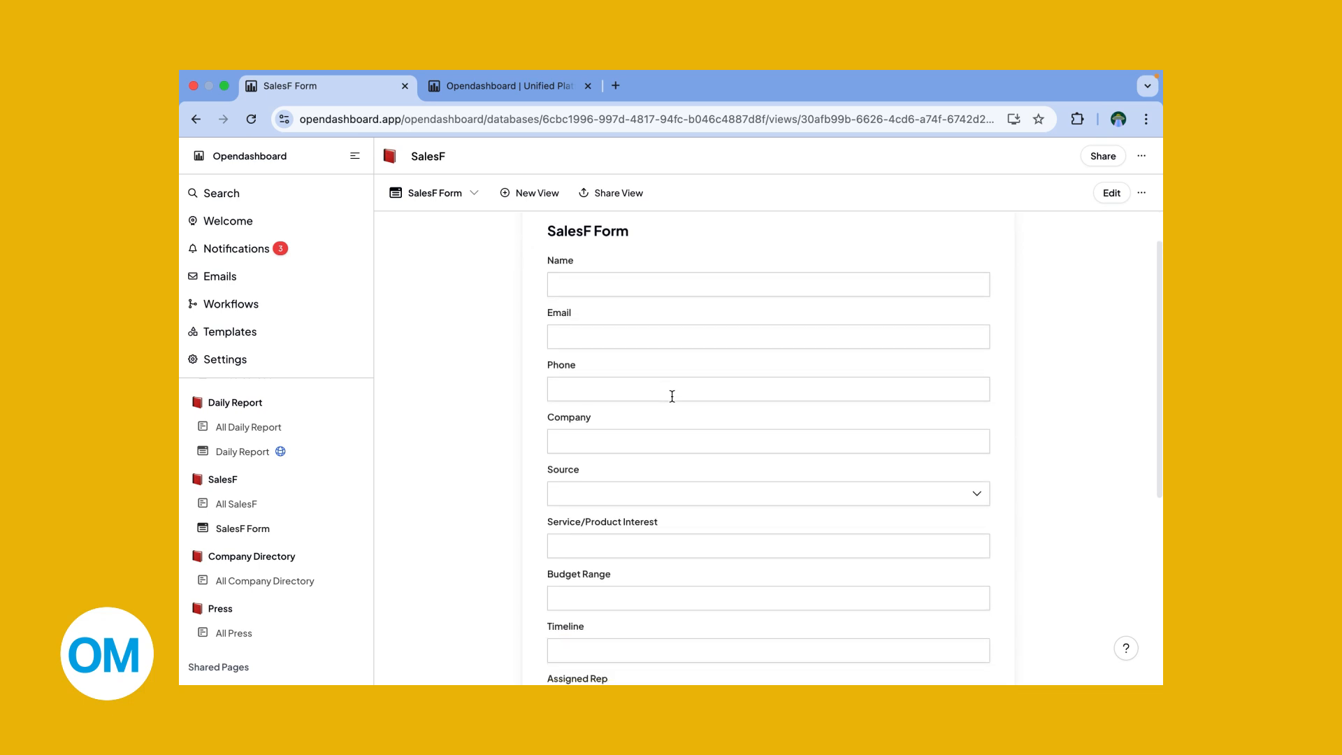
scroll(672, 397, down, 10)
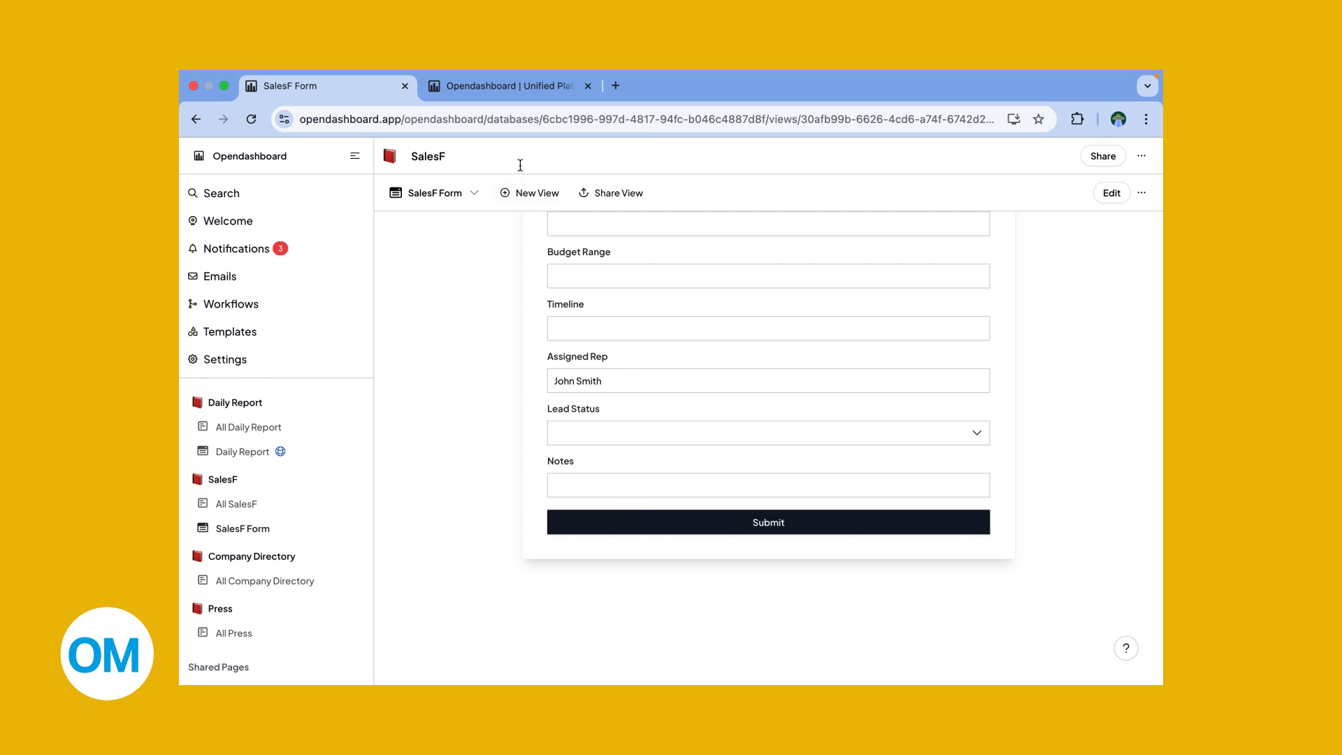
- Switch to the SalesF Workflow, put it in edit mode and show the settings of its SalesF trigger
click(525, 95)
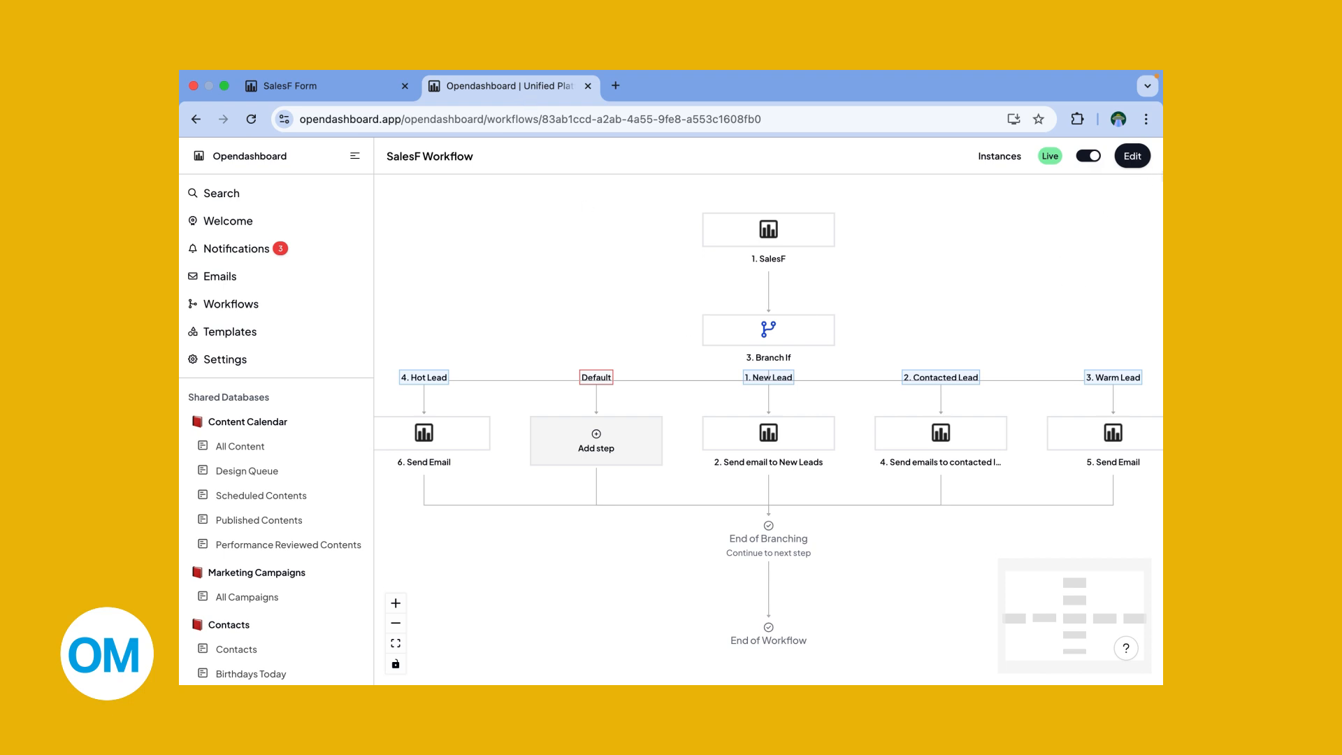
click(1134, 158)
click(772, 229)
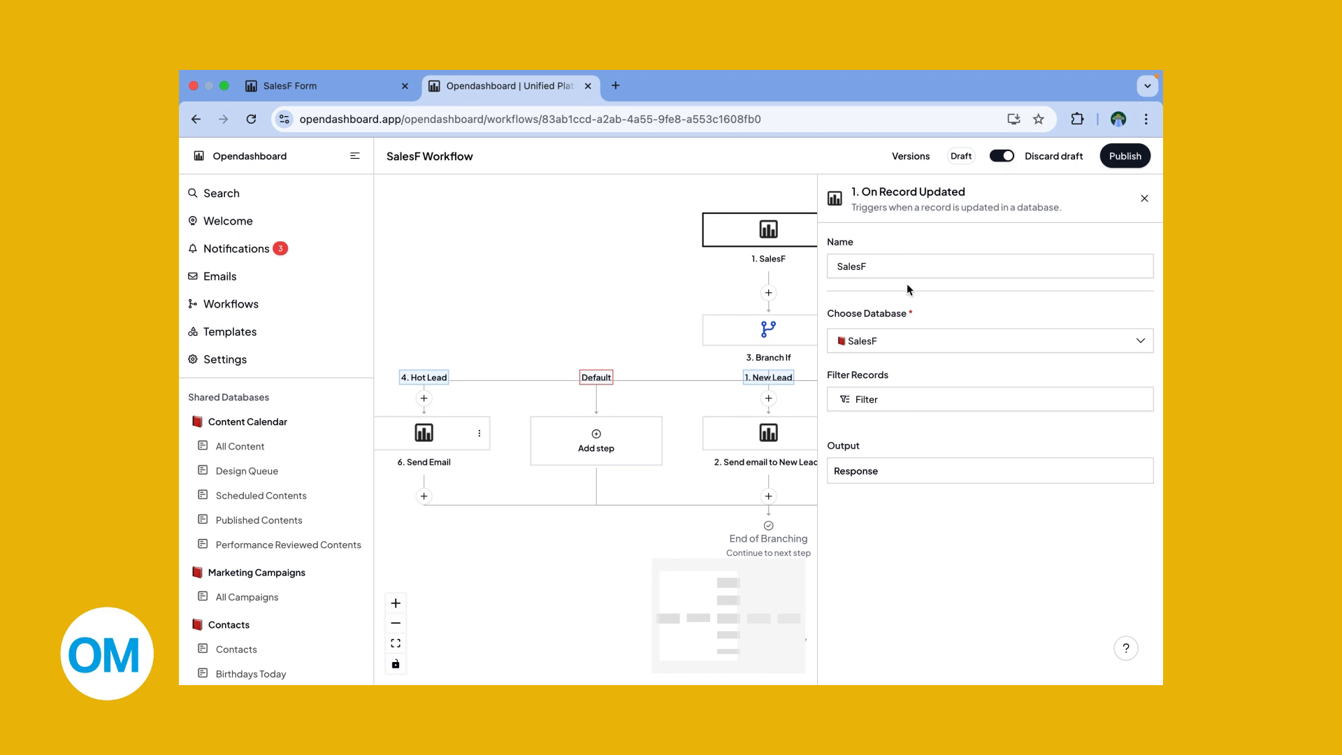
- Examine the Branch If step's lead-status branches and the email step attached to each across the canvas
click(753, 341)
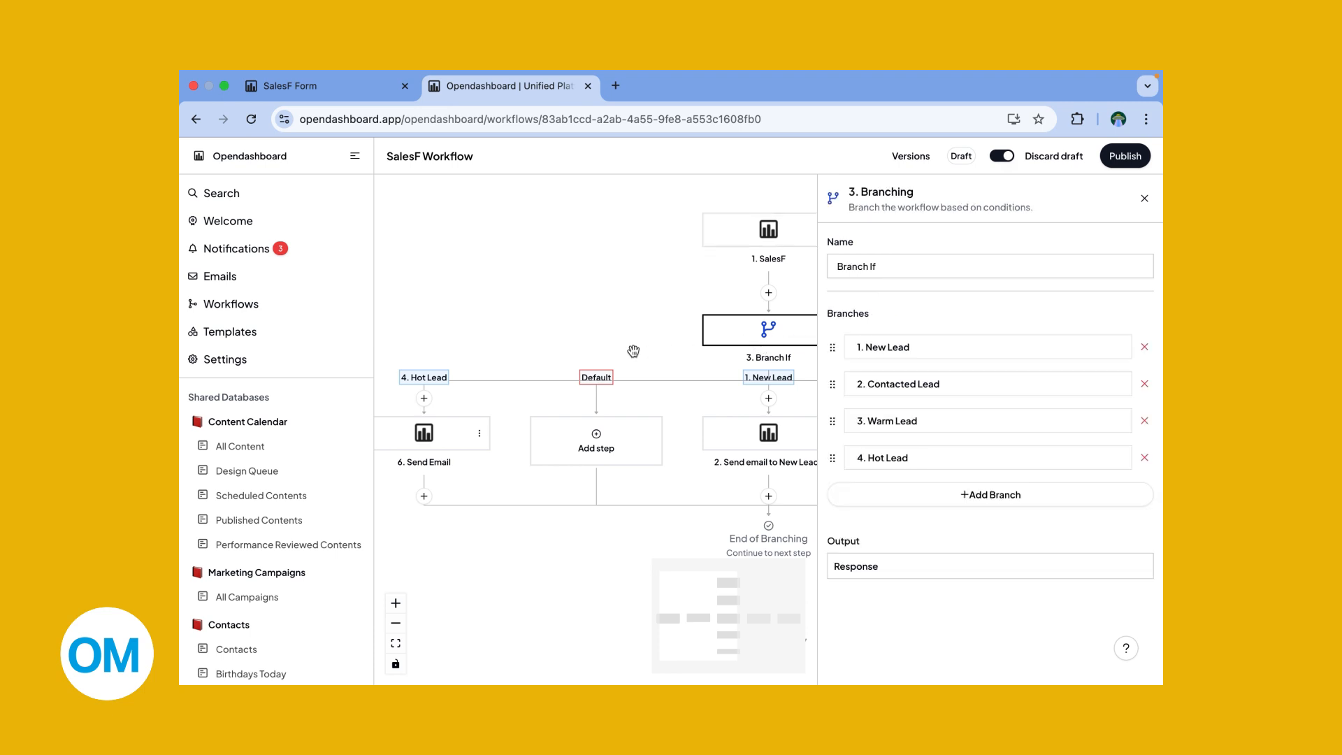
scroll(637, 350, right, 3)
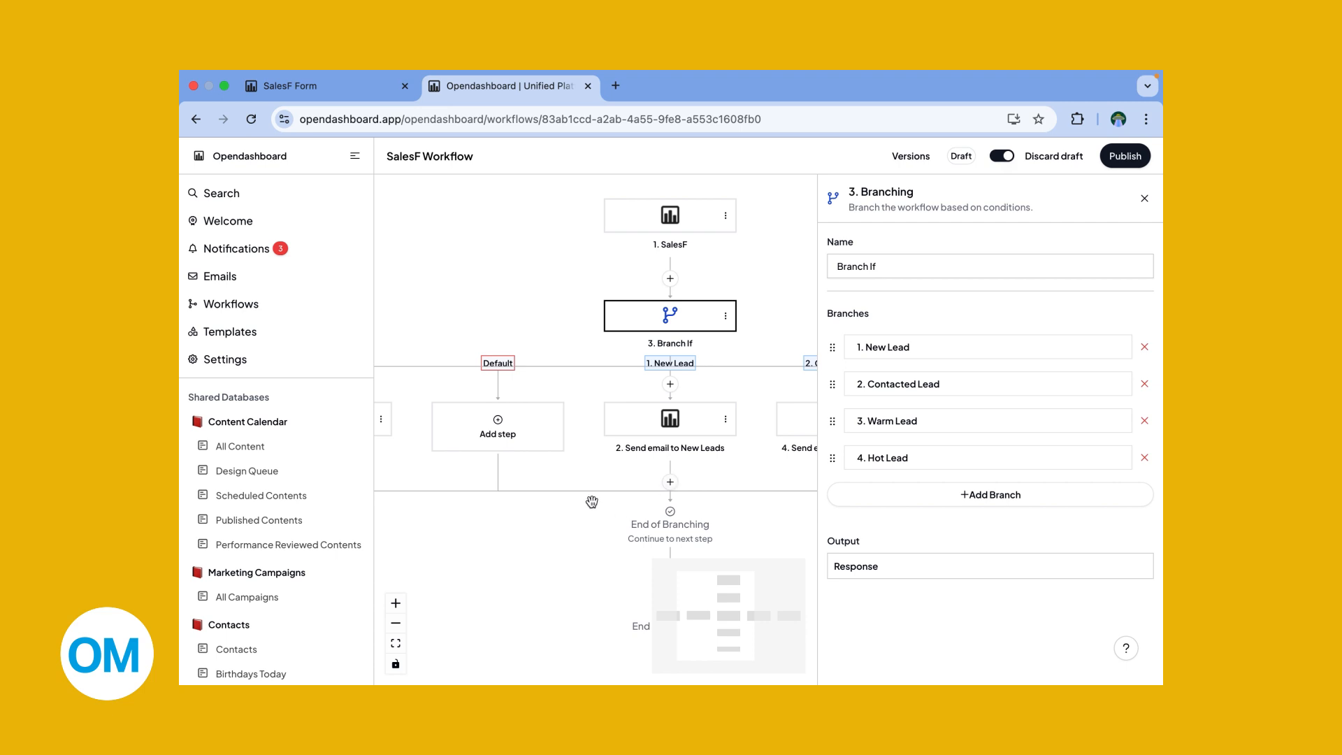
scroll(626, 356, right, 1)
scroll(627, 360, right, 1)
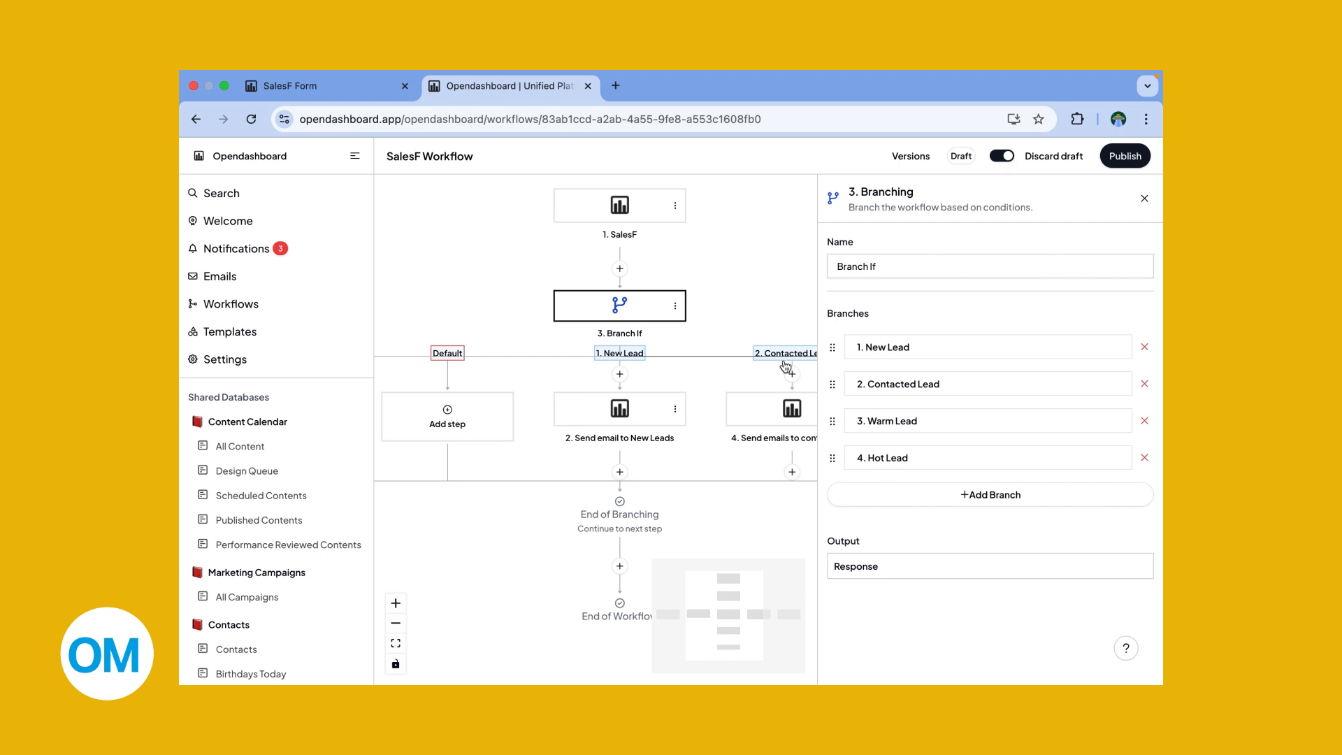
scroll(781, 364, right, 1)
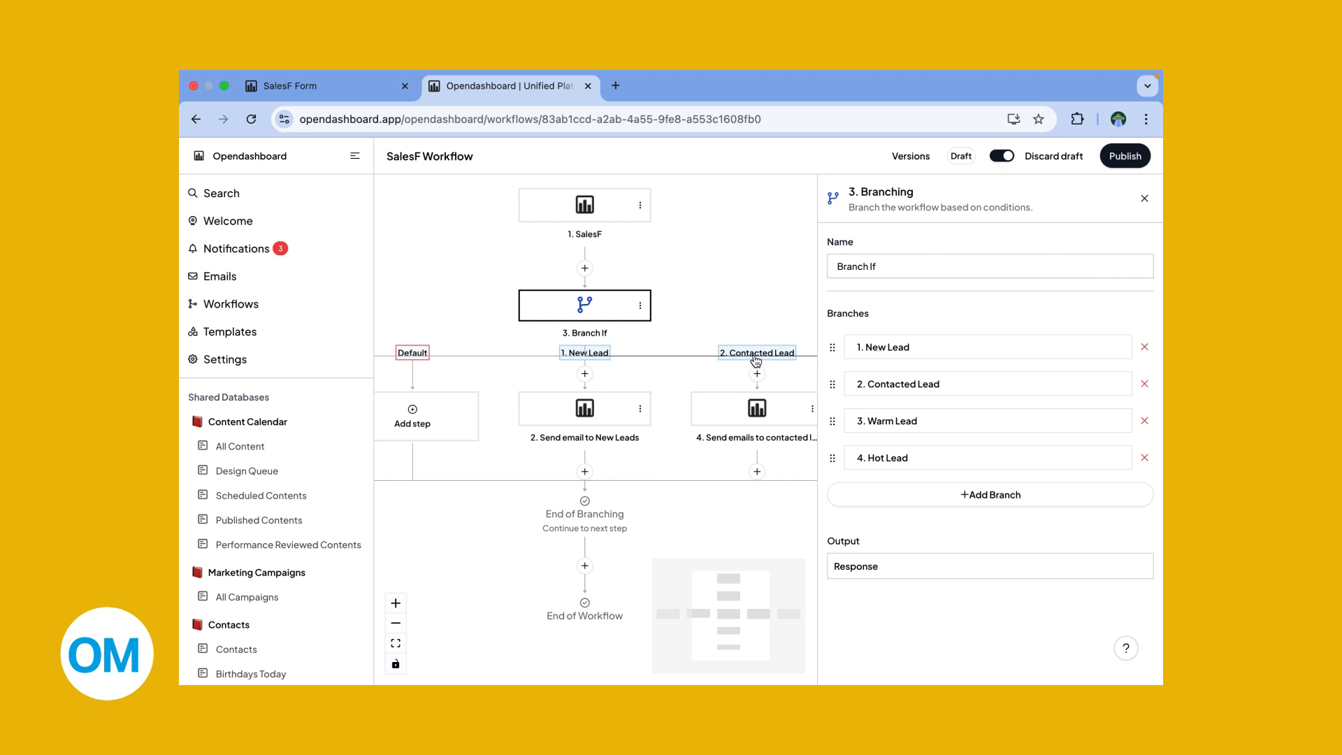
scroll(755, 360, right, 4)
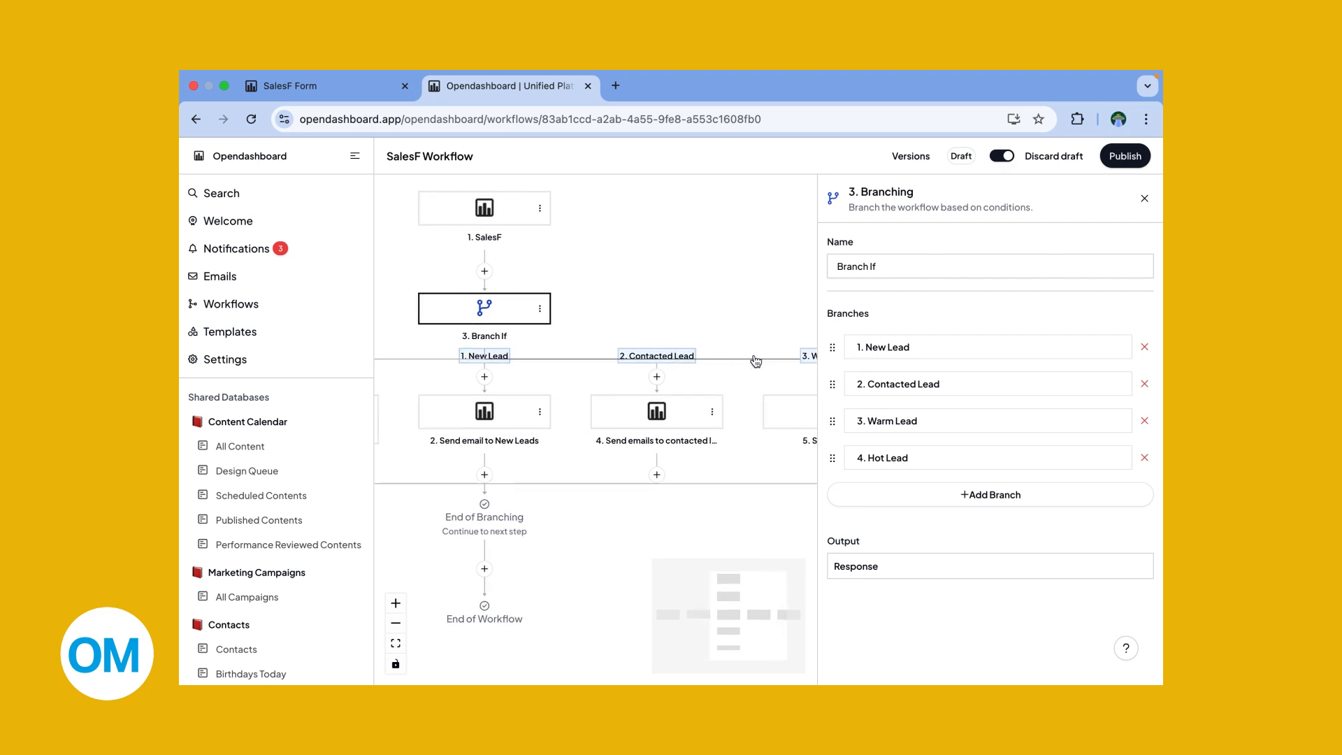
scroll(776, 367, right, 2)
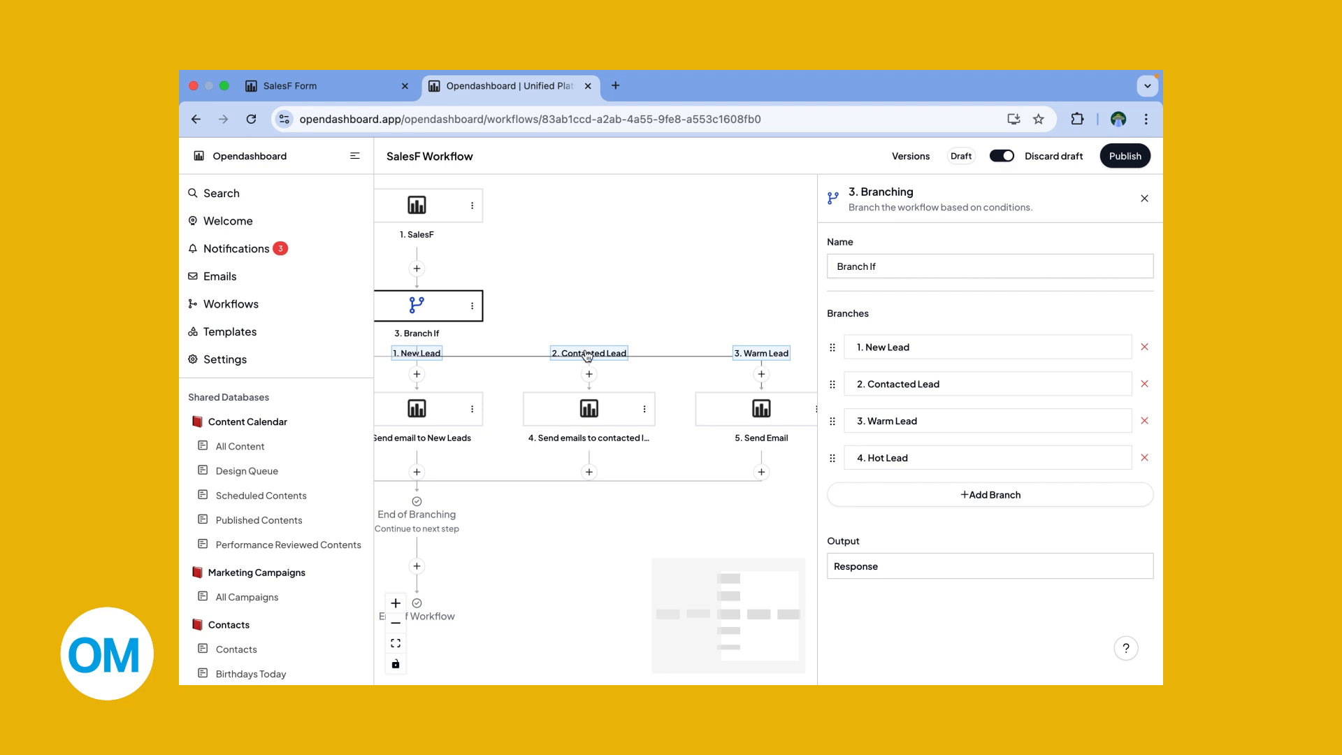
scroll(587, 355, left, 3)
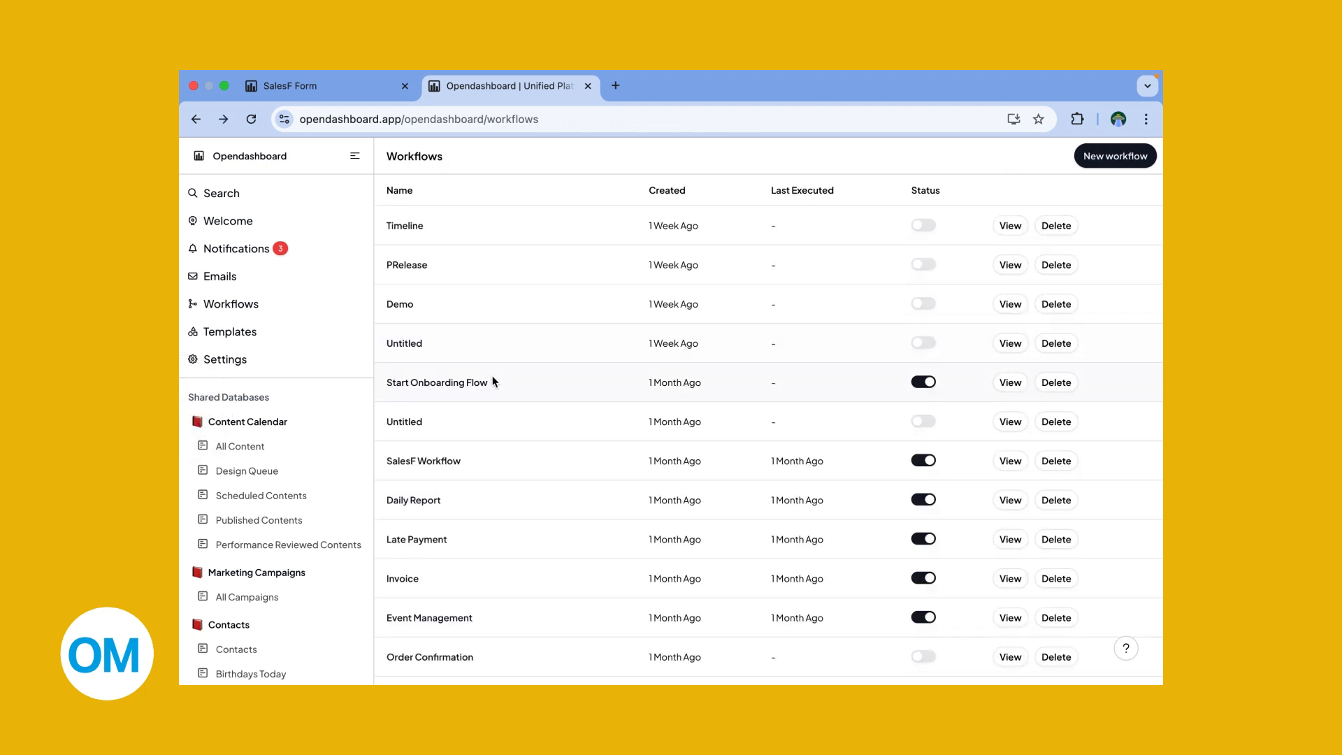
- Reopen the SalesF Workflow from the workflow list and put it in edit mode
click(413, 460)
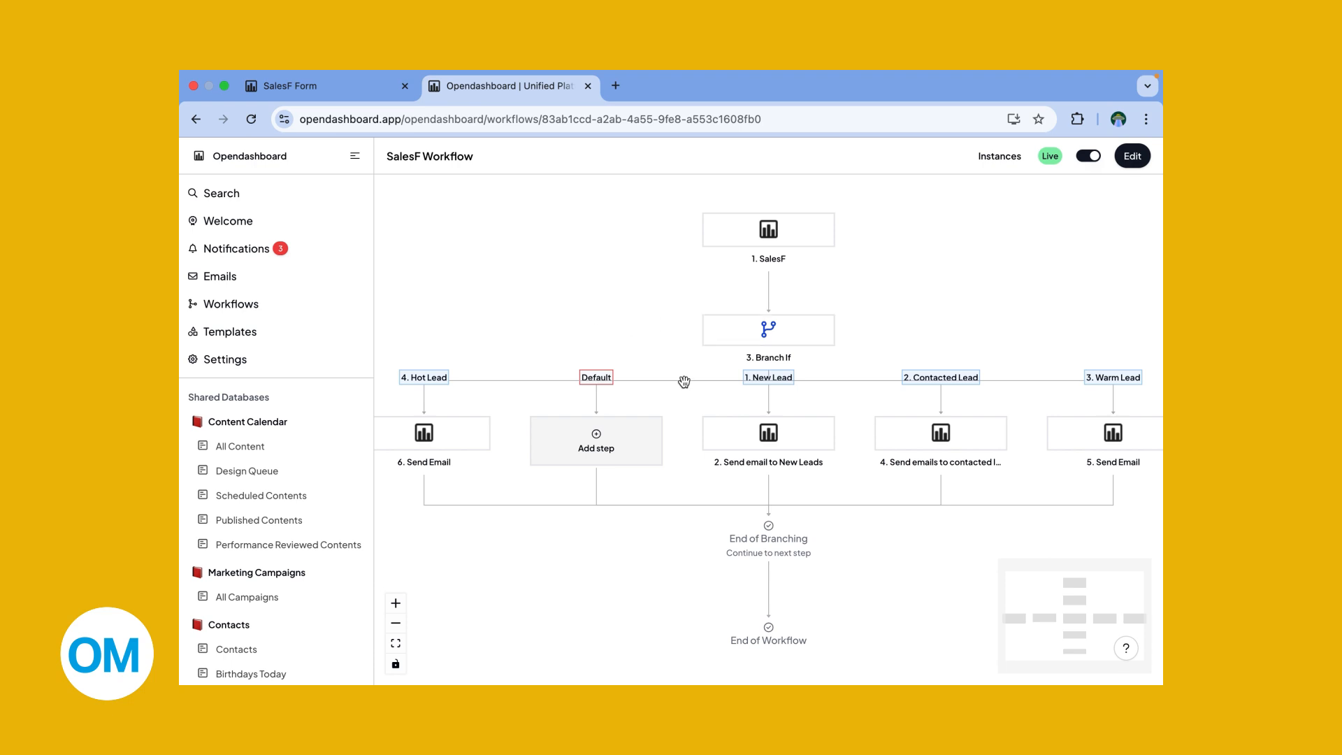
scroll(950, 414, right, 3)
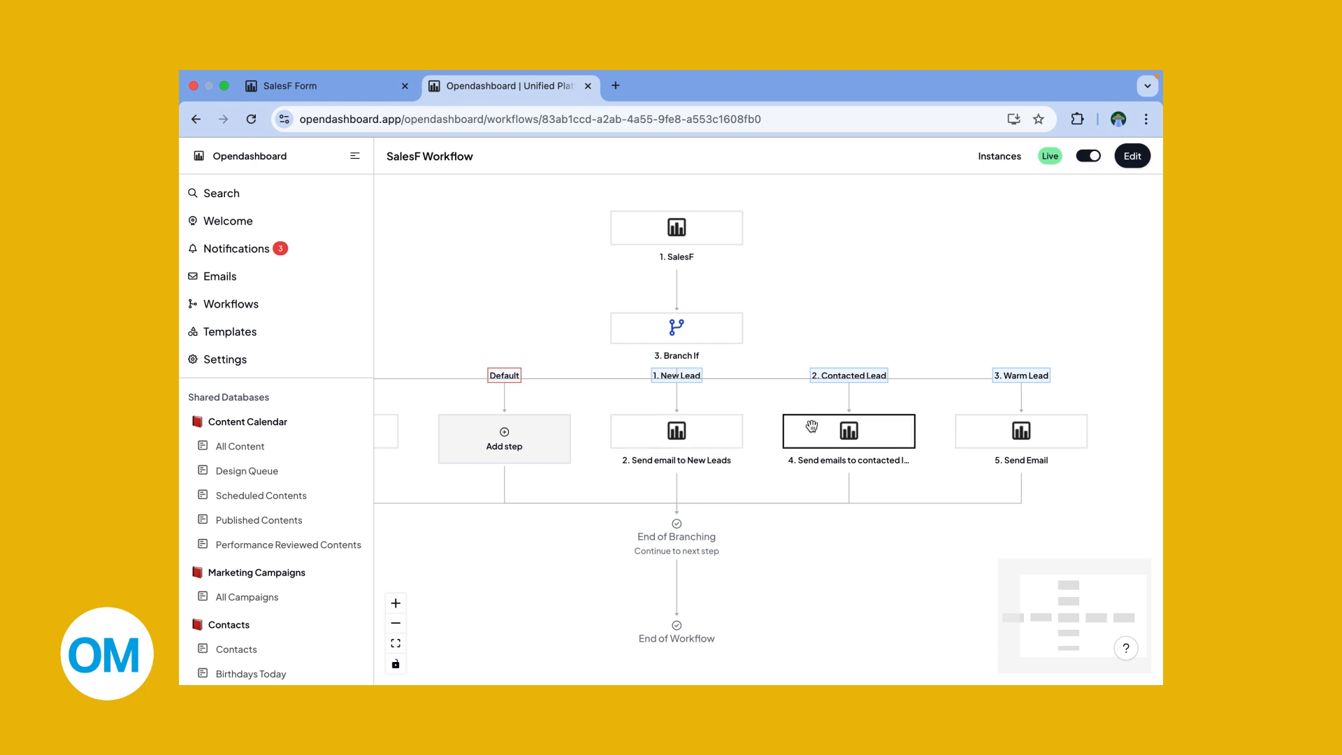
click(1131, 158)
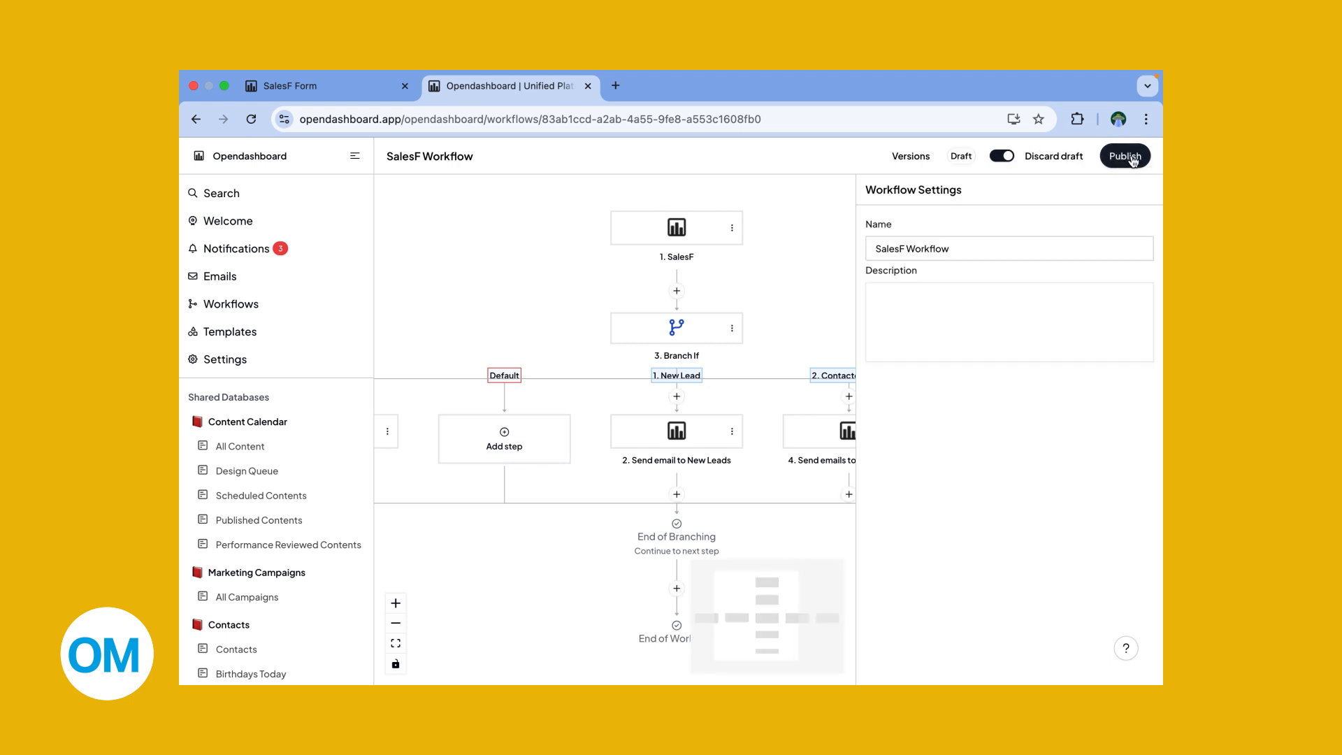
- Examine the sender, recipient, subject and body settings of the Send email to New Leads step
click(677, 436)
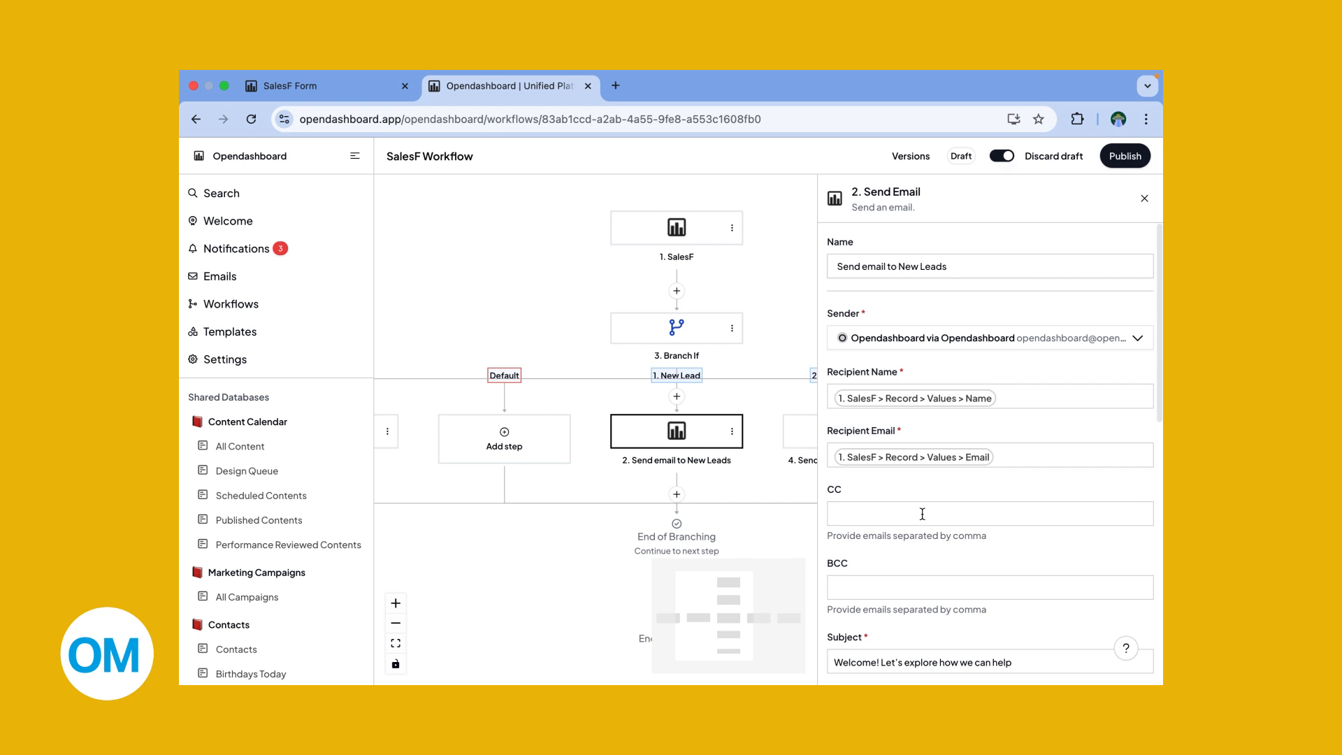
scroll(923, 514, down, 3)
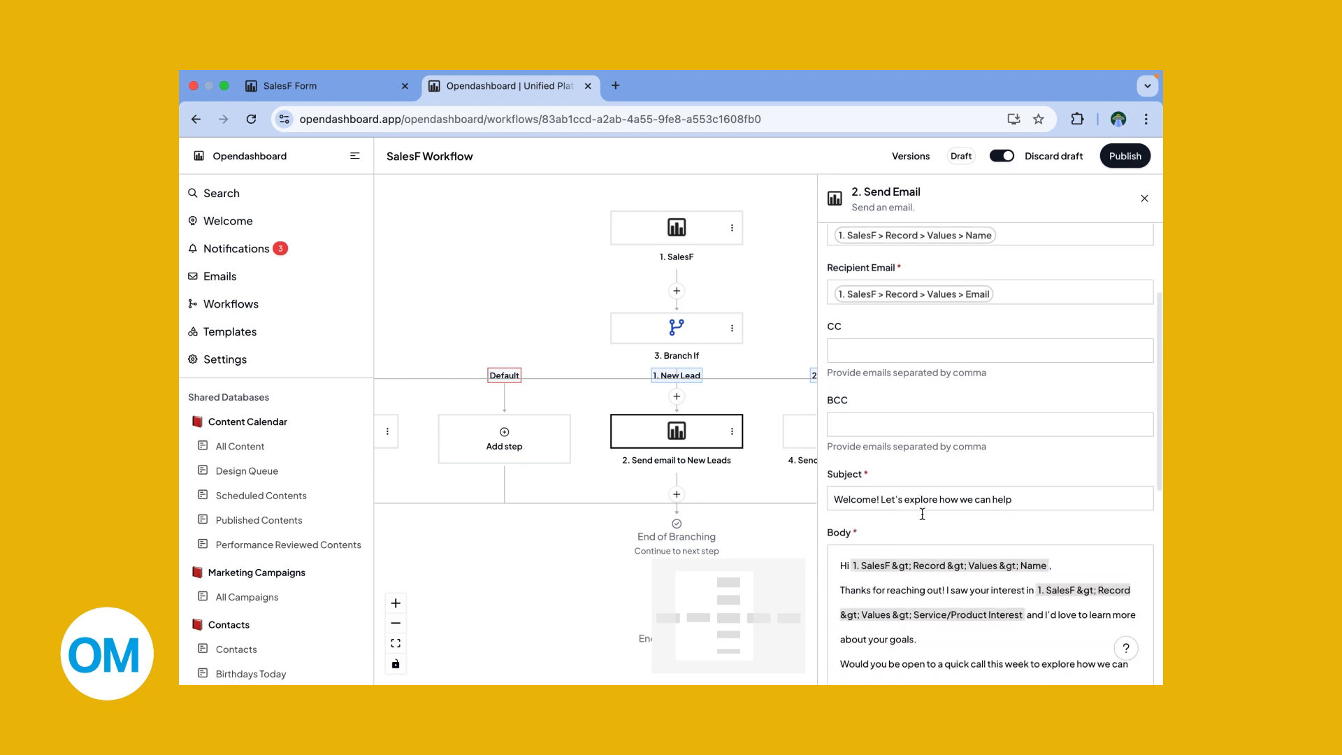
scroll(922, 519, down, 2)
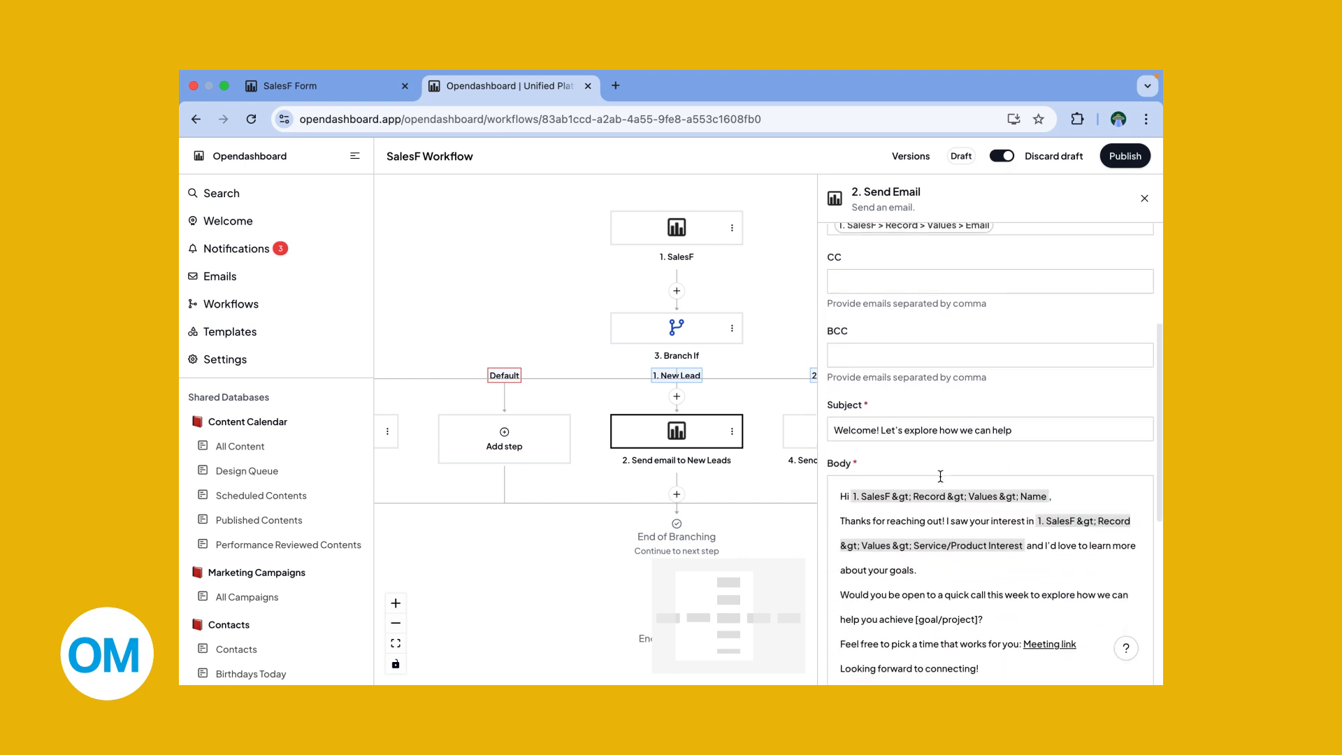
- Read the New Leads email's body through to its signature and attachment options
scroll(946, 451, down, 1)
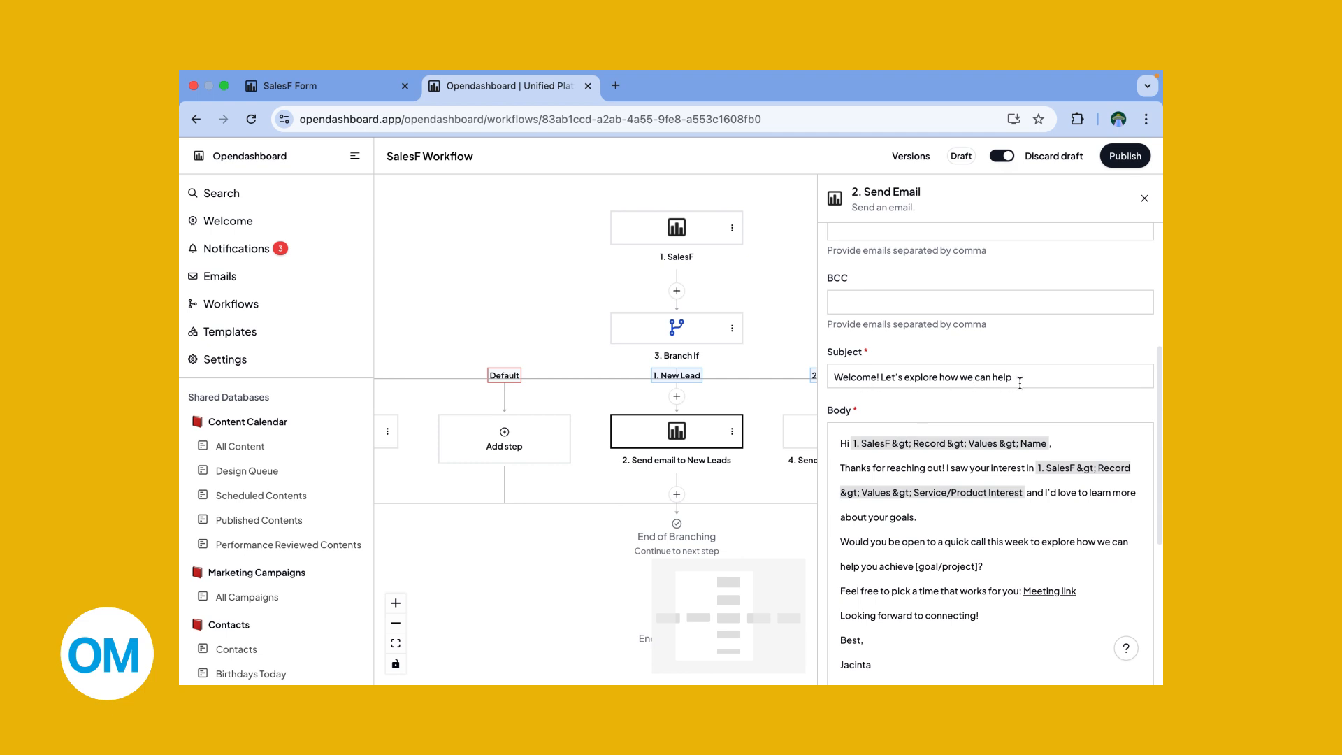
scroll(1020, 383, down, 4)
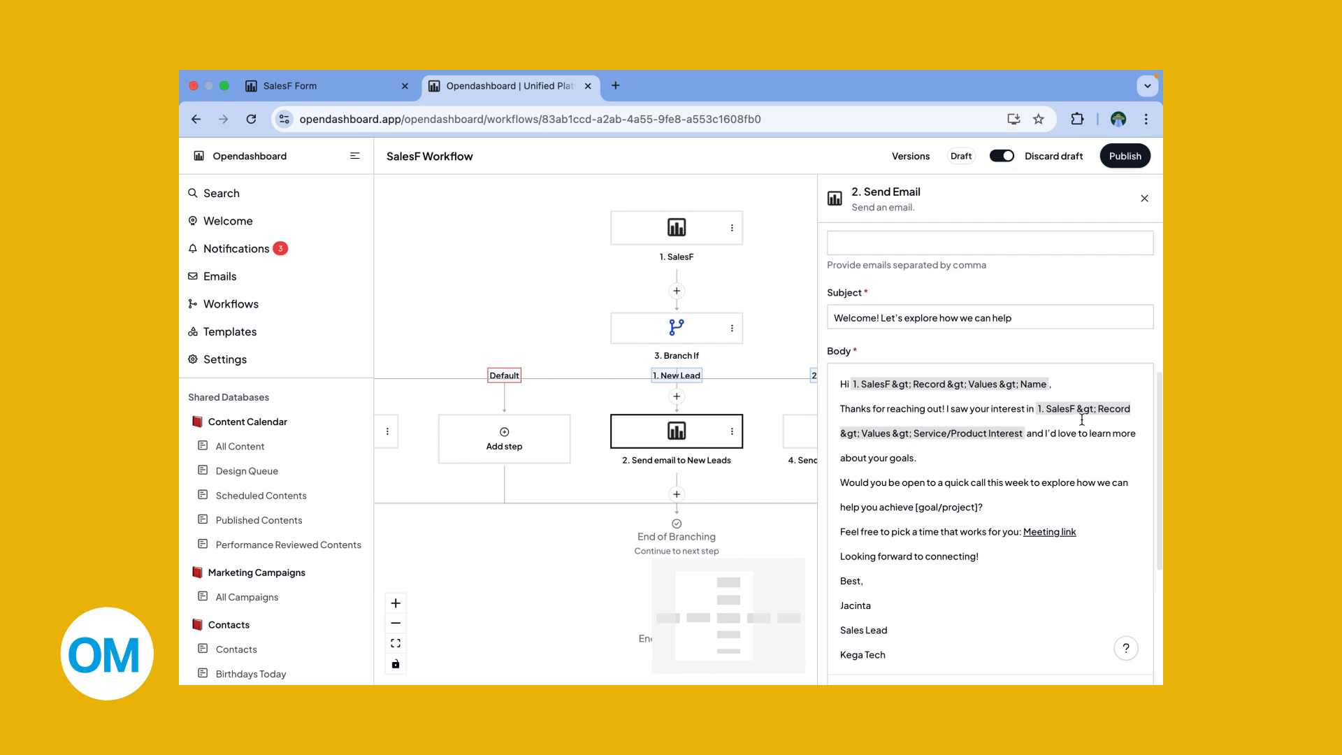
scroll(1080, 447, down, 1)
scroll(1080, 447, down, 3)
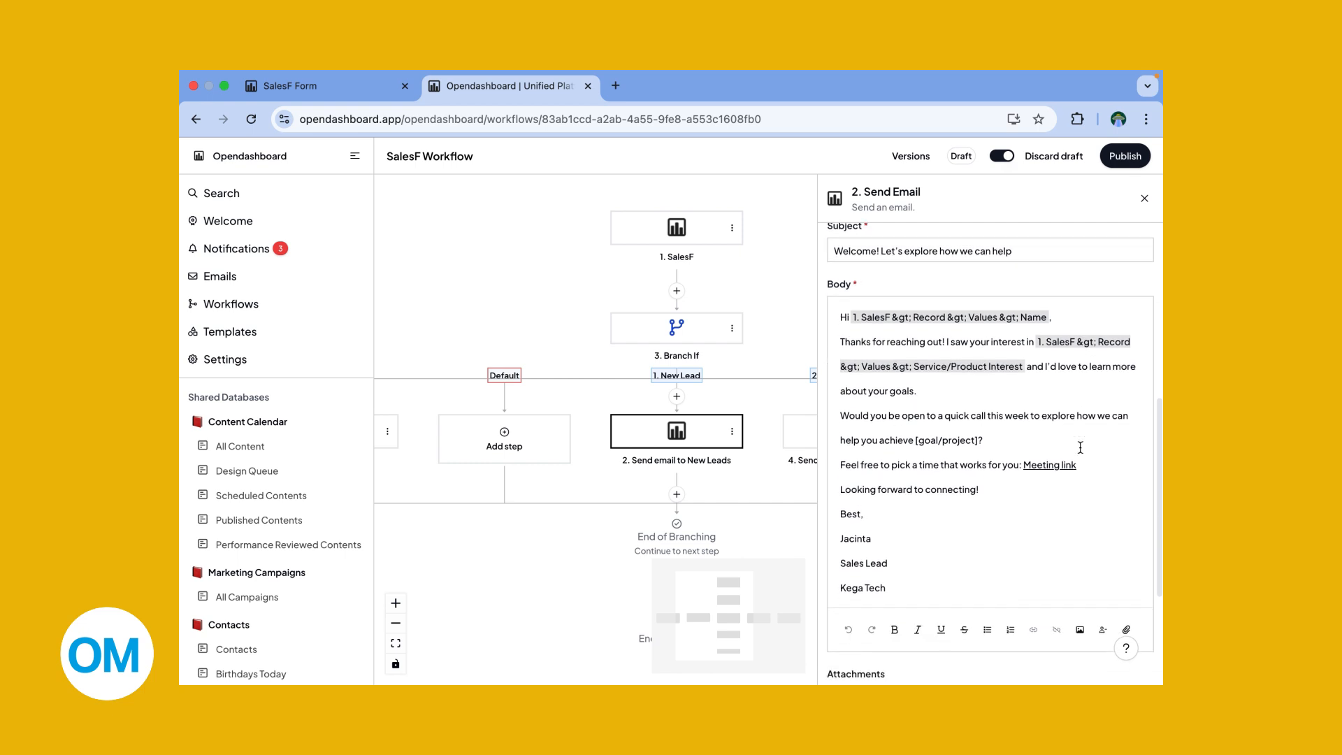
scroll(1080, 447, down, 2)
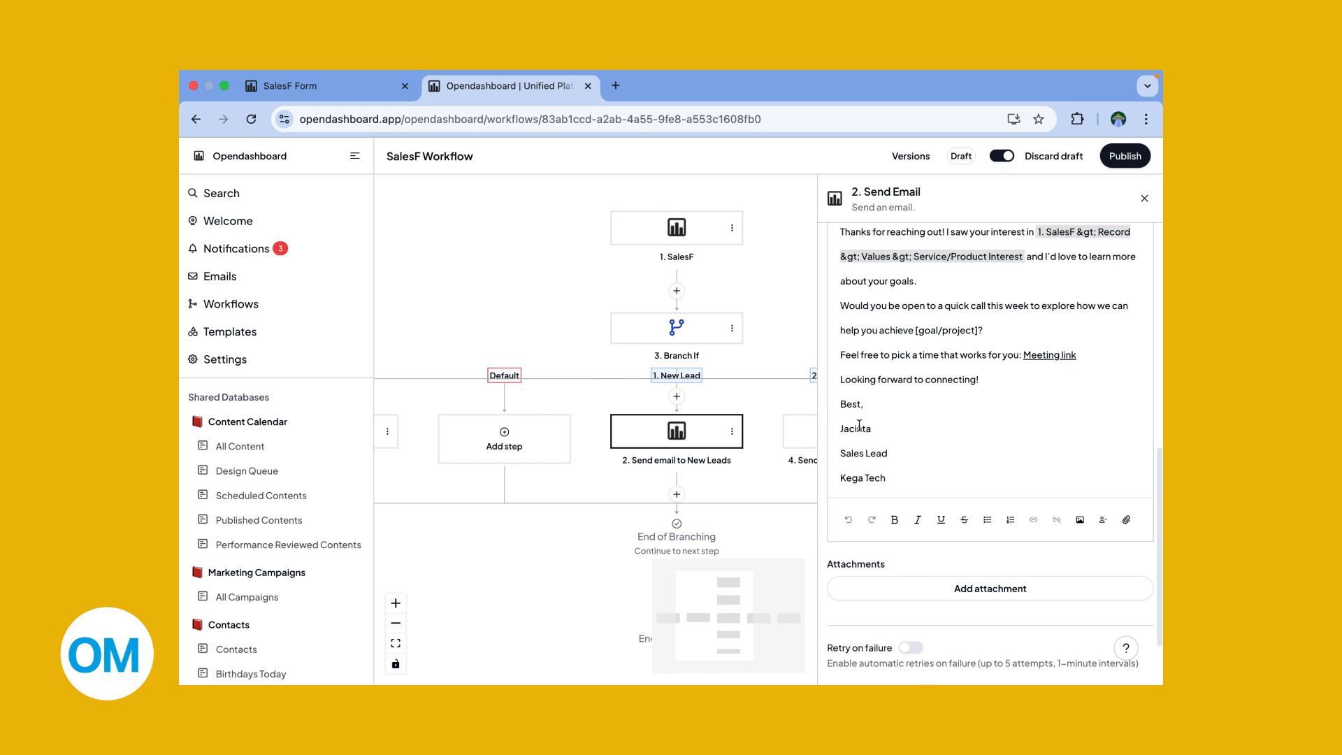
- Open the Contacted Lead branch's email step and review its recipient, subject, body text and attachment options
scroll(658, 348, right, 1)
scroll(658, 347, right, 3)
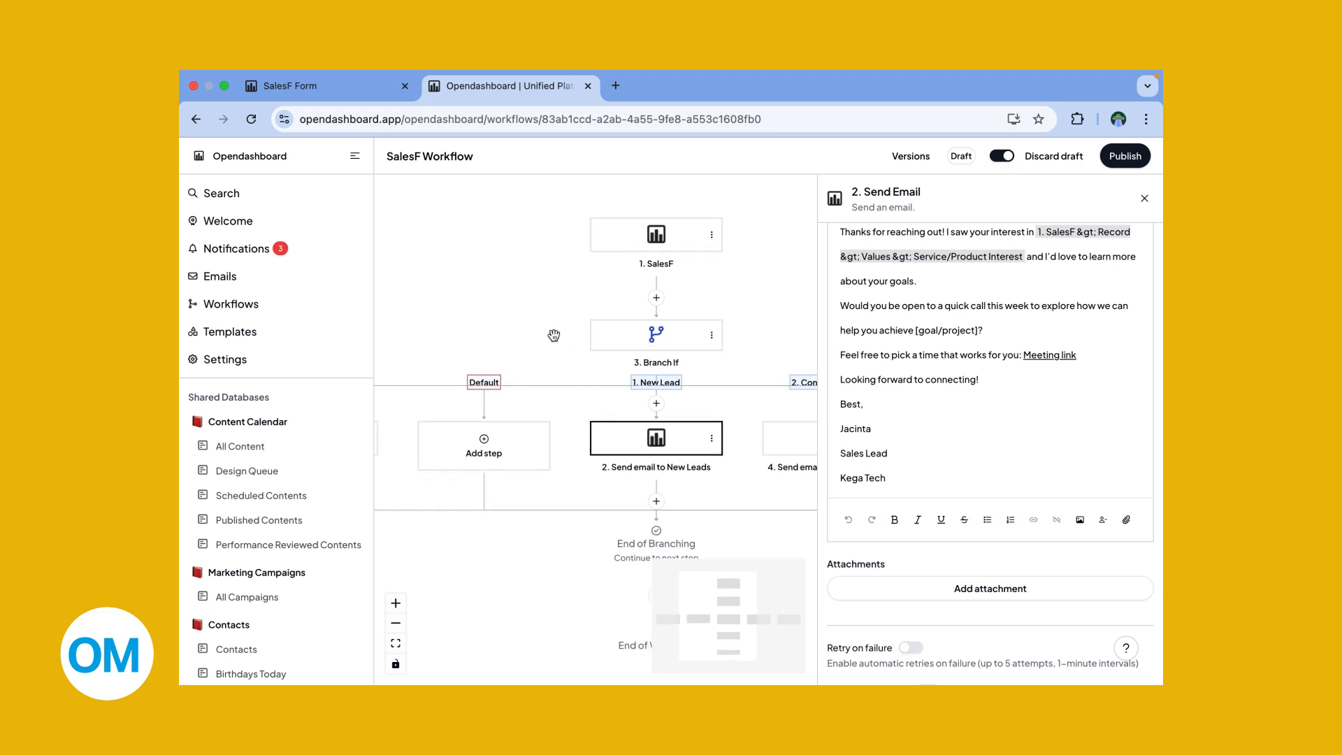
click(759, 428)
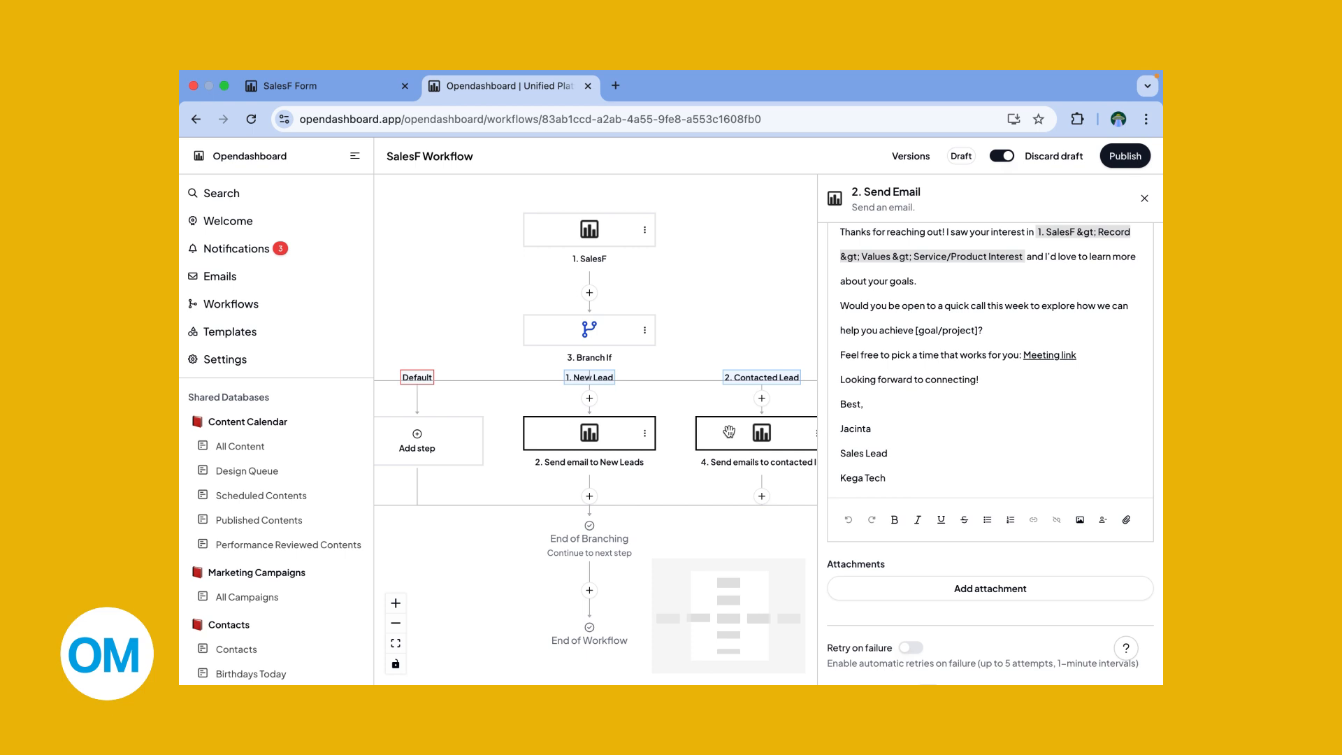
scroll(1076, 513, down, 5)
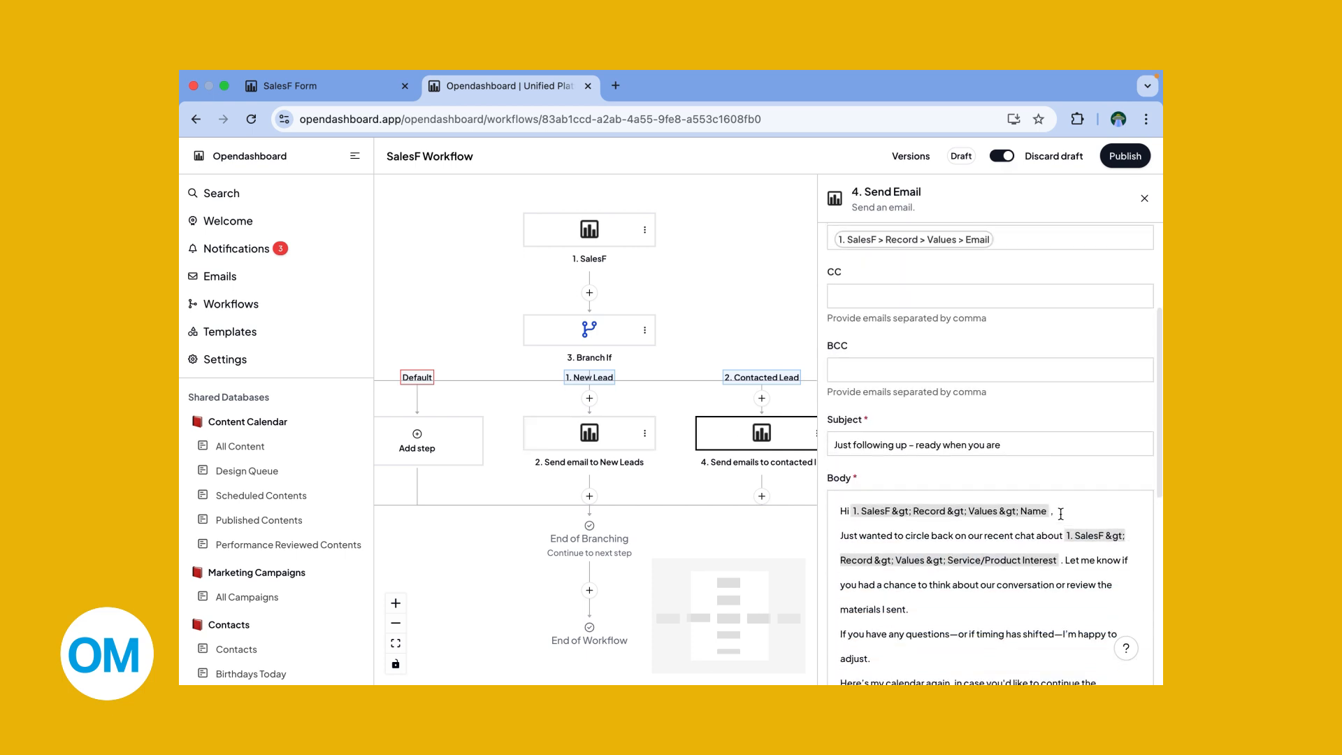
scroll(1060, 513, down, 2)
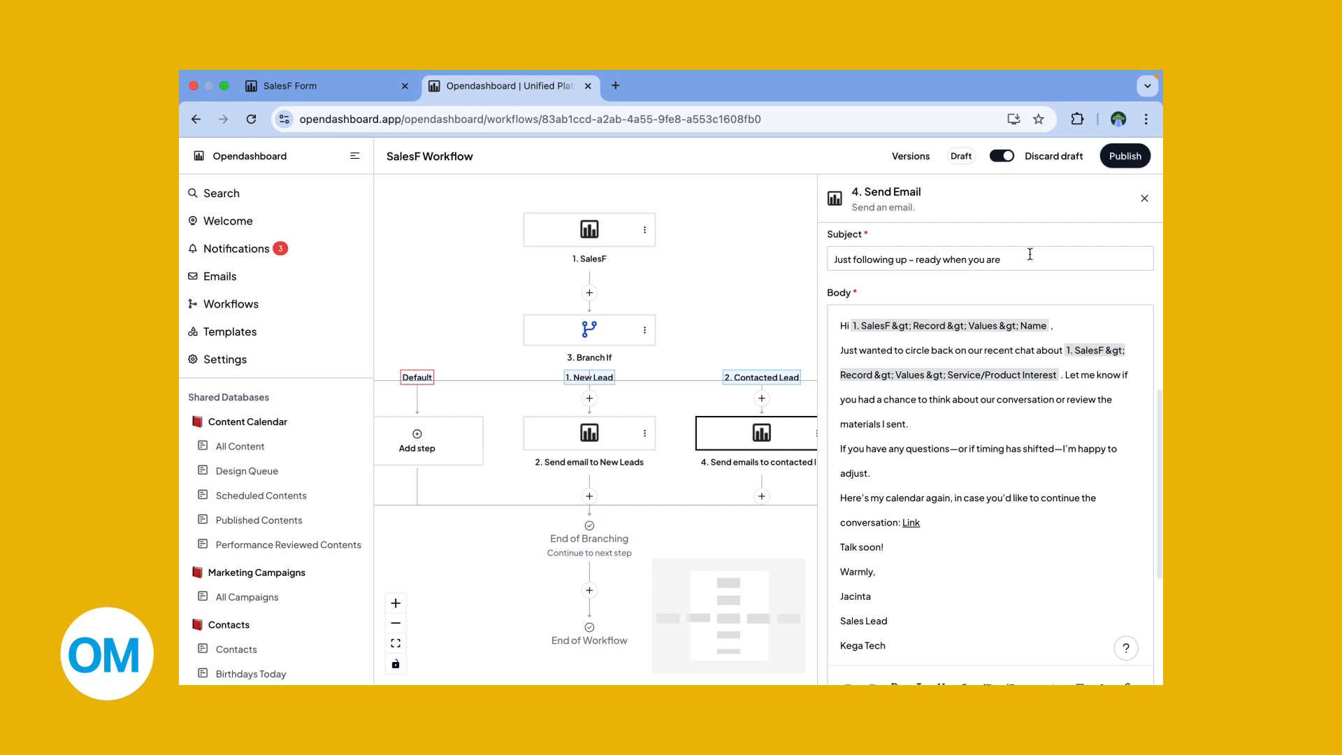
scroll(1030, 254, down, 1)
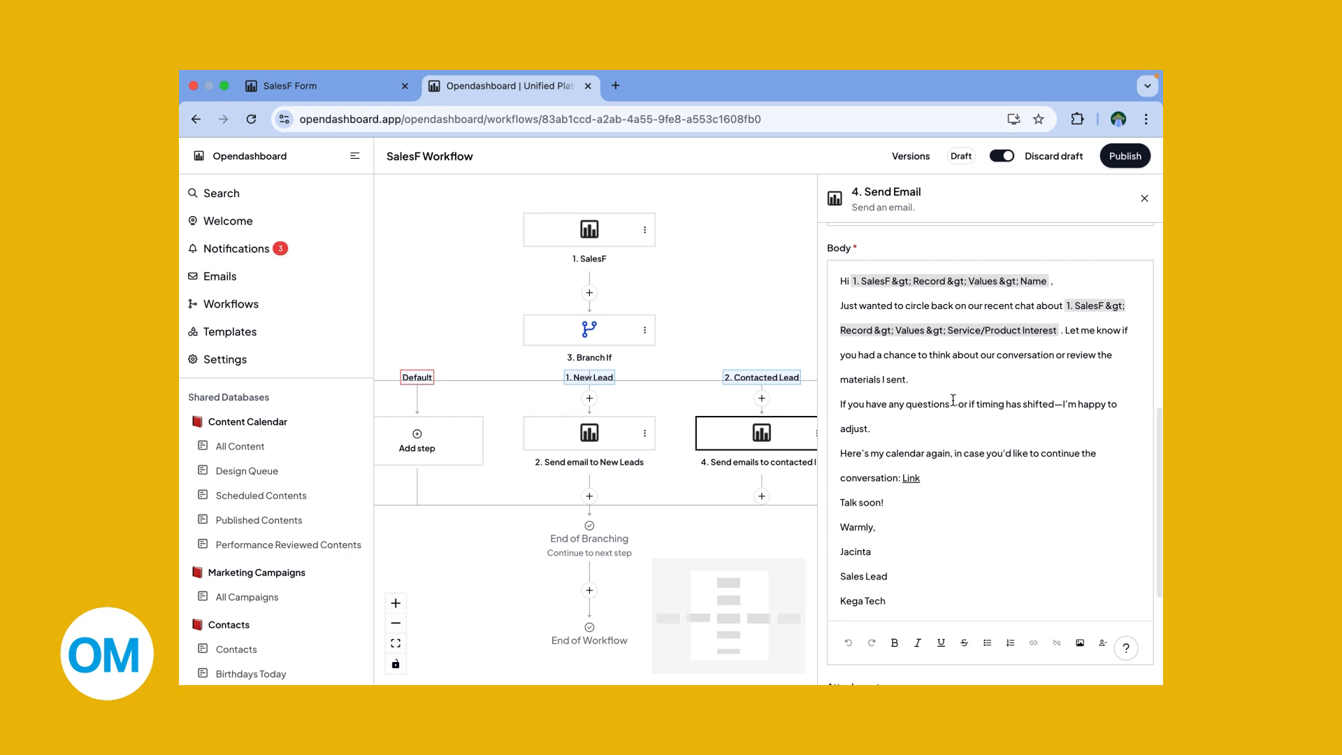
scroll(955, 385, down, 1)
scroll(955, 385, down, 2)
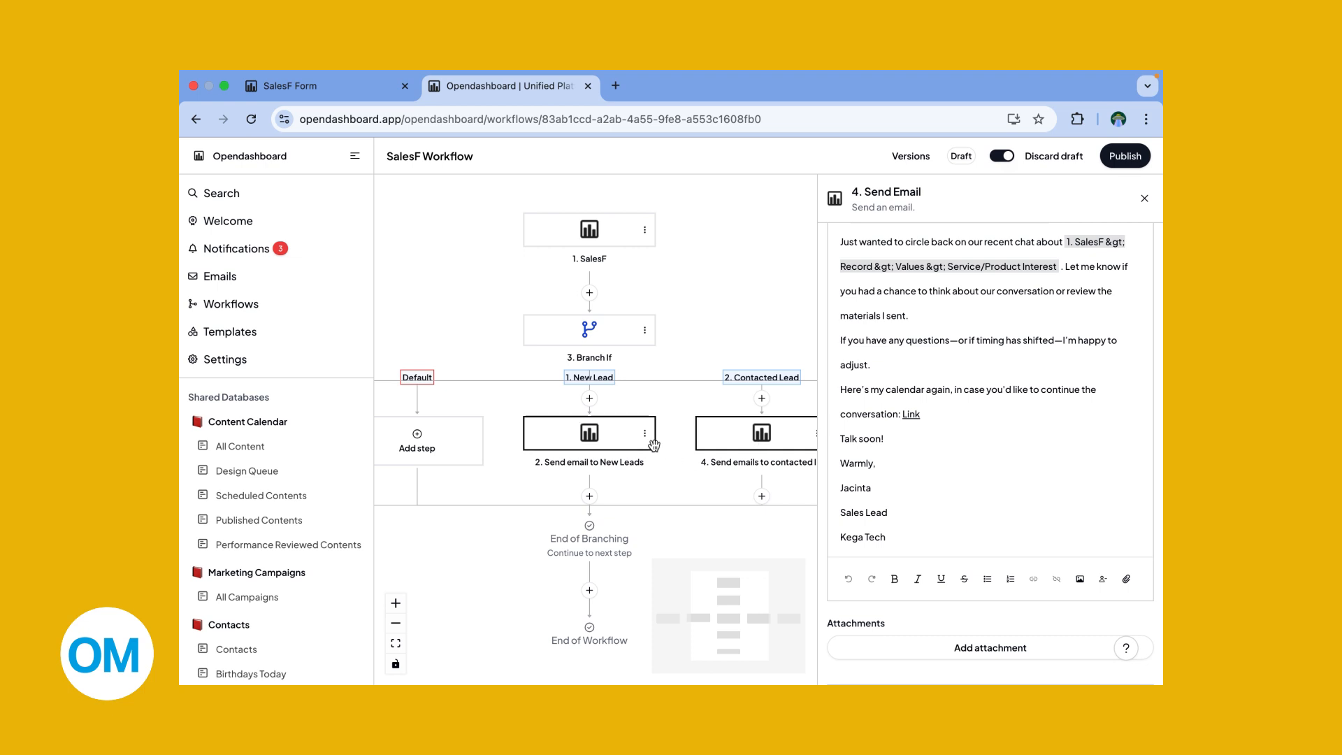
- Open the Warm Lead branch's Send Email step and review its subject, full body, attachments and failure-handling options
scroll(654, 445, right, 3)
scroll(661, 444, right, 2)
click(710, 428)
scroll(1075, 472, down, 5)
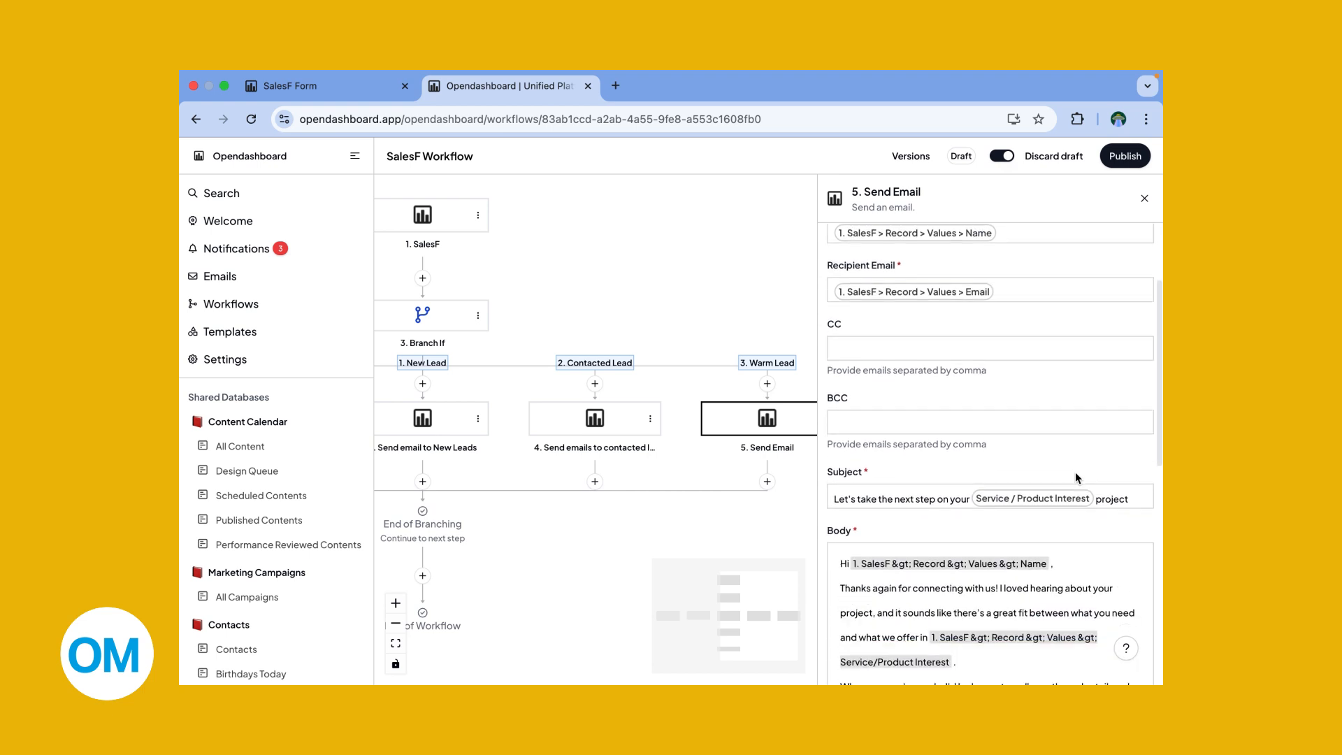
scroll(1075, 472, down, 2)
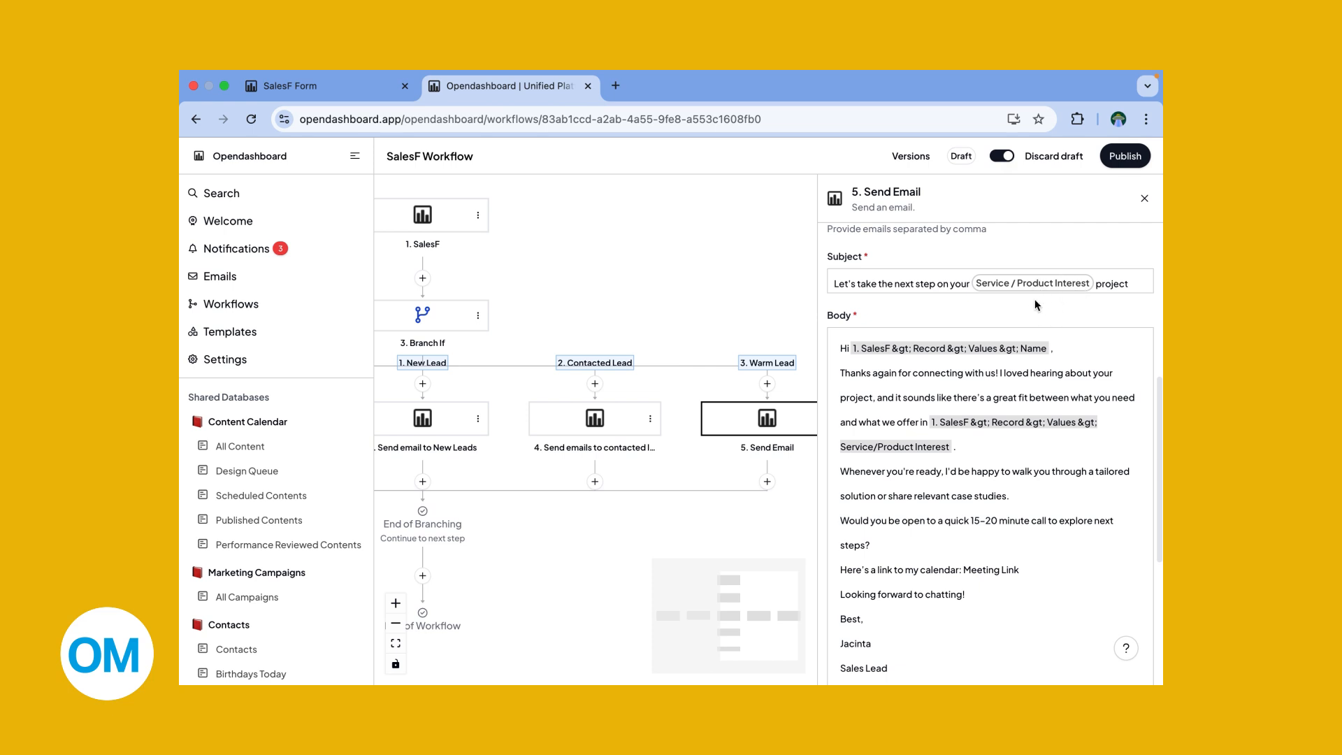
scroll(1036, 305, down, 1)
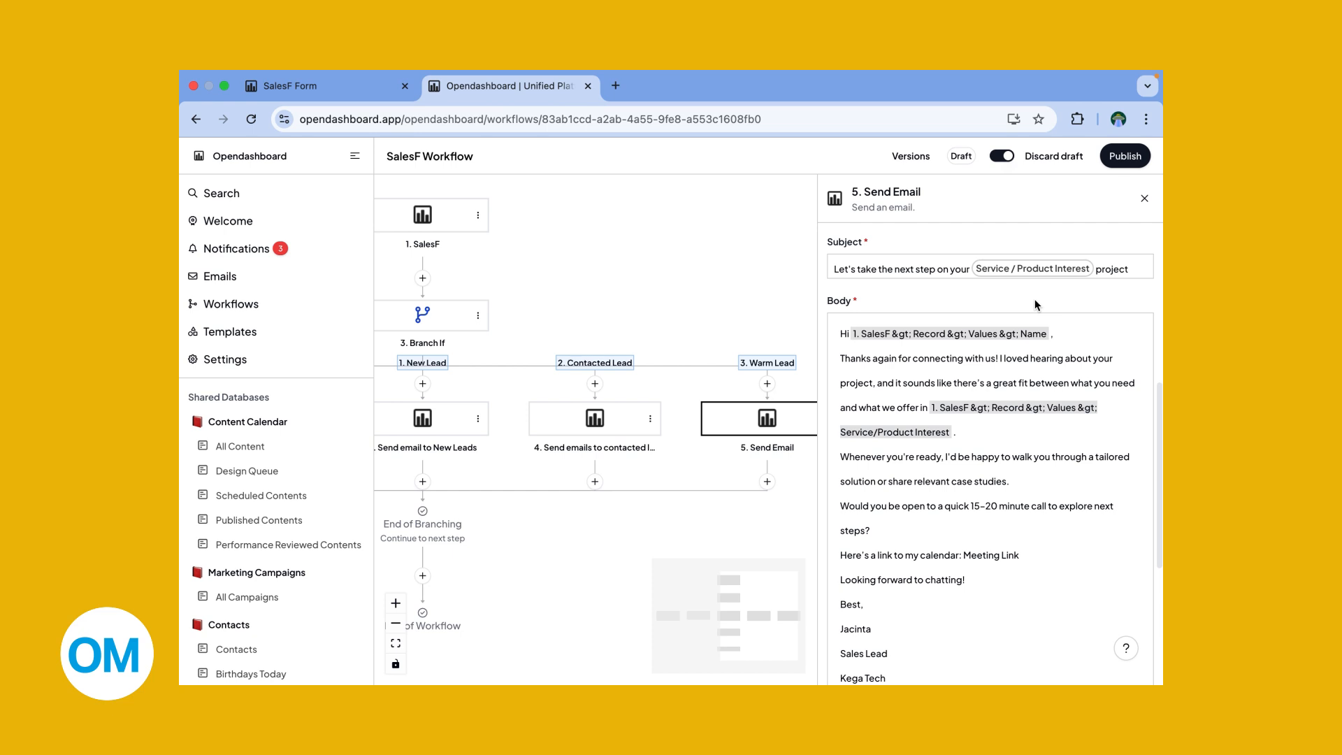
scroll(1036, 305, down, 5)
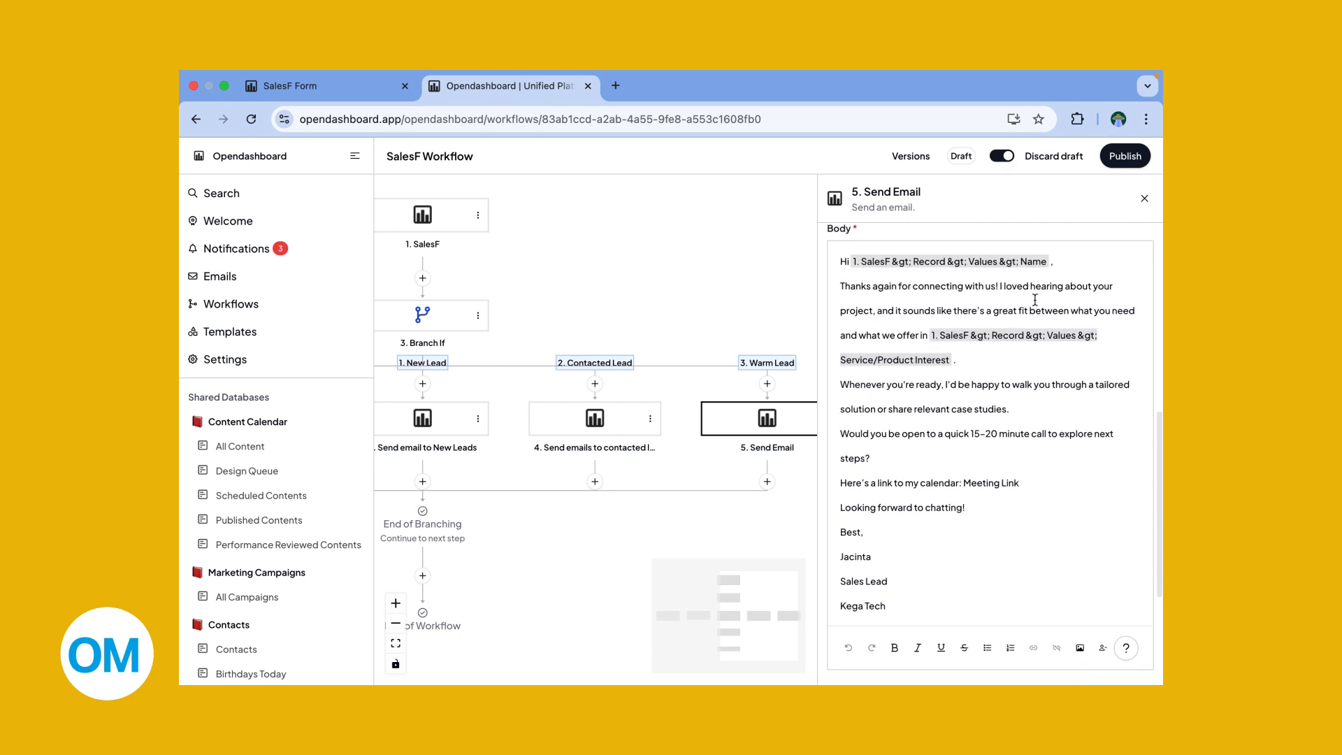
scroll(1035, 299, down, 2)
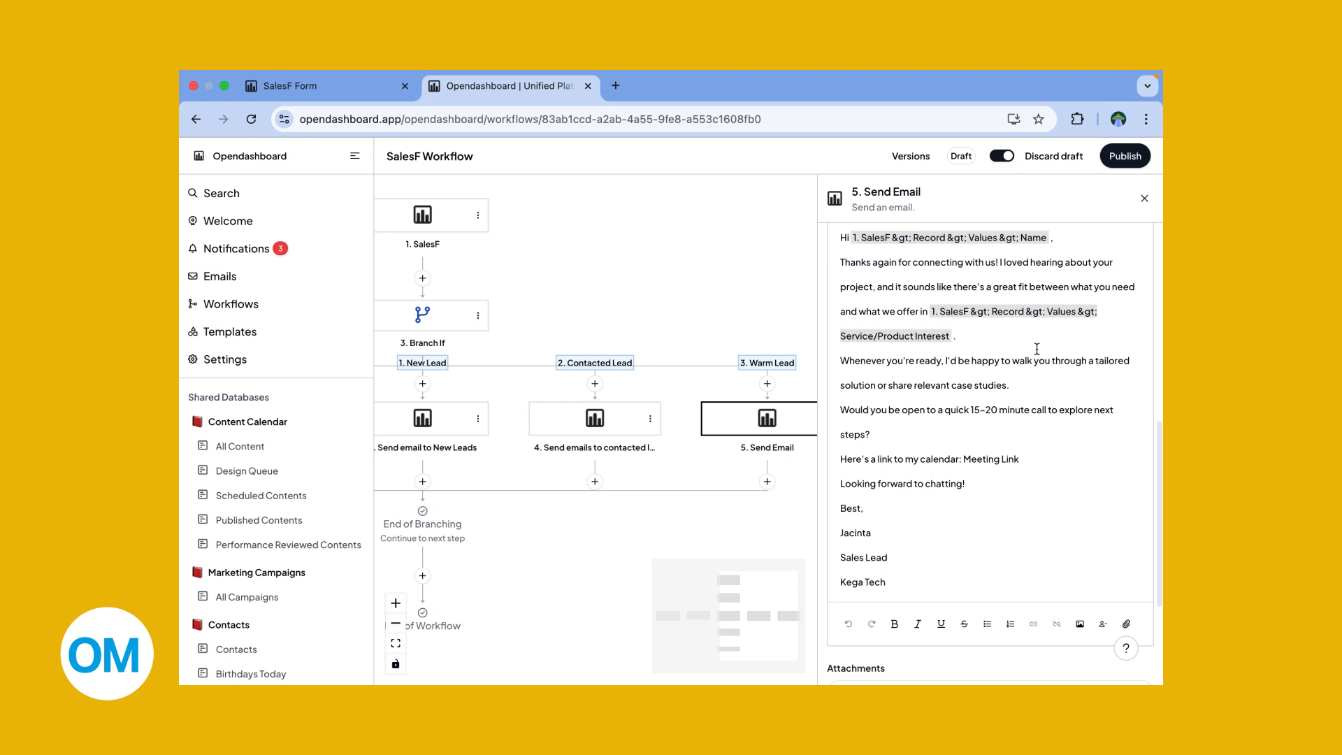
scroll(1036, 348, down, 1)
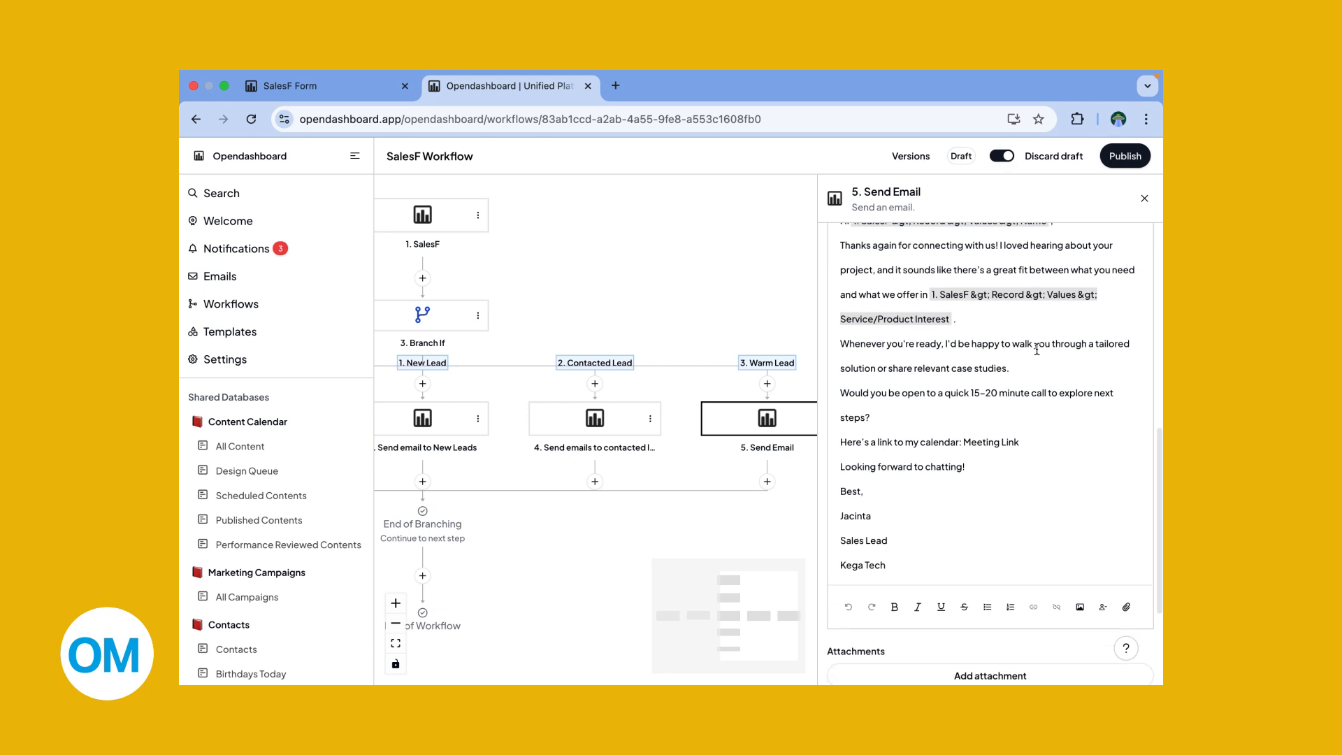
scroll(1037, 349, down, 1)
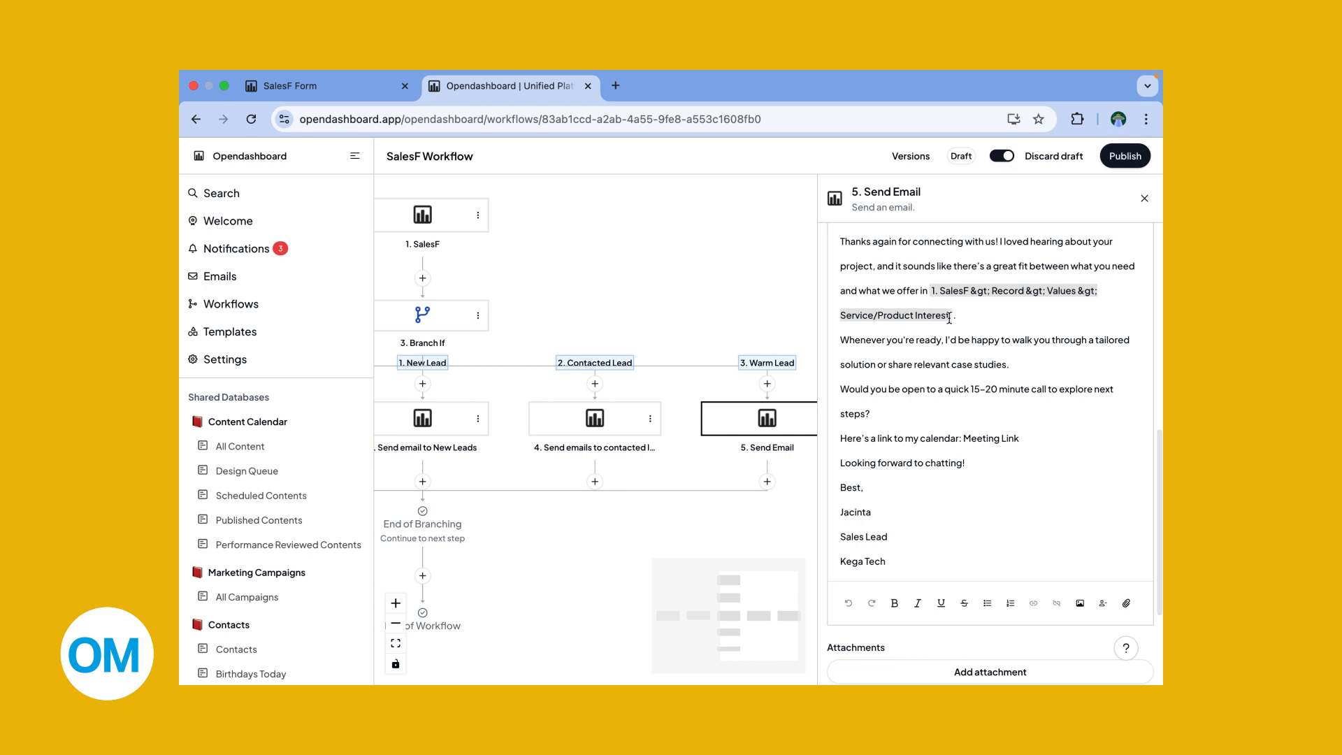
scroll(949, 319, down, 3)
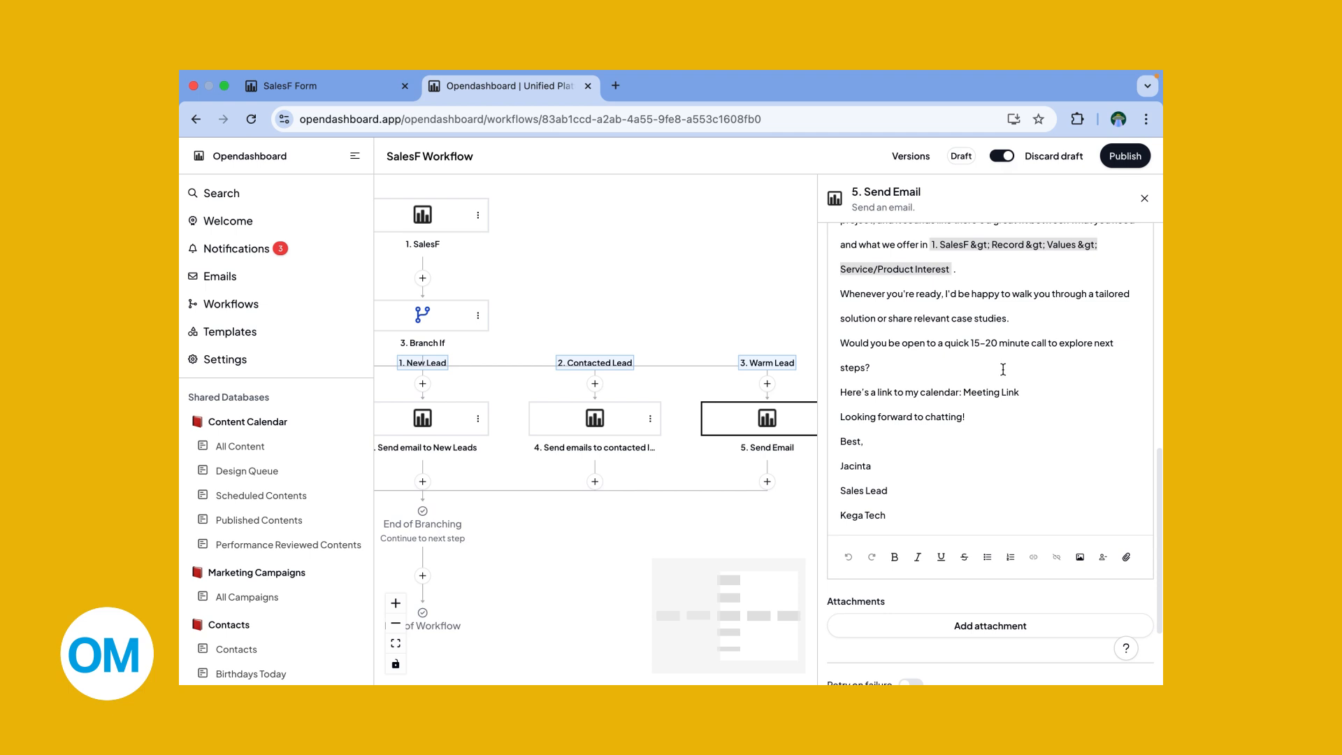
scroll(977, 367, down, 1)
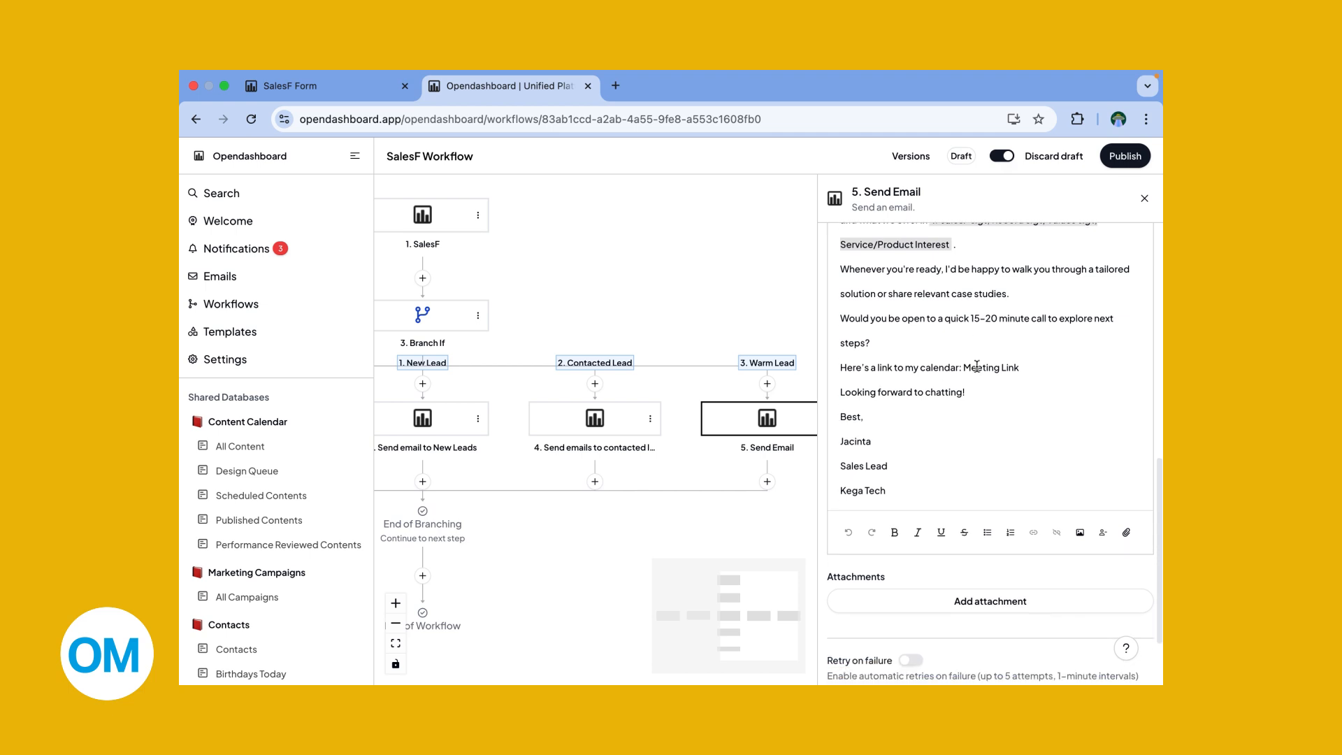
scroll(977, 366, down, 2)
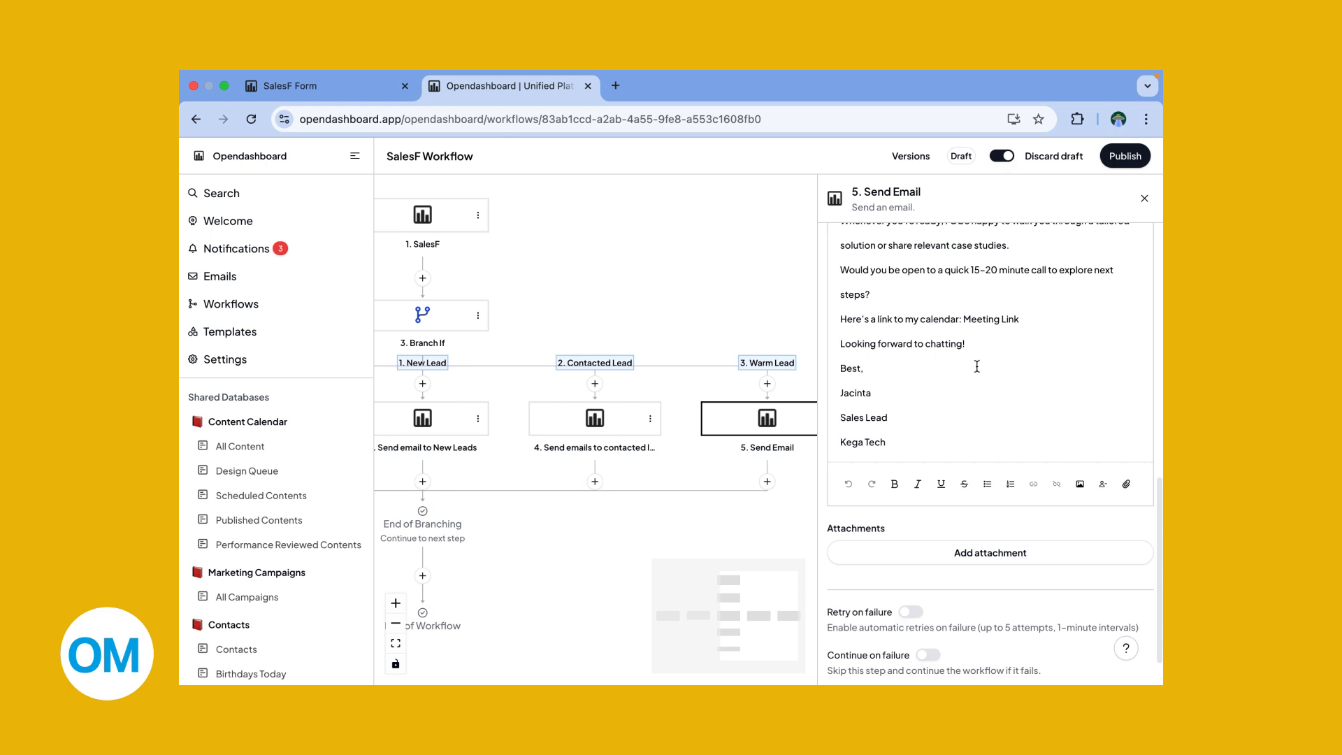
scroll(977, 366, down, 2)
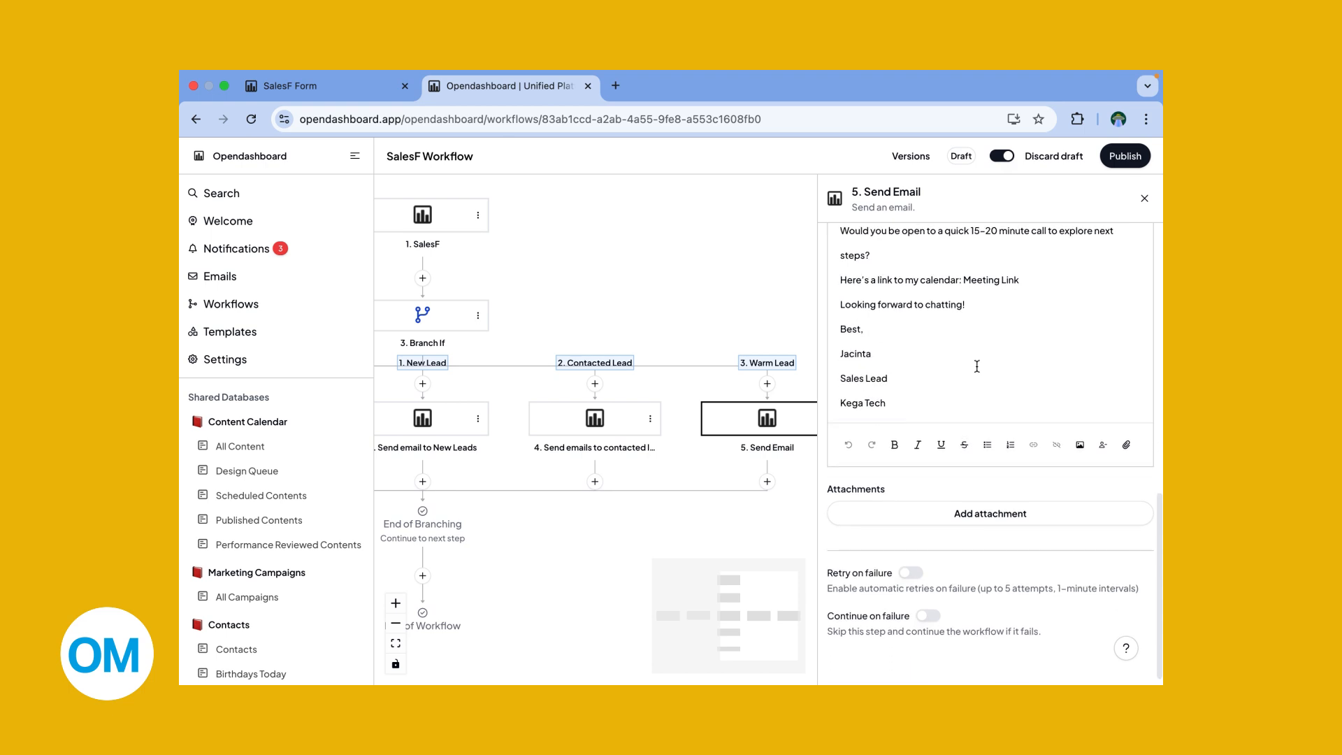
scroll(976, 366, up, 2)
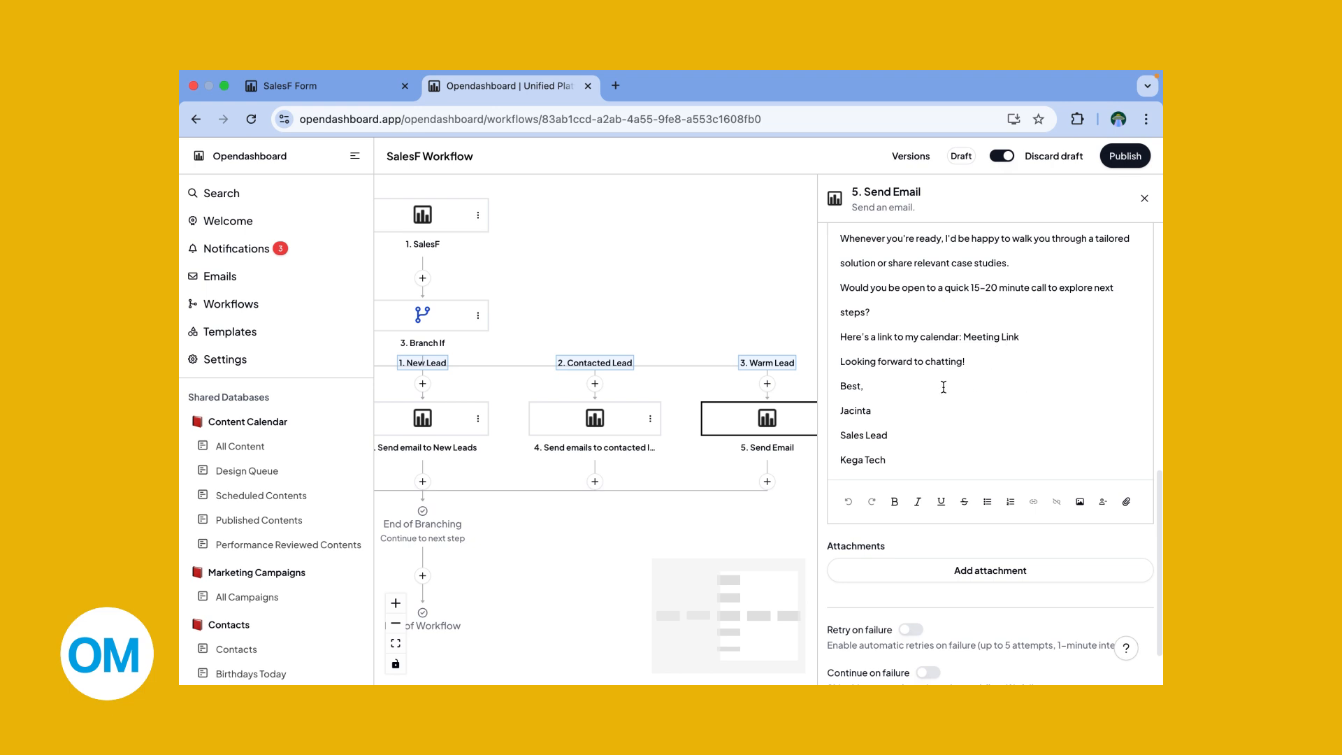
- Open the Hot Lead branch's Send Email step and review its sender, recipient, subject and body
scroll(599, 420, left, 5)
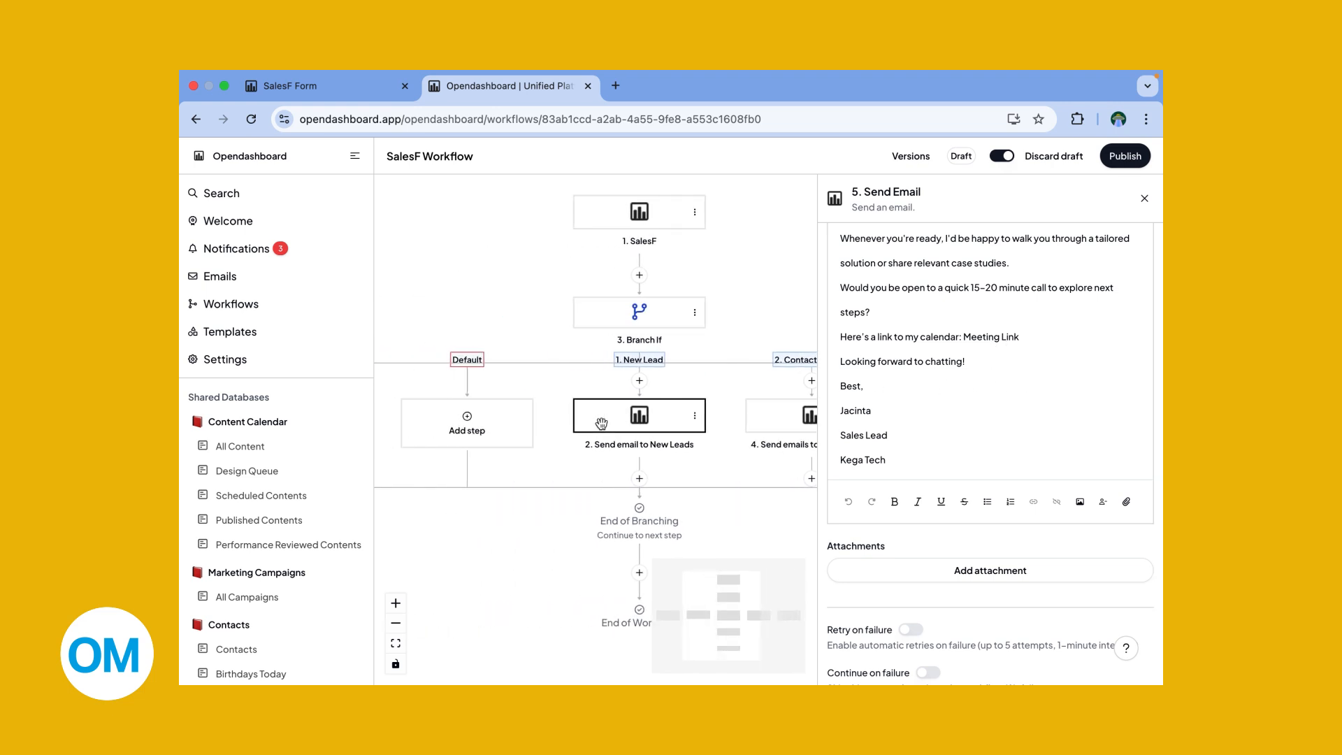
scroll(530, 399, left, 3)
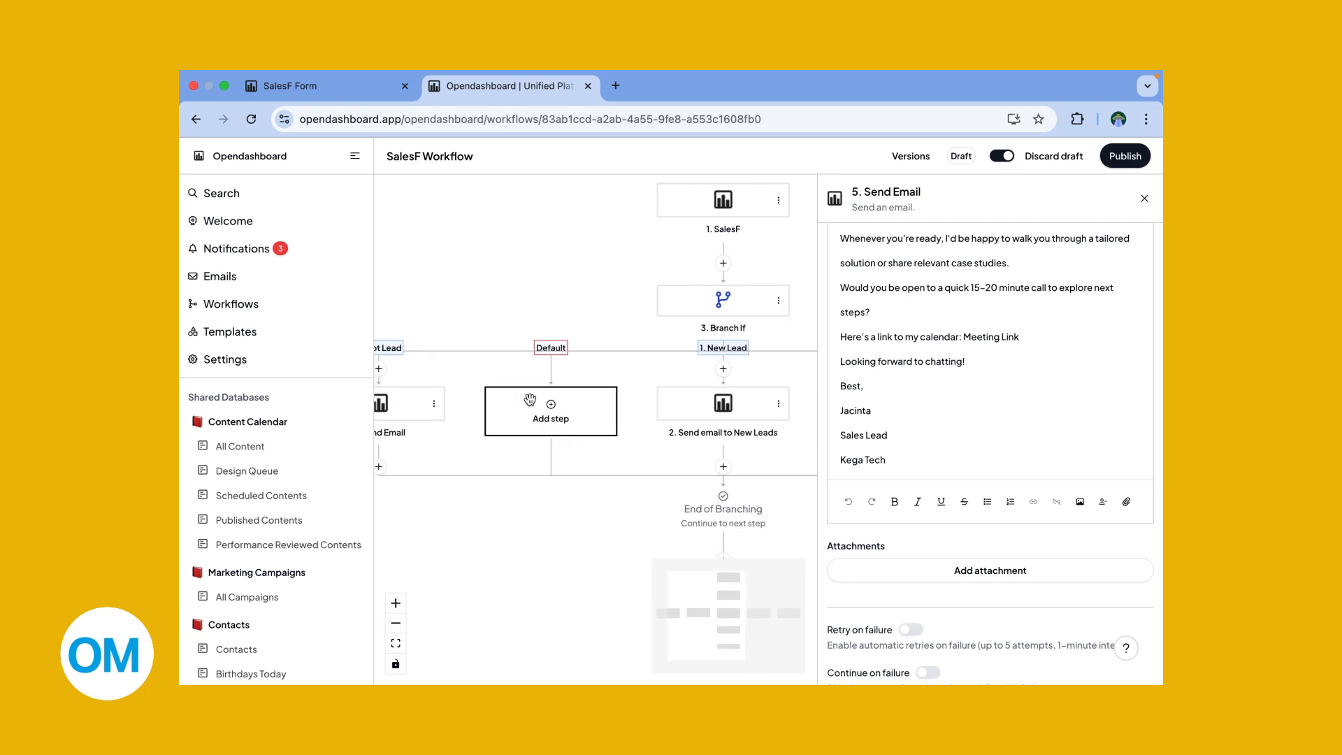
click(406, 399)
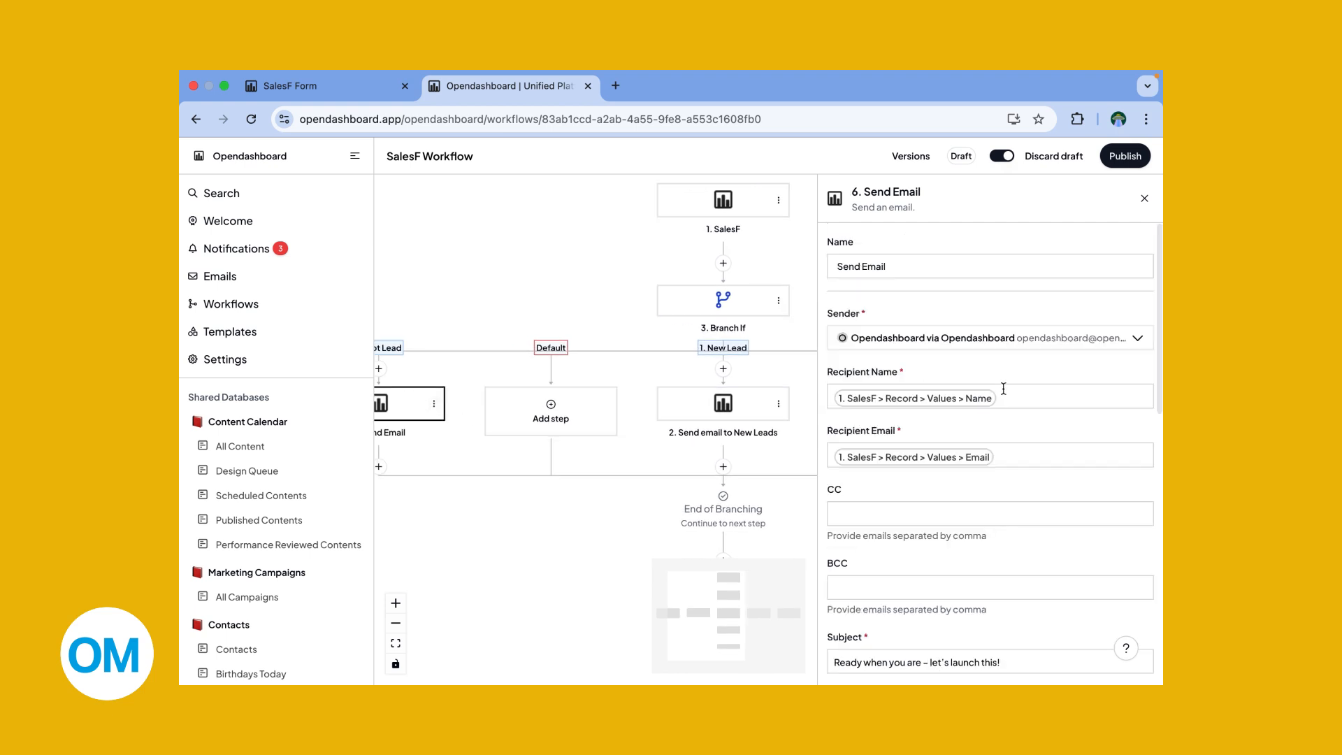
scroll(1017, 527, down, 3)
scroll(1017, 527, down, 6)
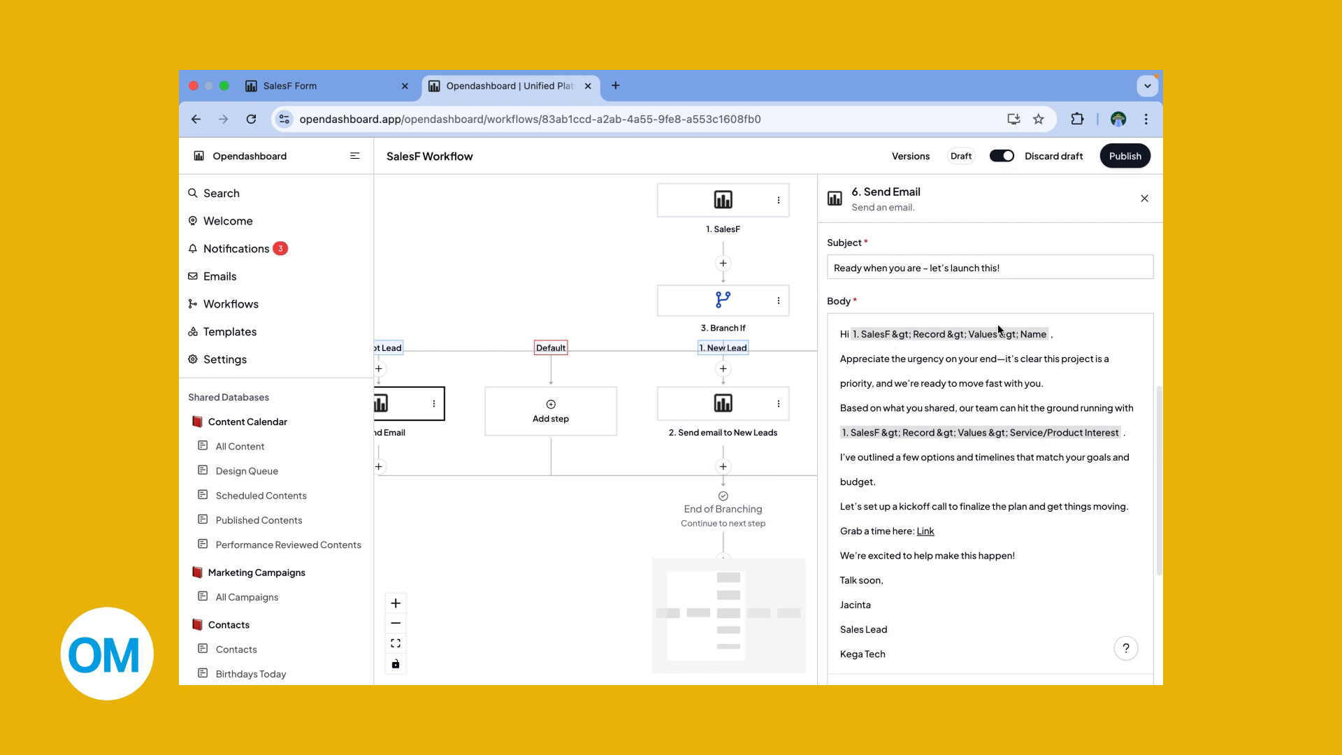
scroll(997, 396, down, 3)
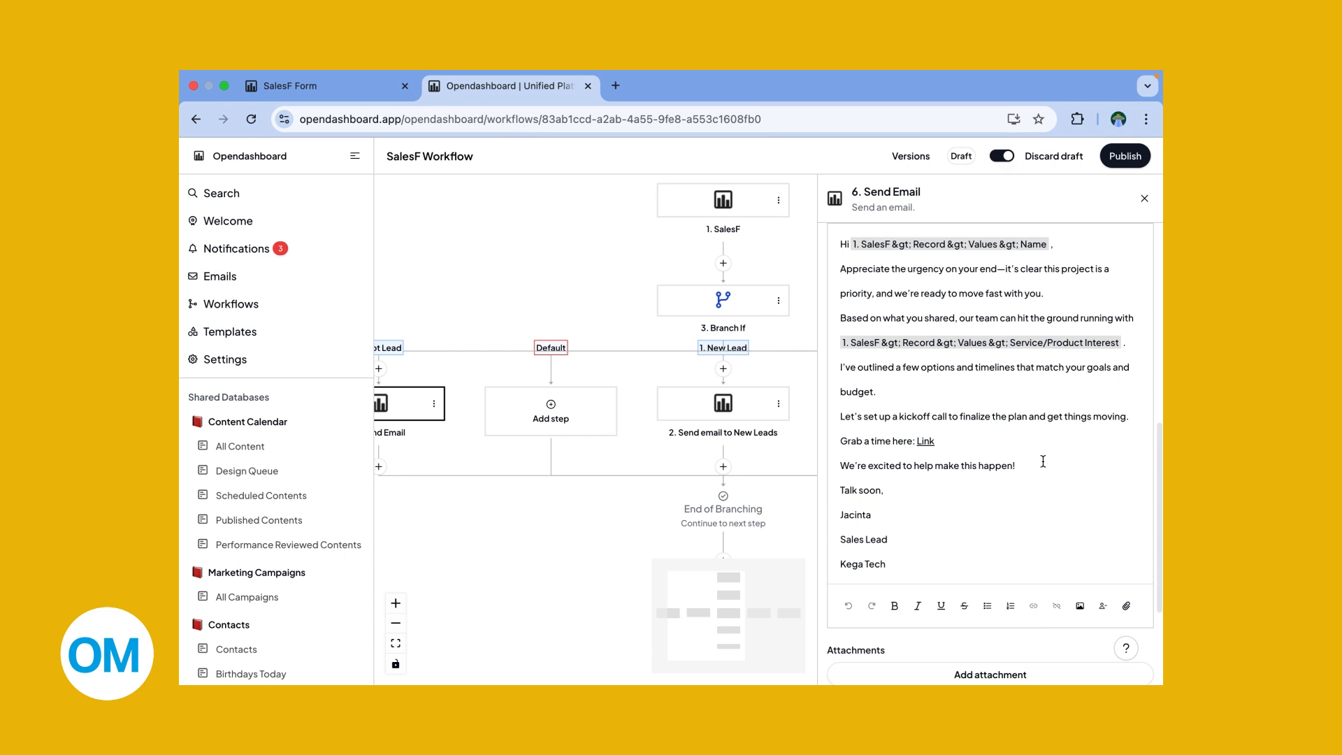
scroll(1043, 462, down, 1)
scroll(1043, 462, up, 1)
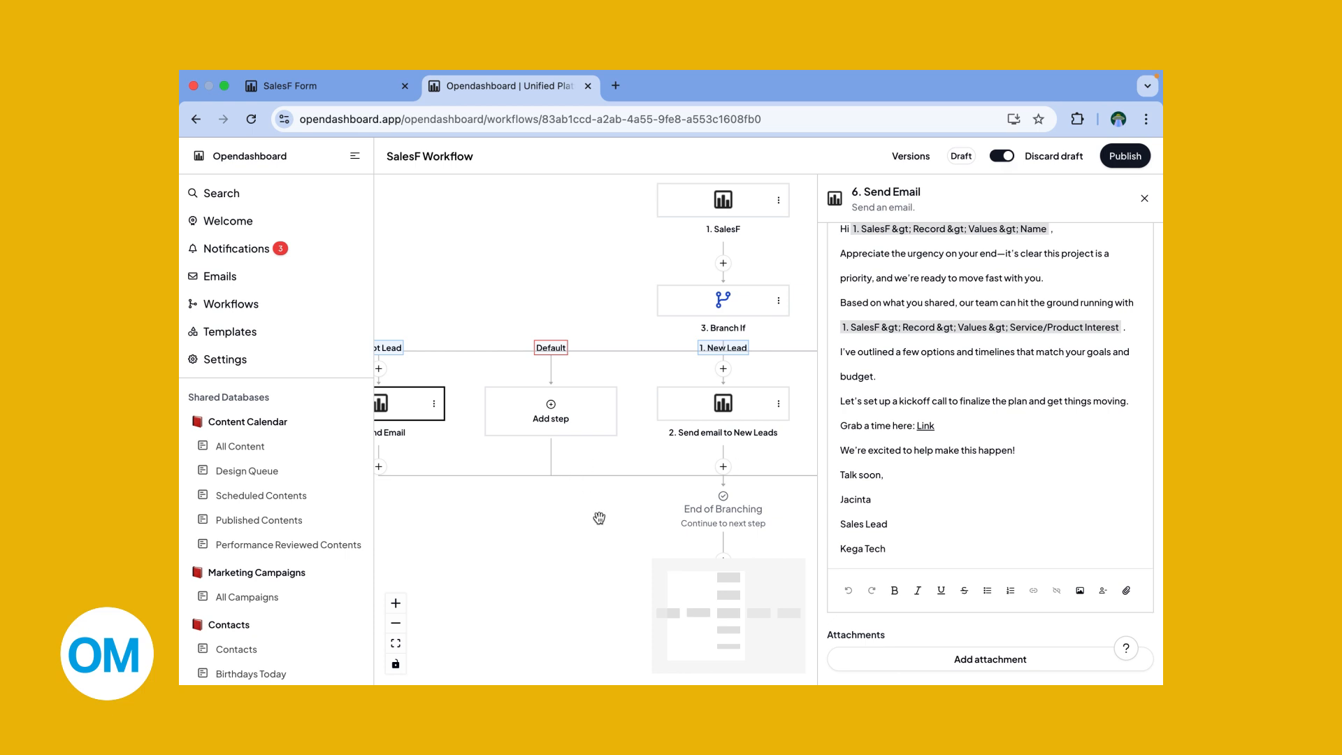
- Check where the lead branches end in the workflow and close the Hot Lead email step's settings
scroll(599, 518, down, 5)
scroll(599, 517, right, 3)
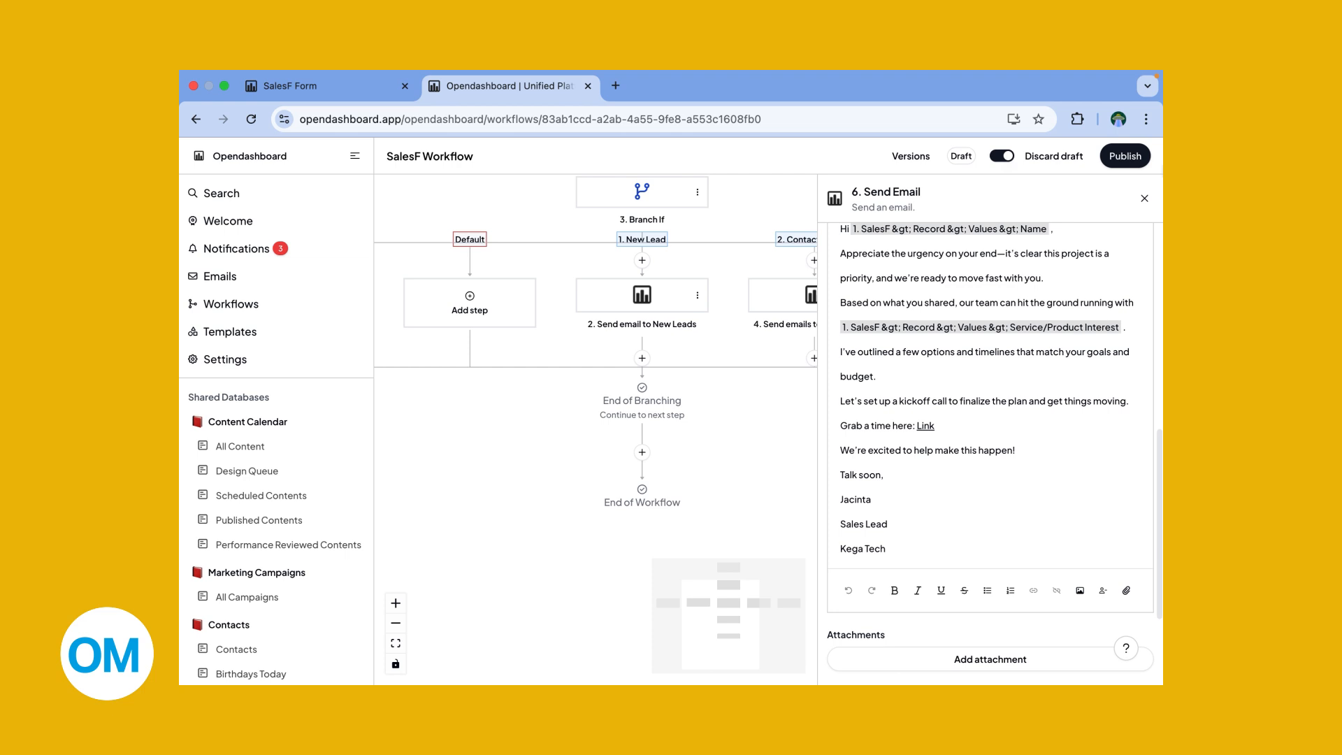
click(1145, 204)
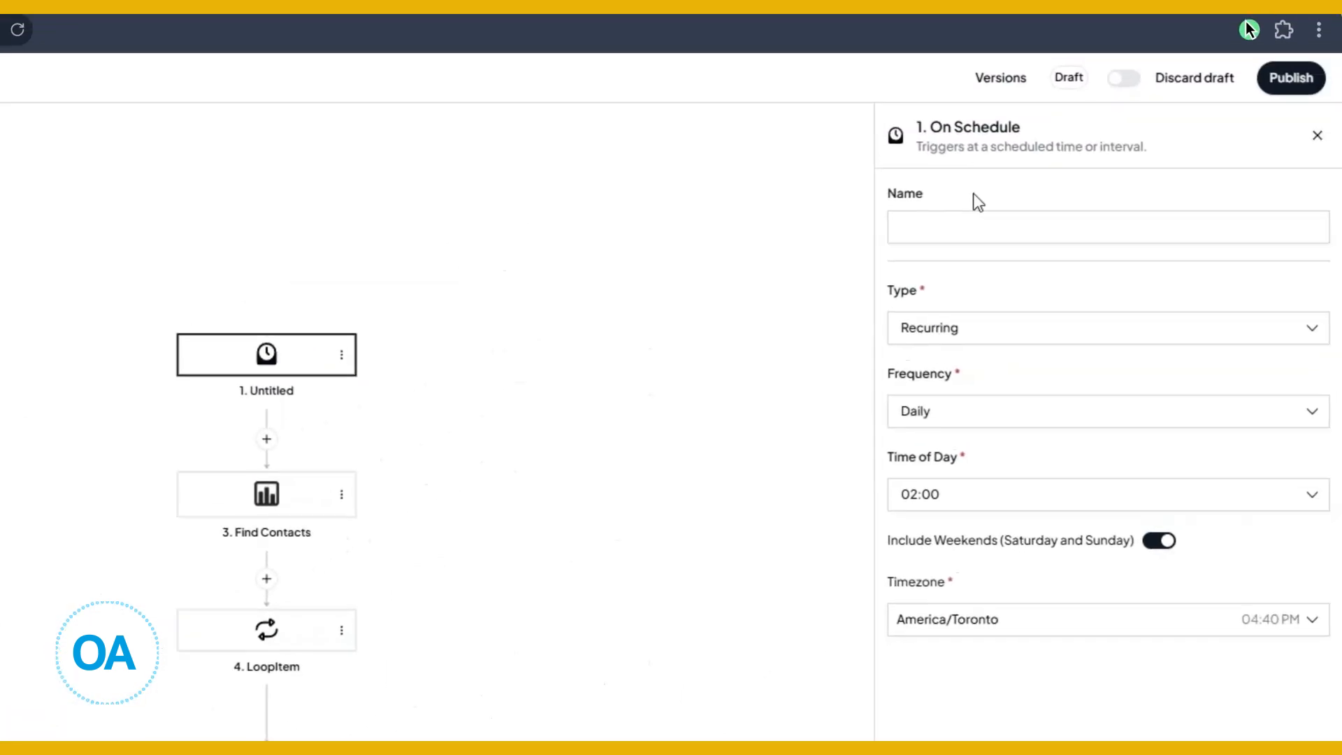
- Review the On Schedule trigger's type and time-of-day options, keeping the type as Recurring
drag(1011, 127, 941, 127)
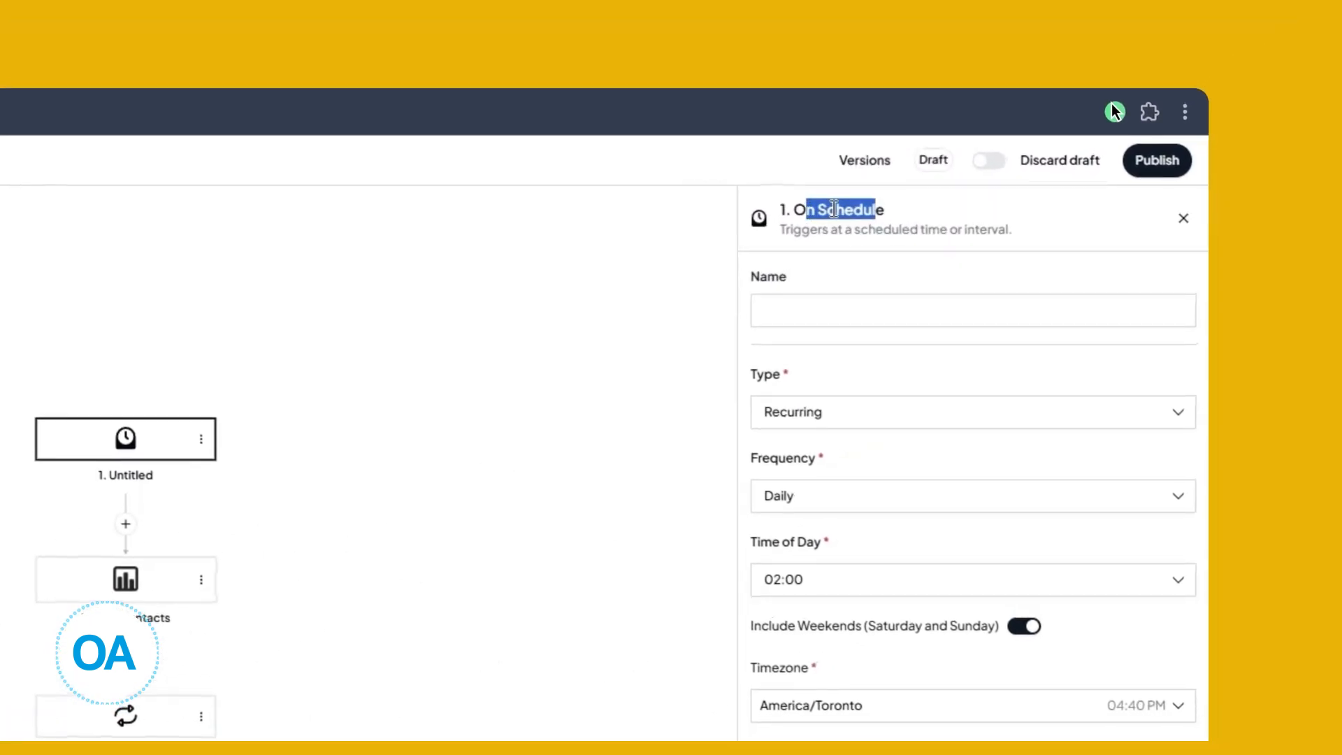
drag(885, 209, 781, 213)
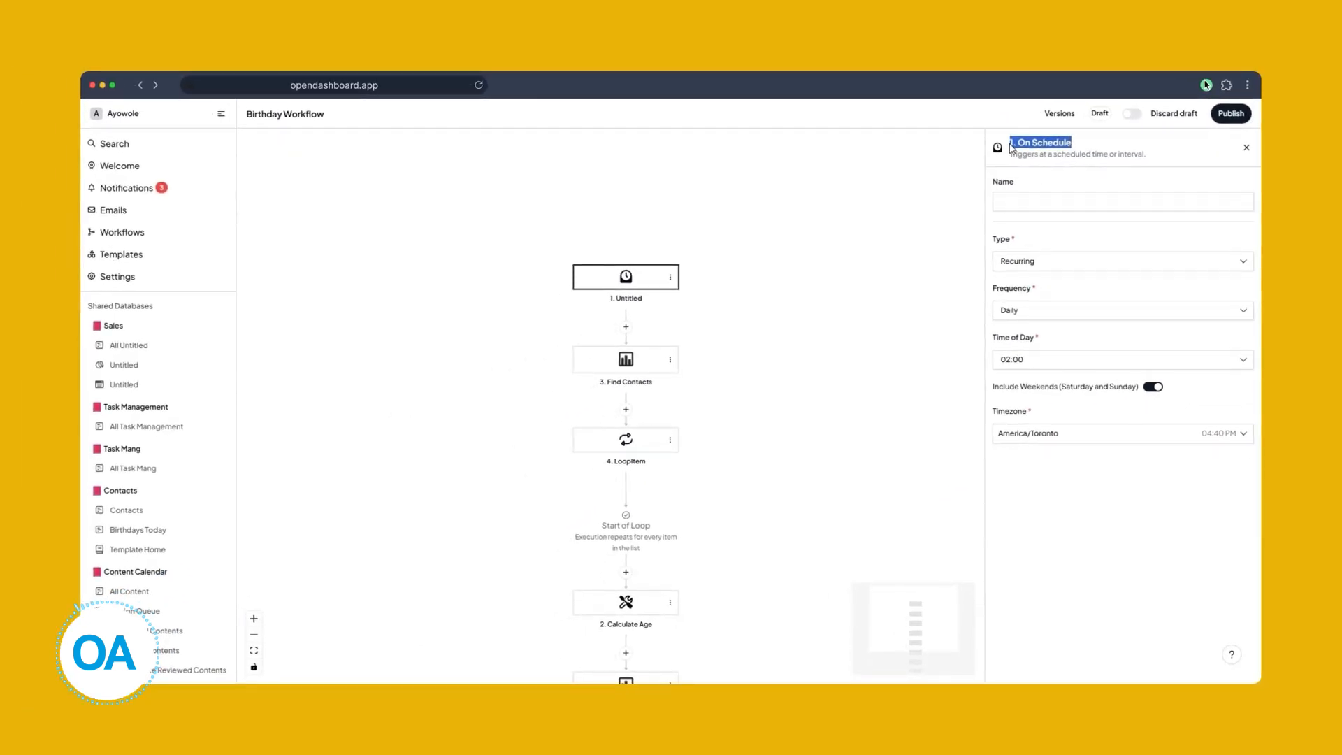
click(1043, 274)
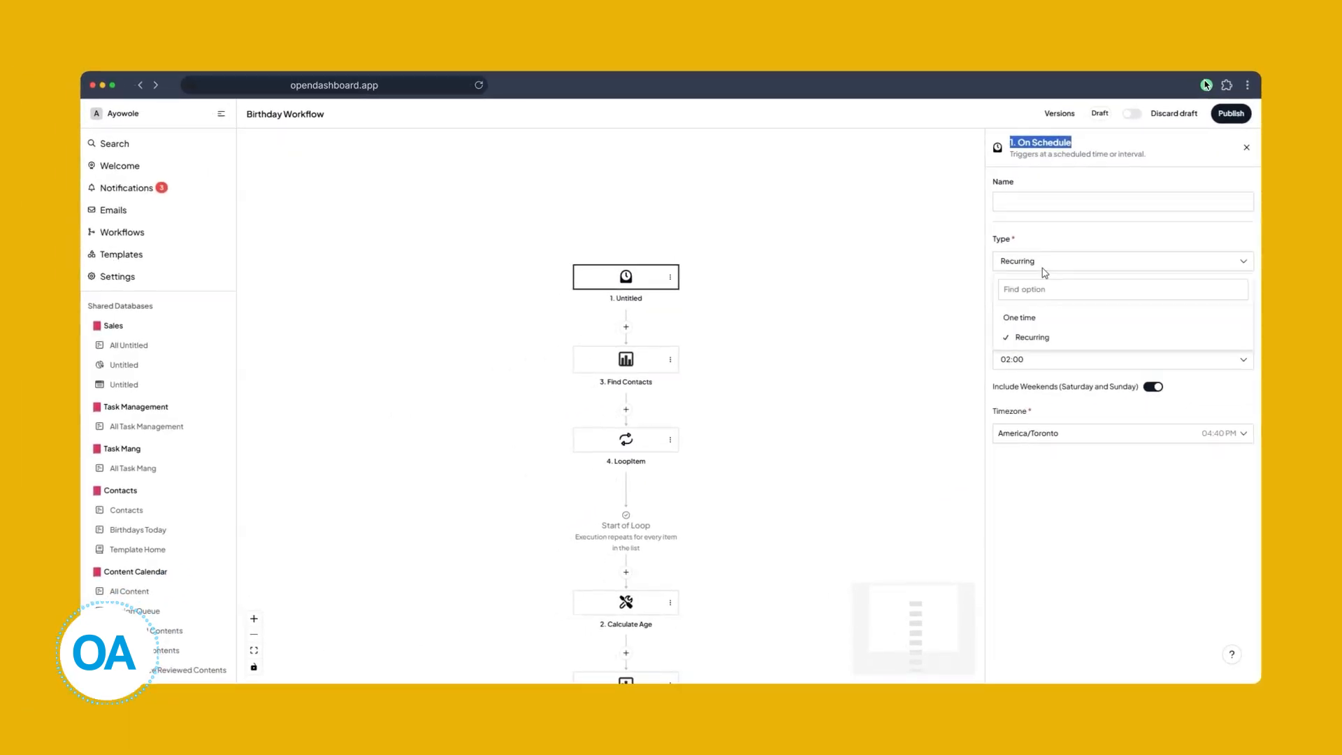
click(1039, 336)
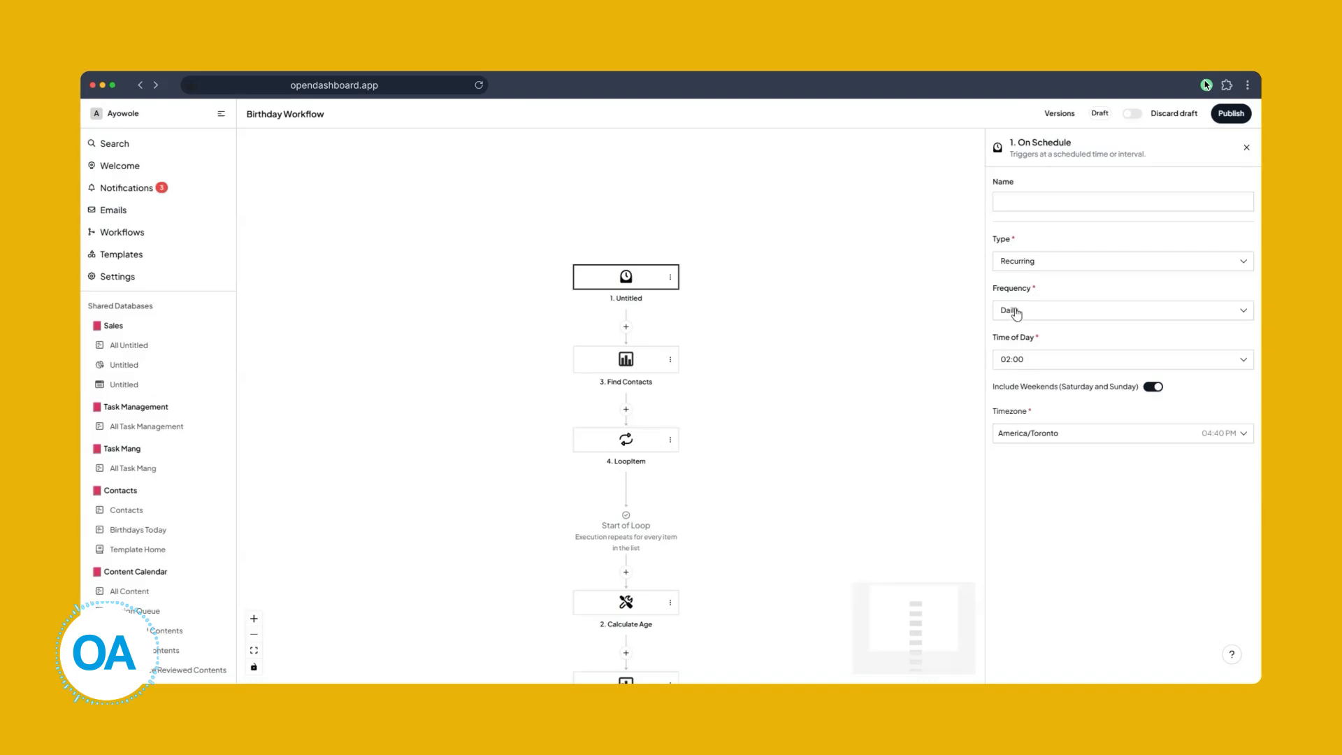
click(1027, 360)
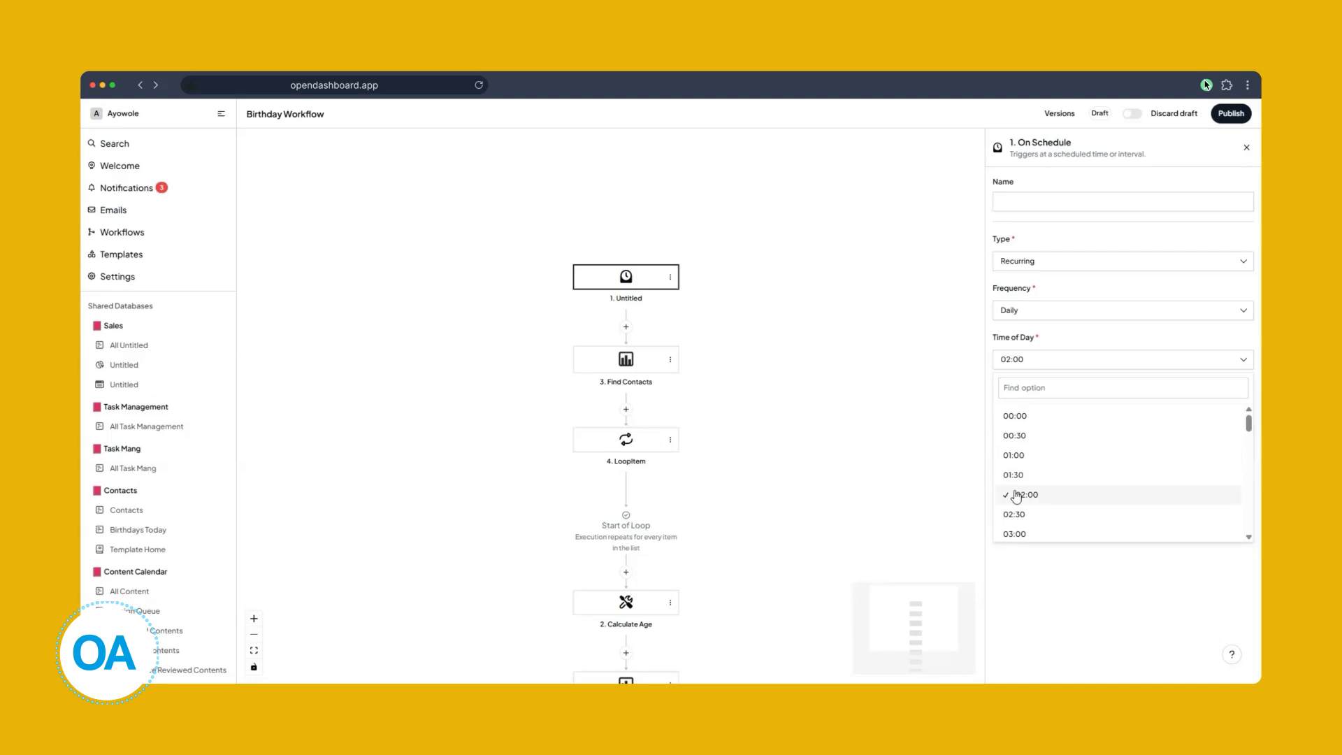
click(1039, 341)
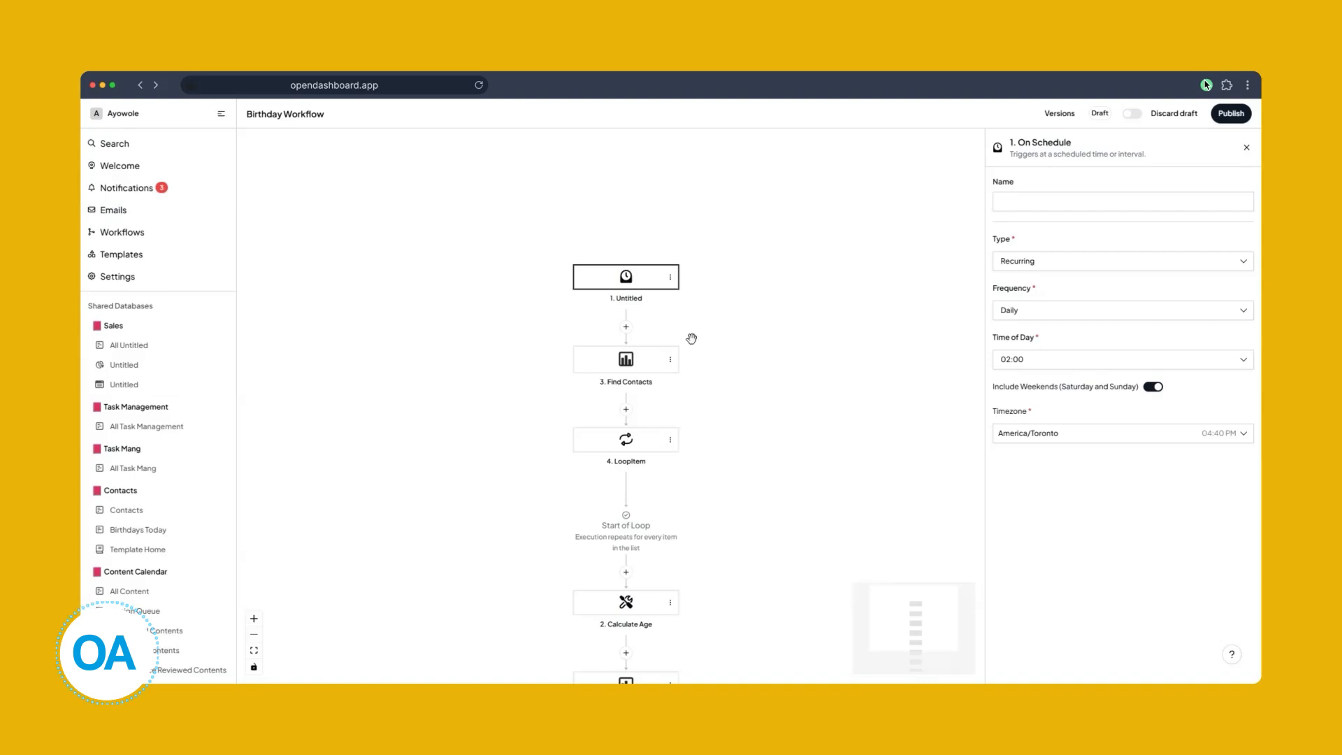
- Open the Find Contacts step's settings, then view the records in the Contacts database it searches
click(636, 355)
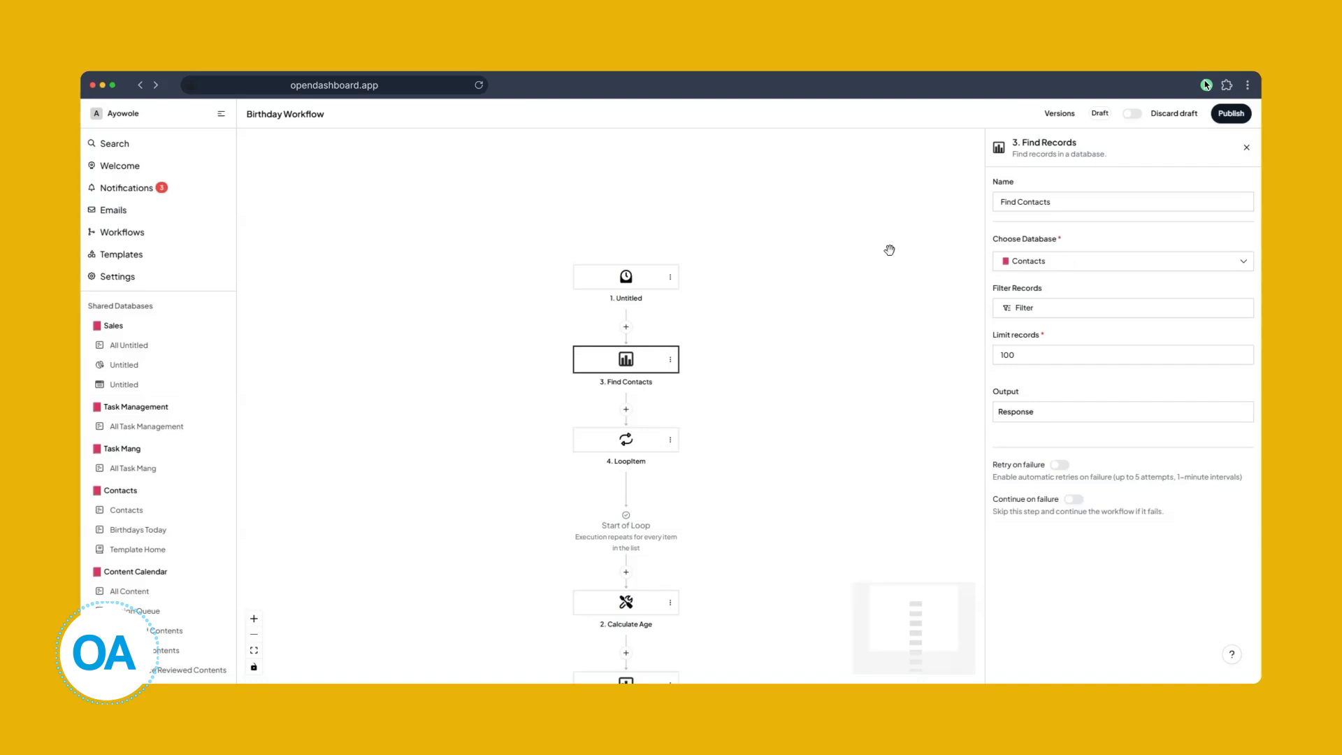
click(123, 491)
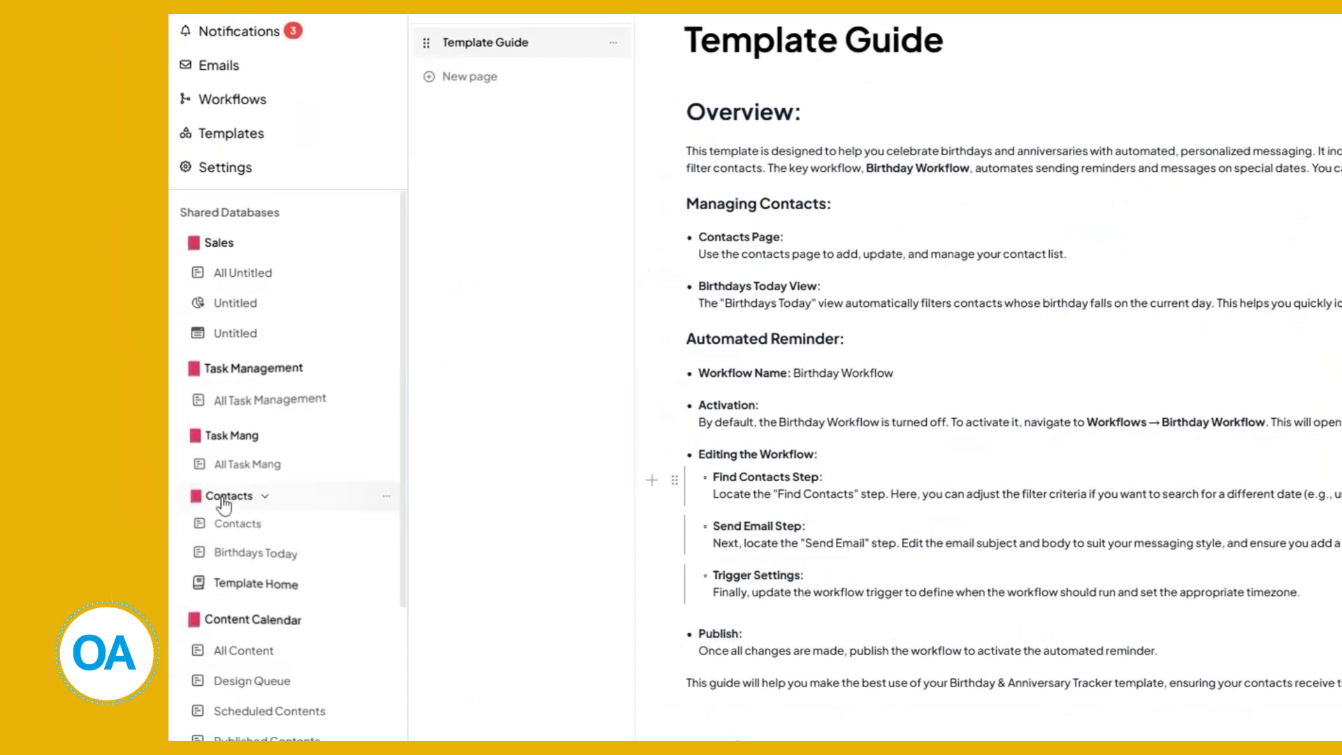
click(119, 512)
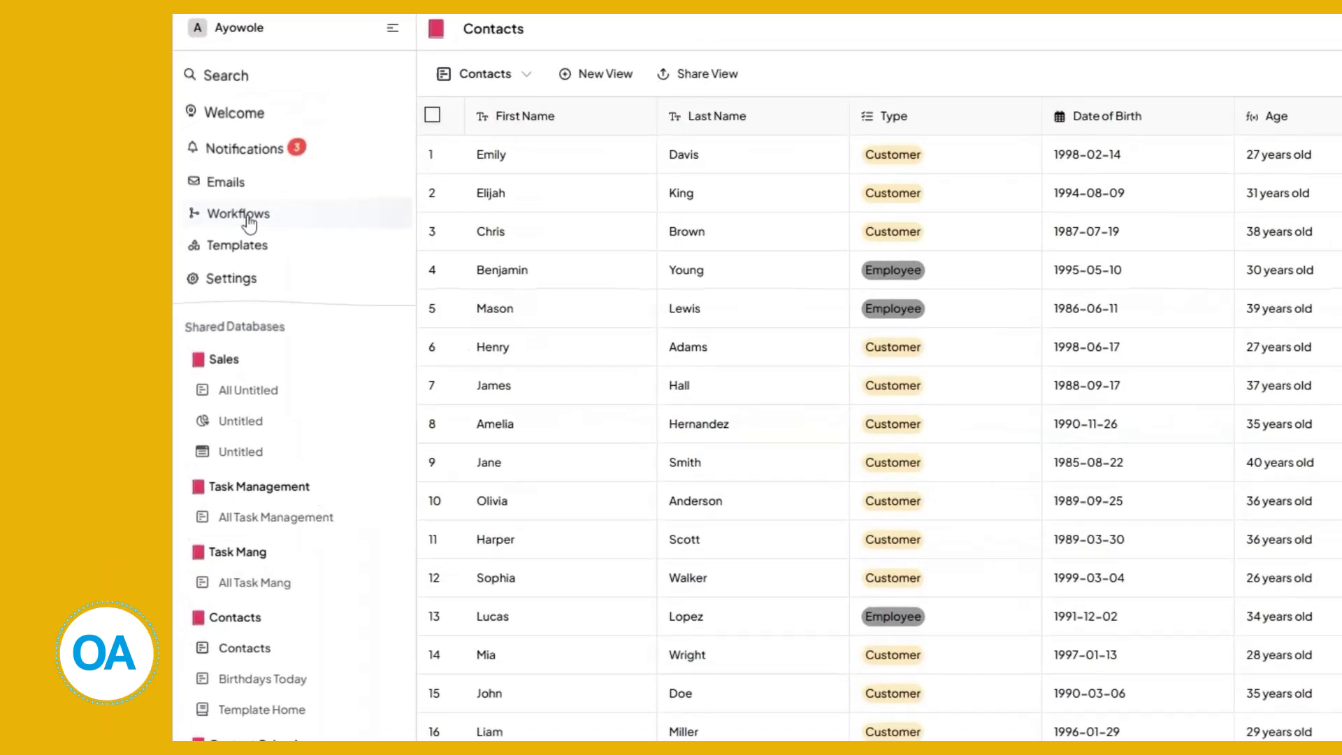
- Reopen the Birthday Workflow from the workflow list and look over its sequence of steps
click(133, 232)
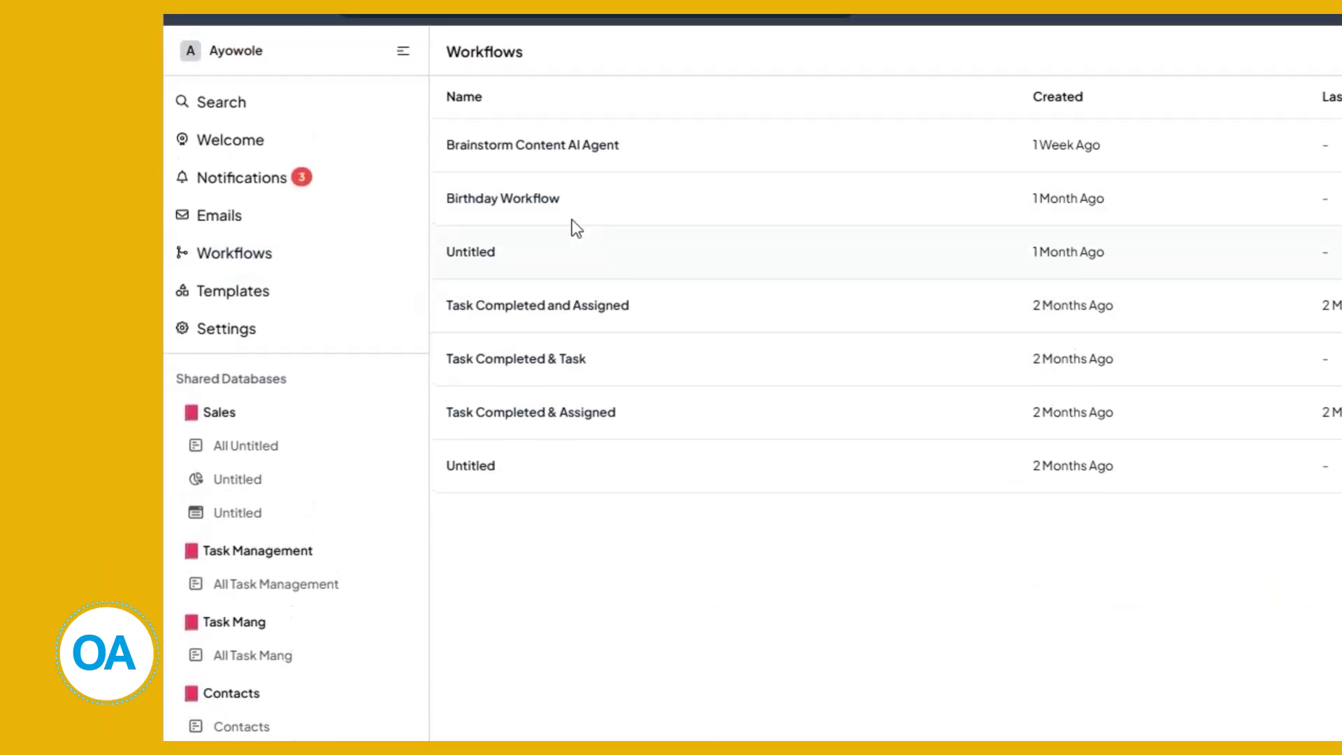
click(523, 230)
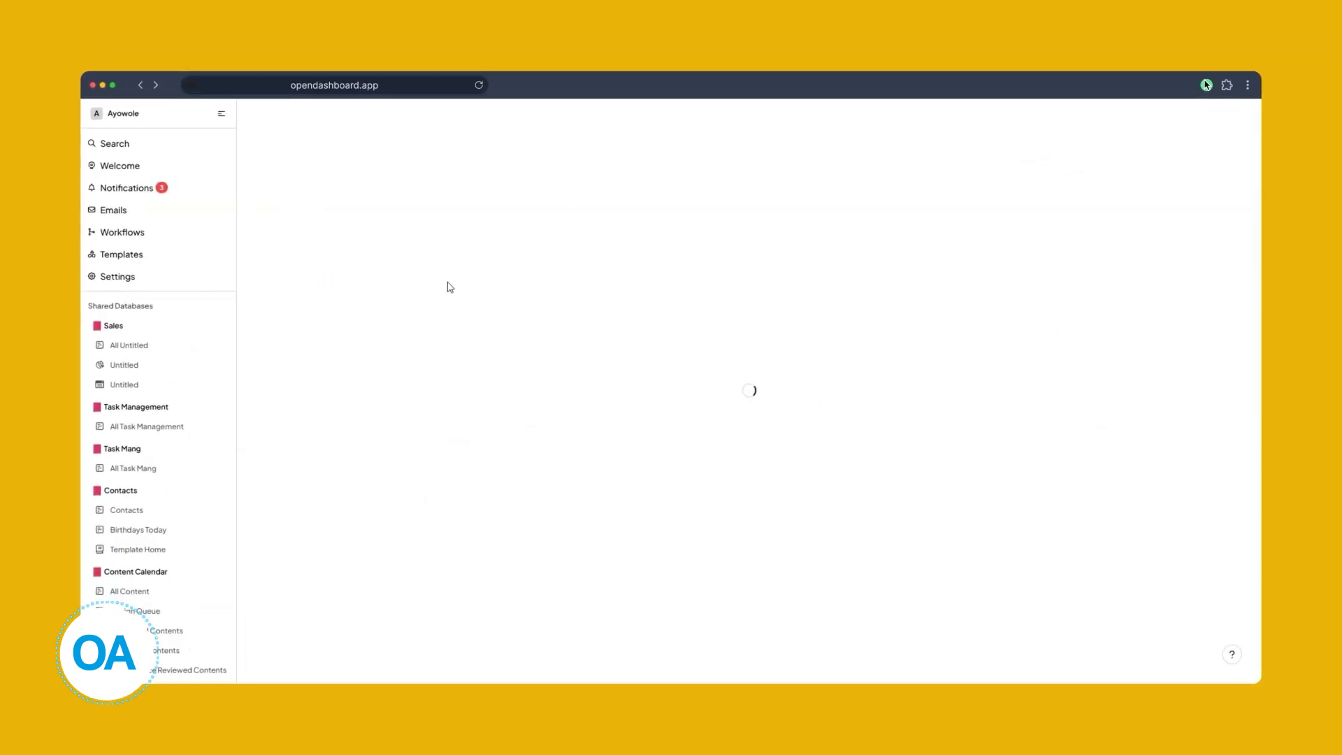
scroll(602, 372, up, 2)
scroll(602, 372, down, 1)
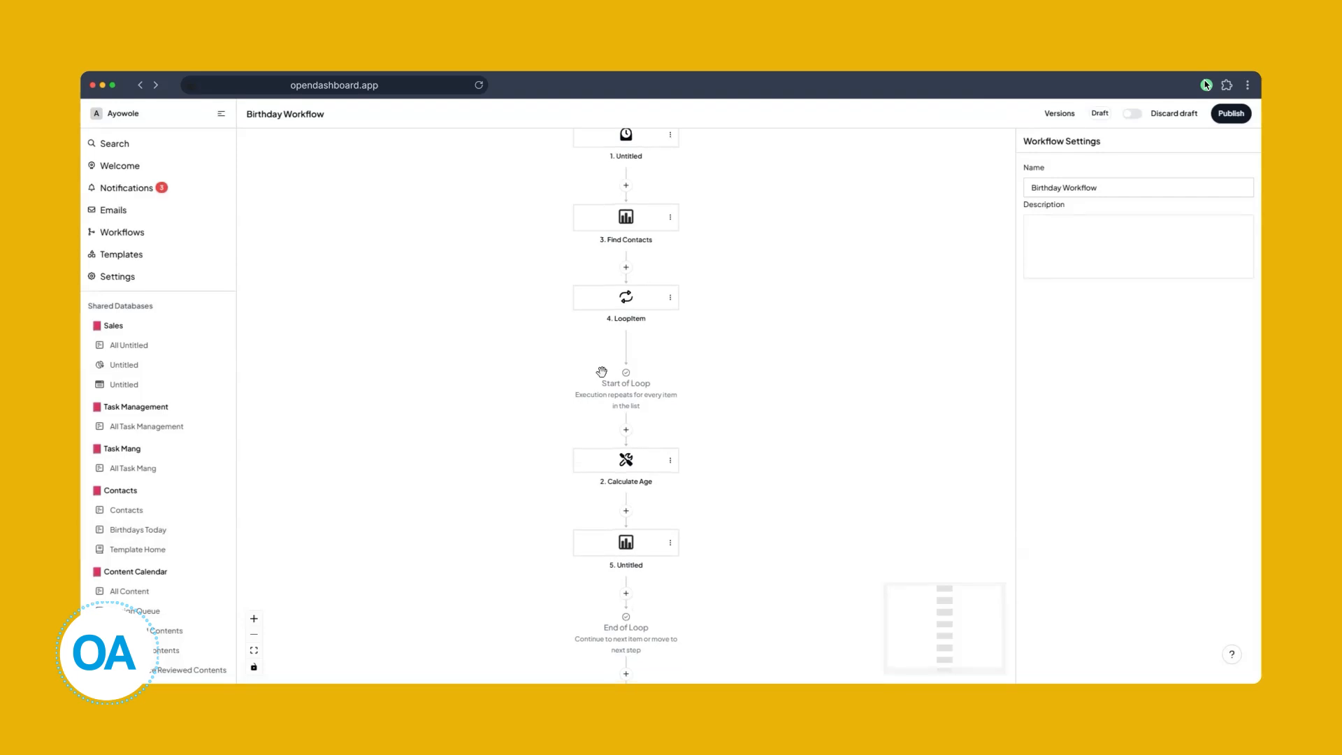
scroll(602, 372, up, 1)
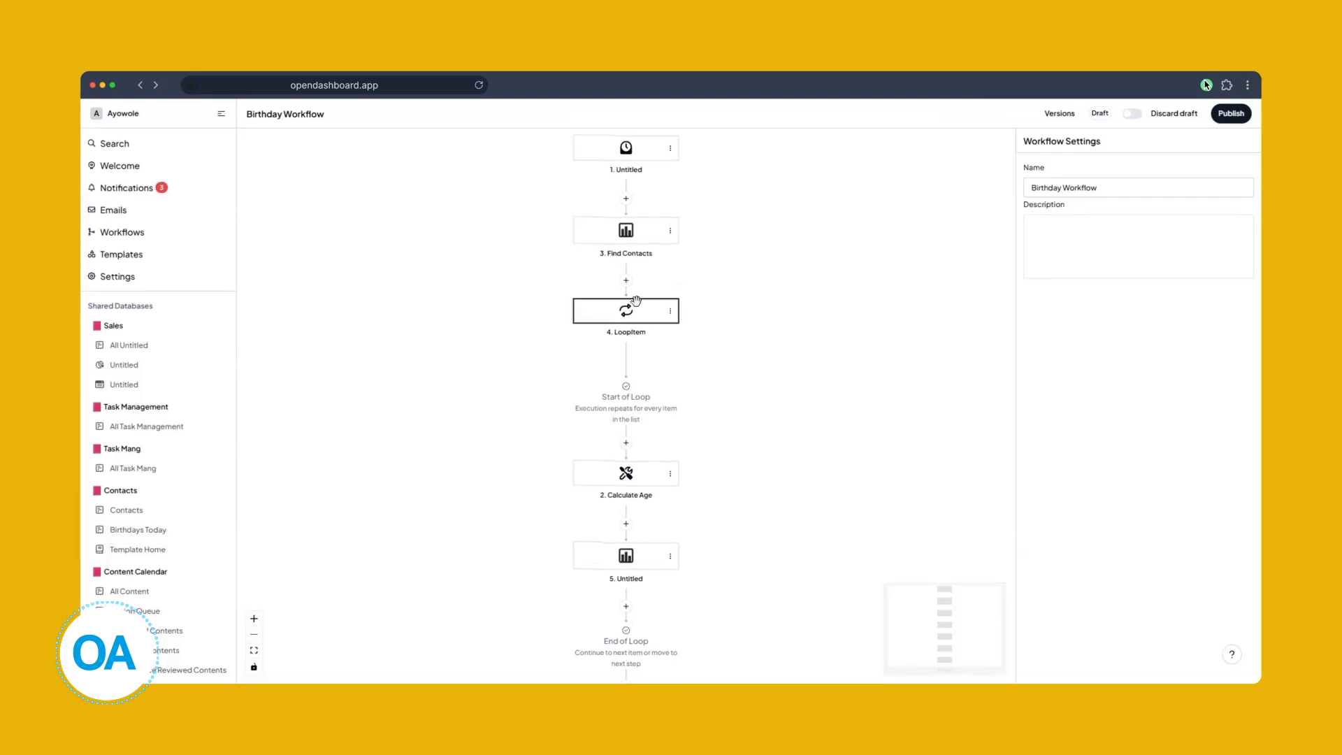
- Review the LoopItem step's input items and the Calculate Age step's name and formula
click(637, 321)
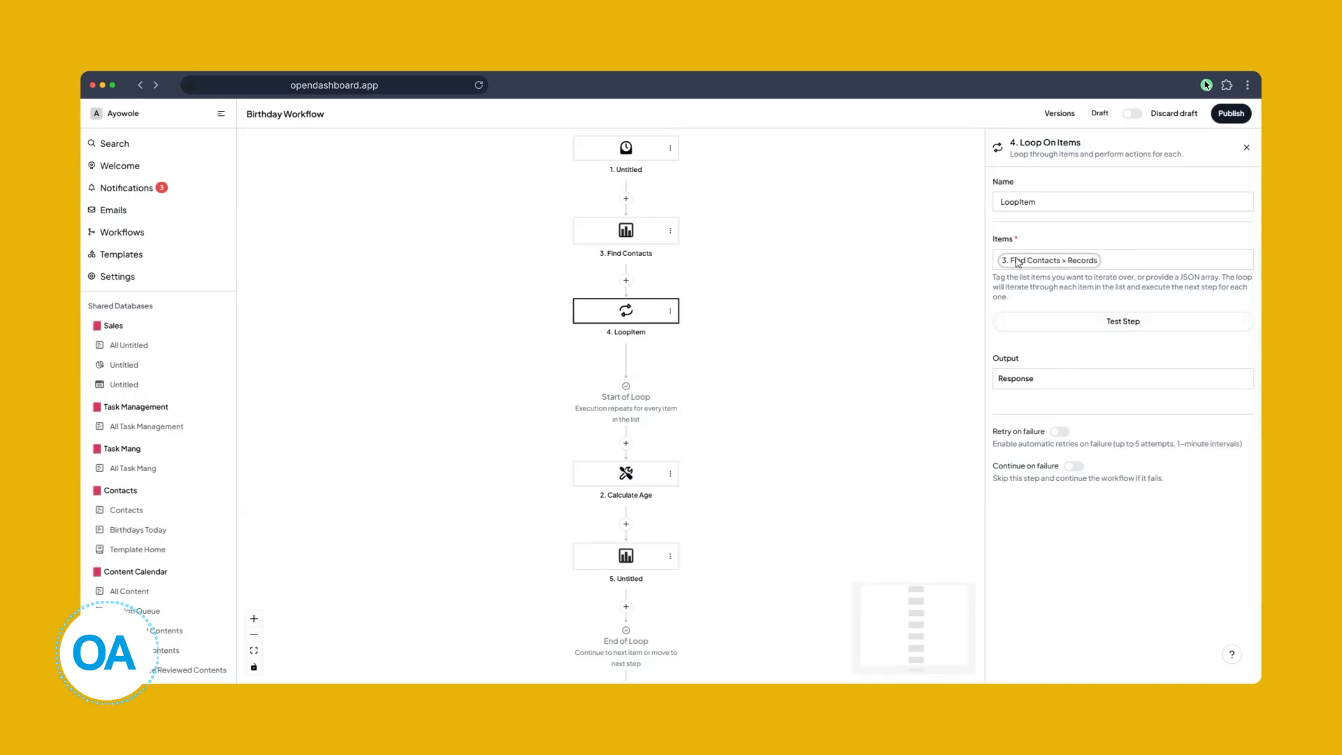
scroll(787, 331, down, 1)
scroll(786, 331, down, 2)
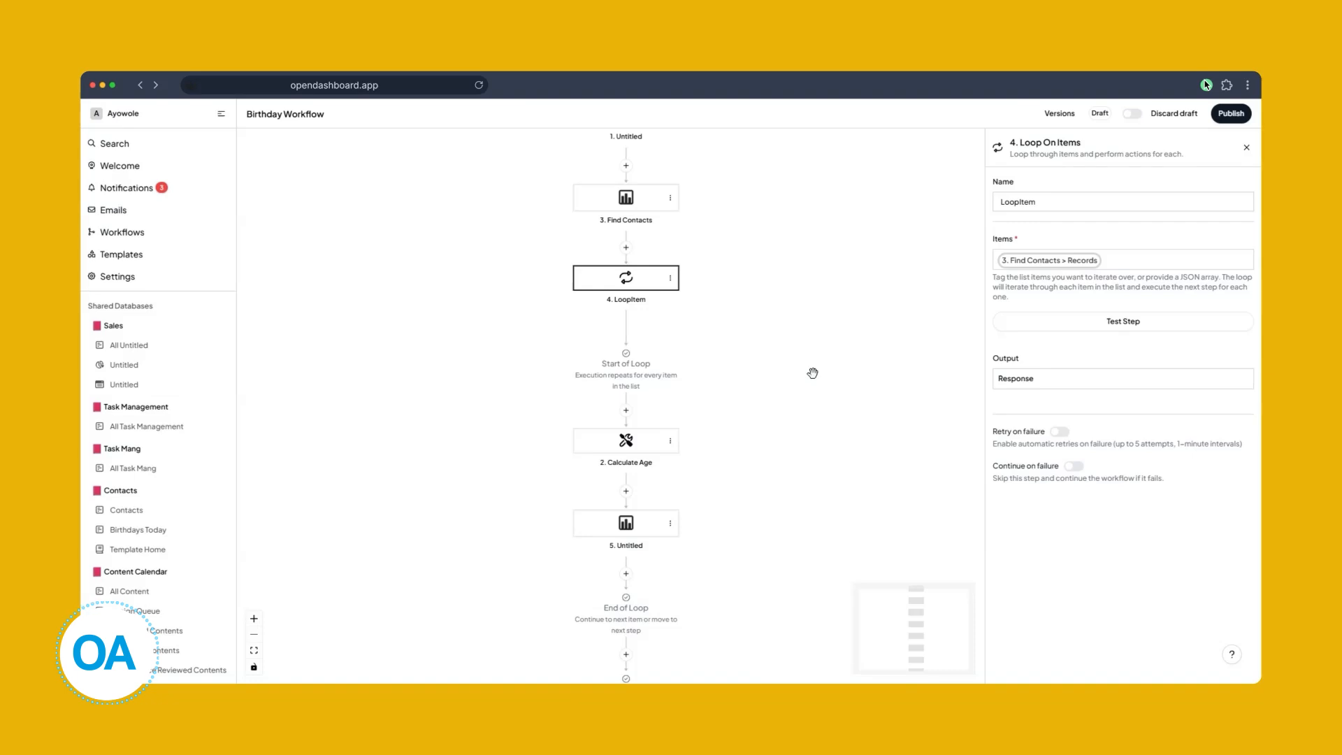
click(640, 448)
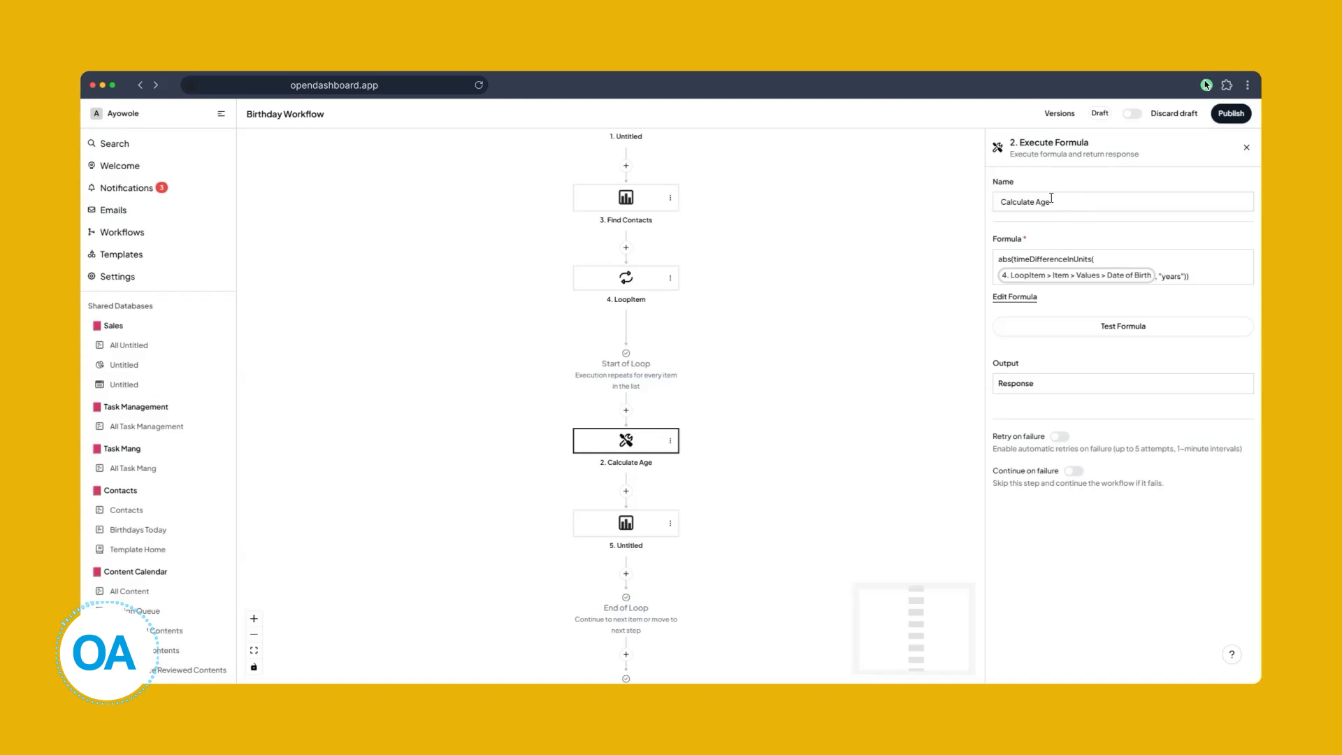
drag(1051, 202, 1001, 203)
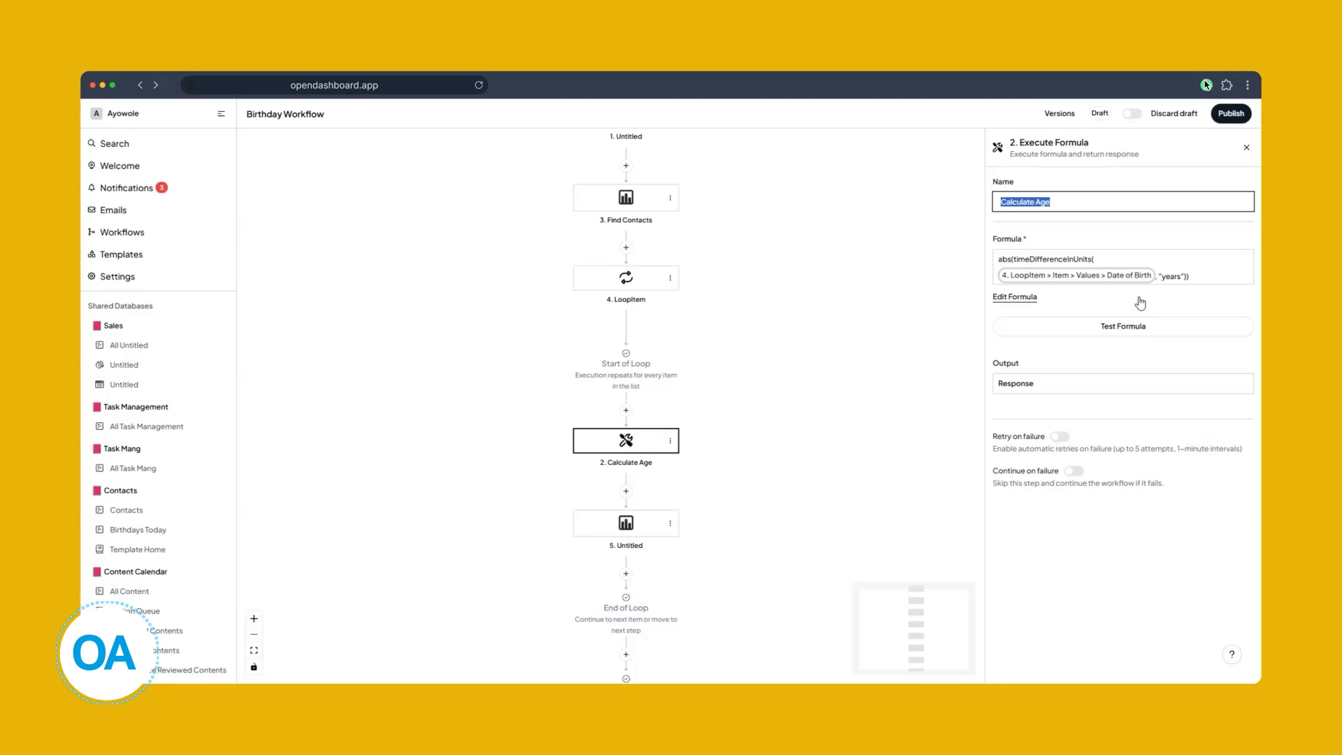
- Open the Send Email step inside the loop and review its sender, recipient, subject, body and attachment settings
scroll(889, 297, down, 3)
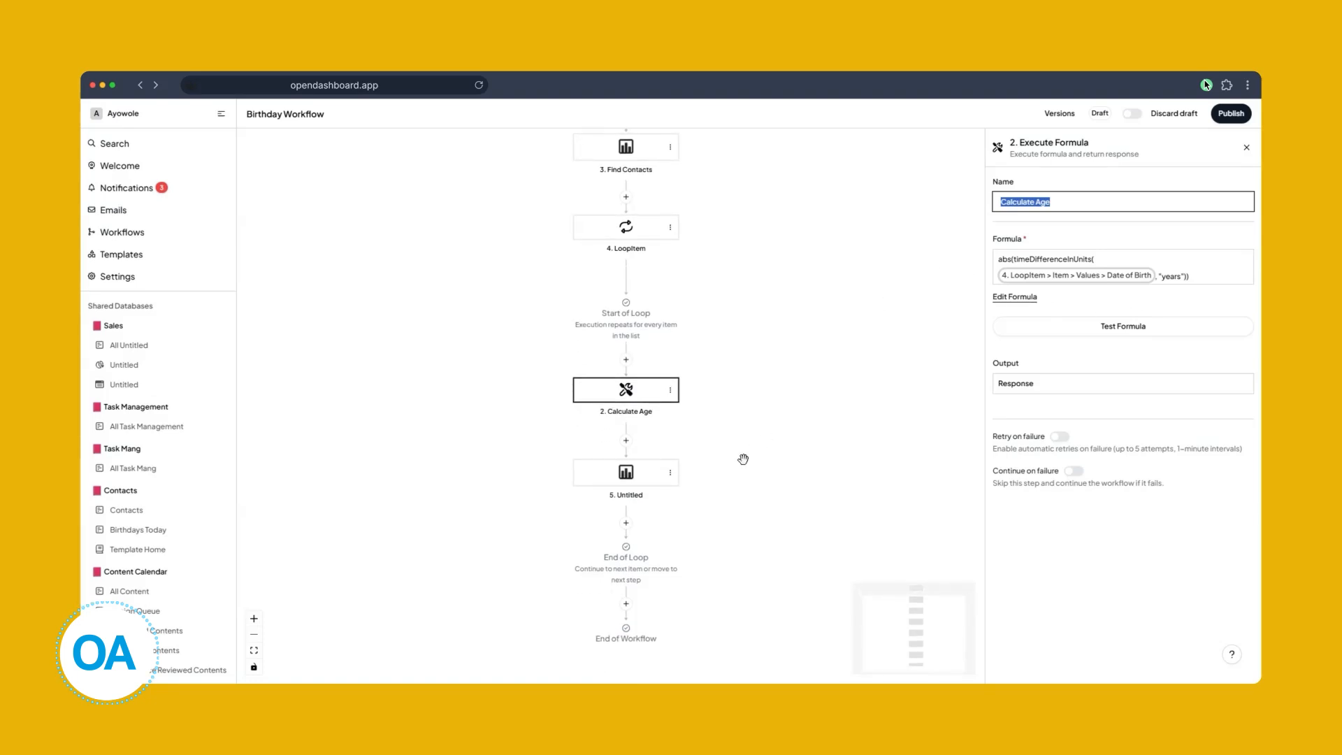
click(633, 475)
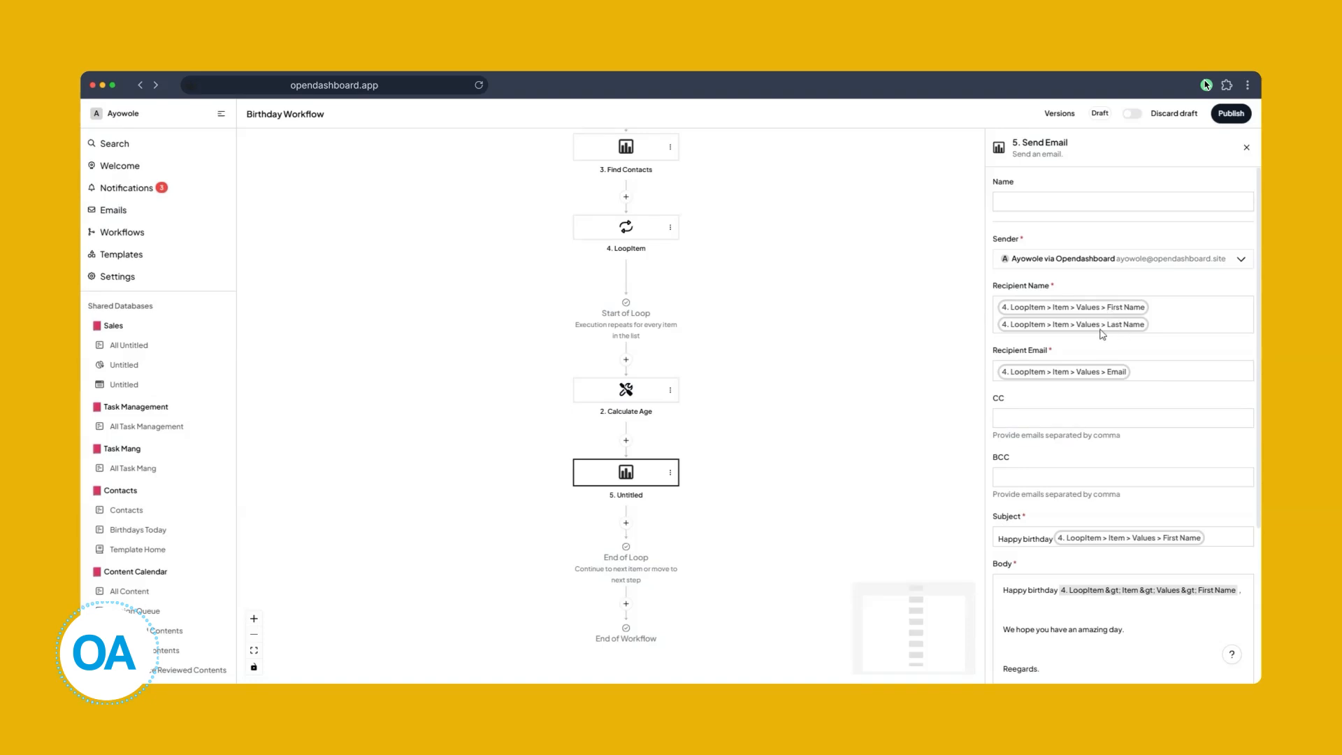
scroll(1099, 416, down, 1)
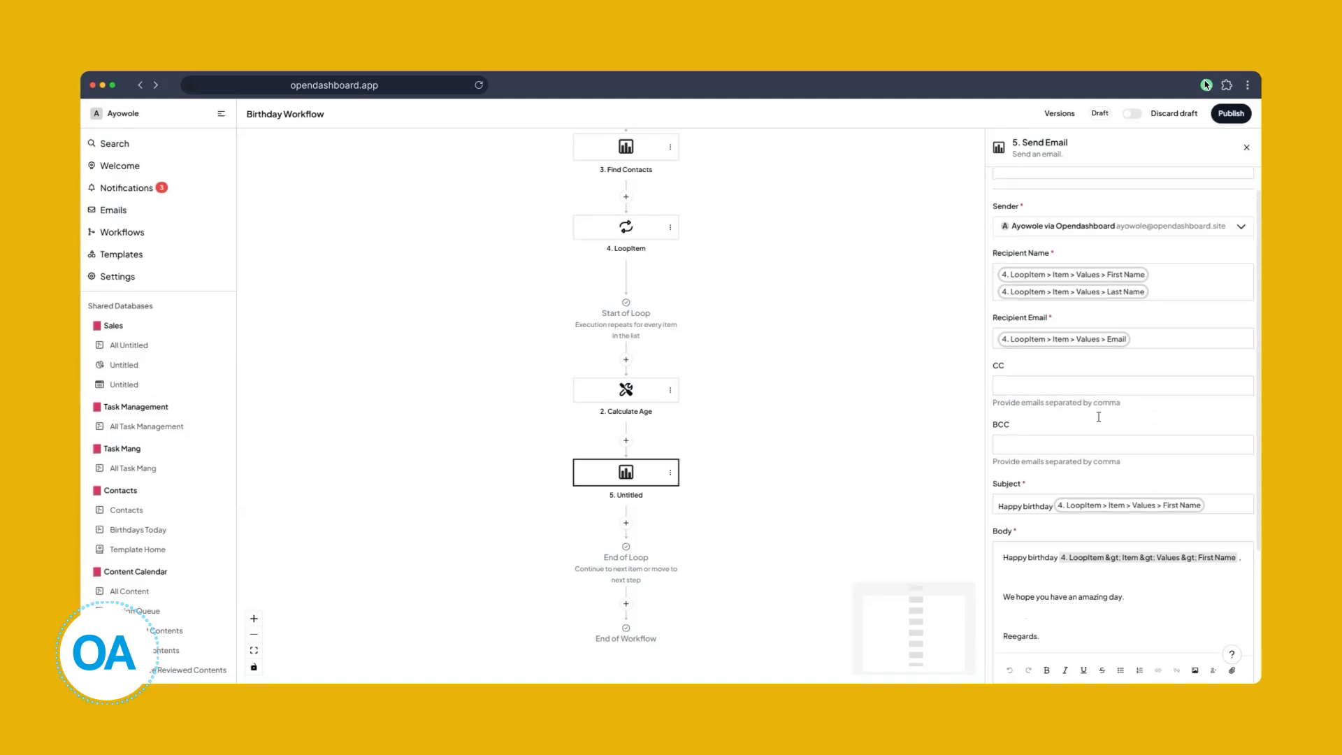
scroll(1099, 417, down, 1)
scroll(1099, 417, down, 2)
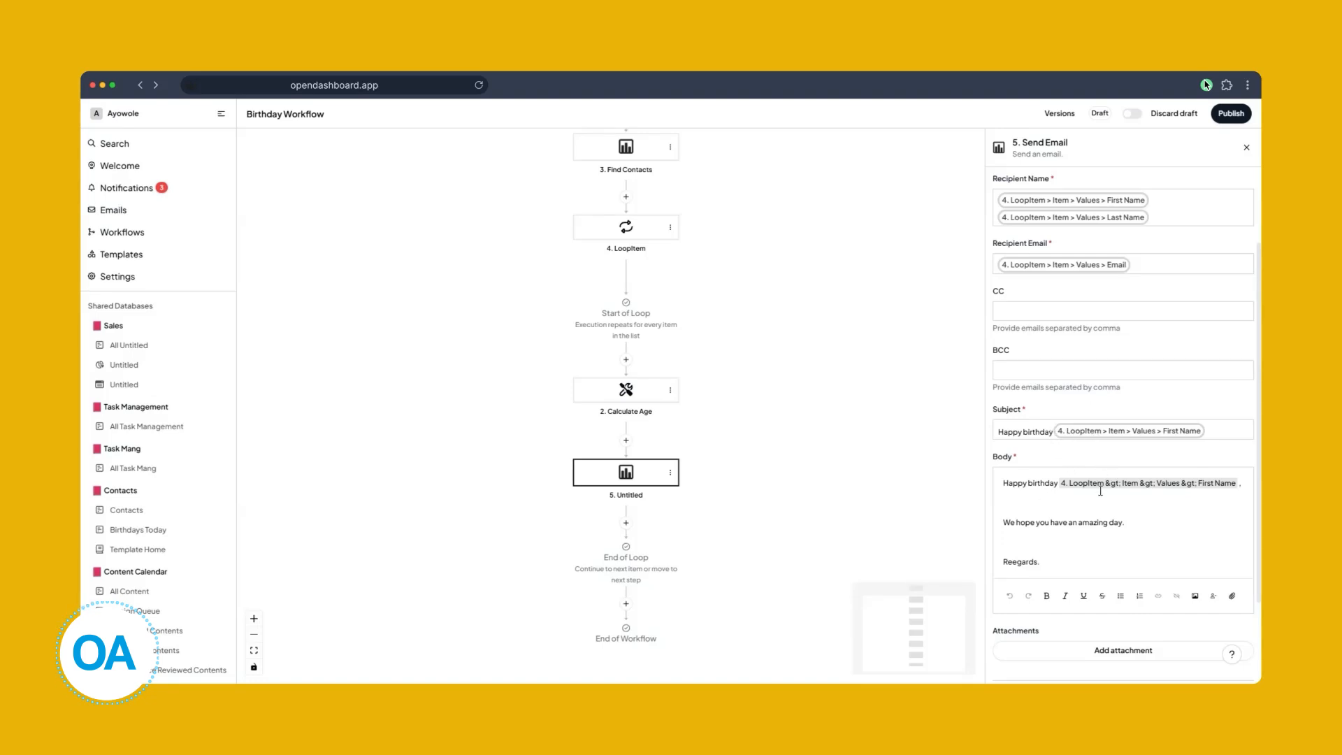
scroll(1098, 491, down, 3)
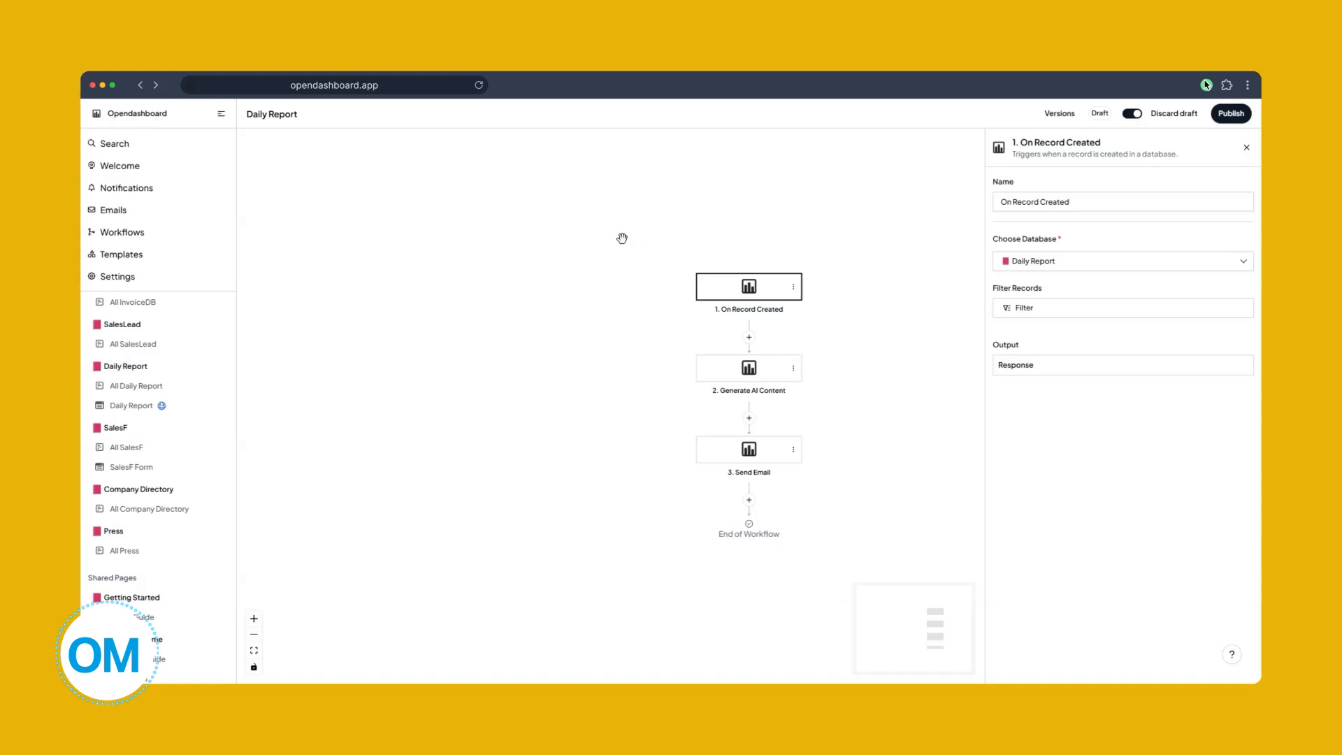
- Review the Daily Report workflow's On Record Created trigger and the fields of the Daily Report form
drag(1109, 145, 1093, 146)
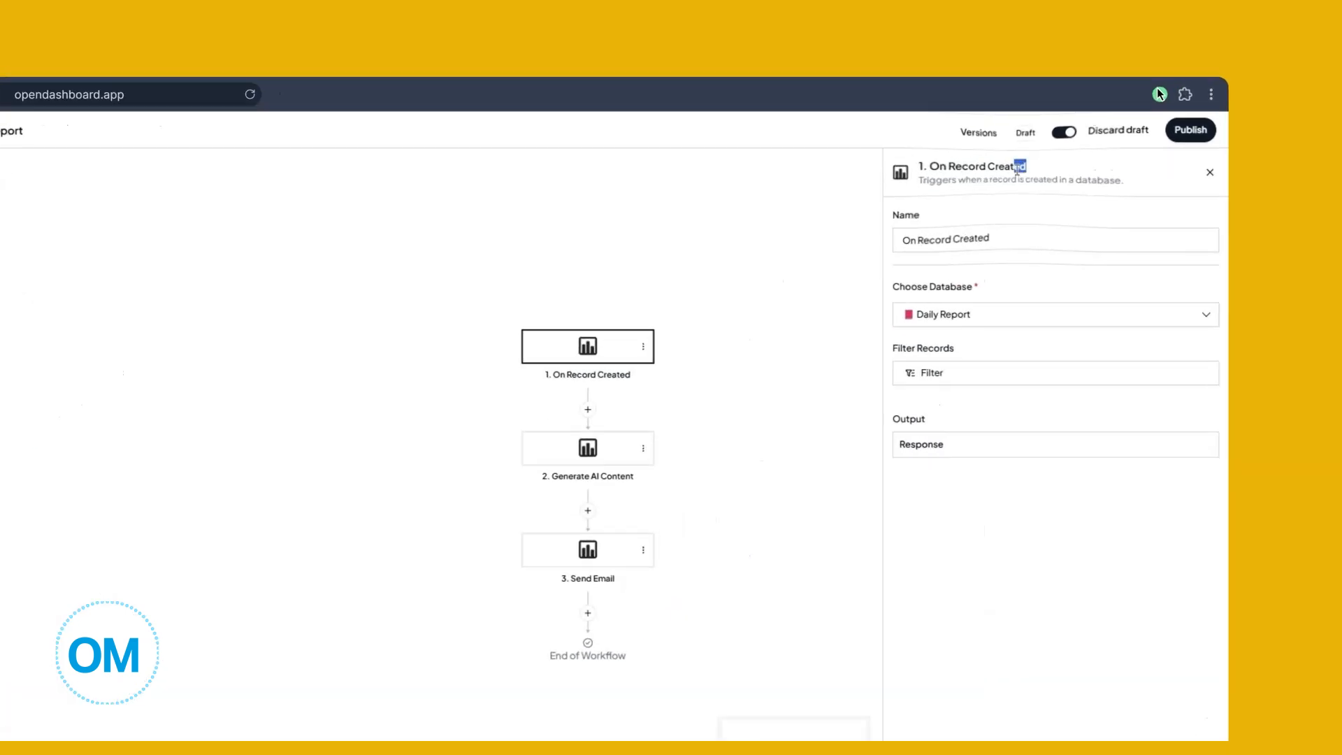
drag(1017, 170, 917, 168)
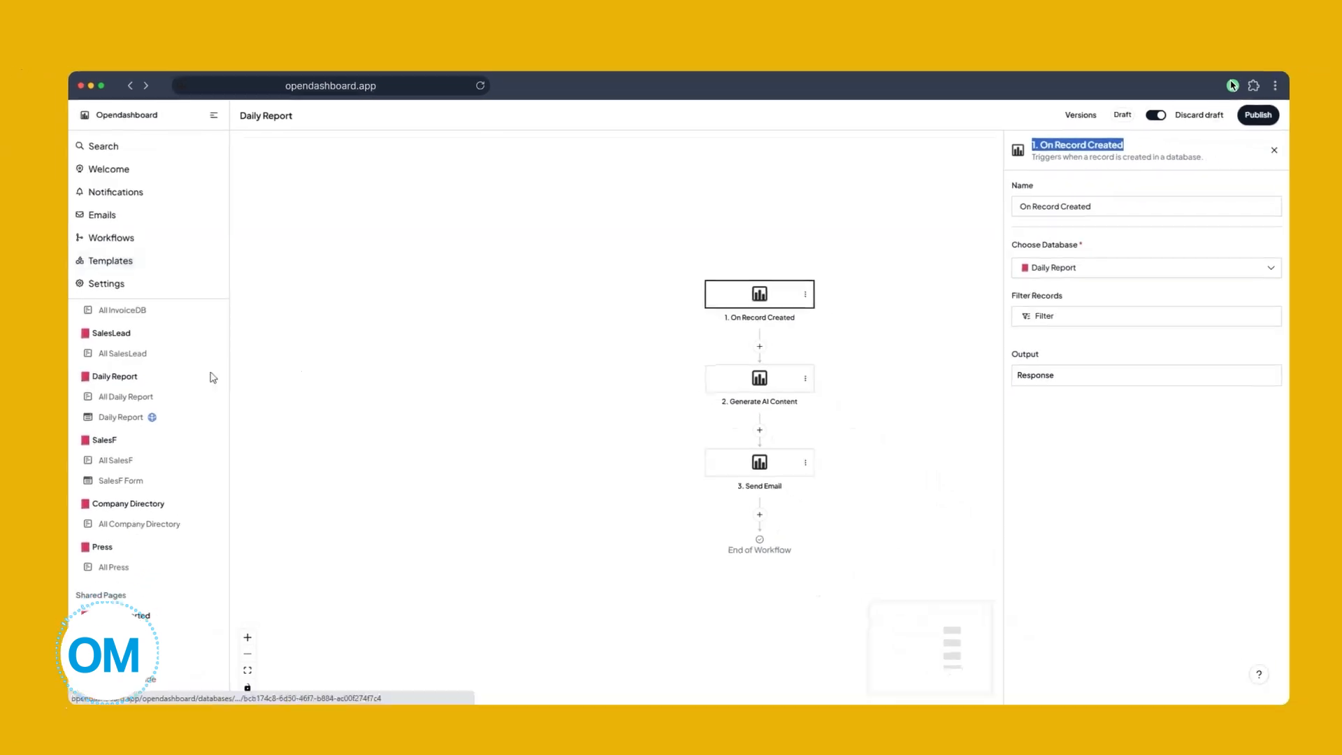
click(146, 411)
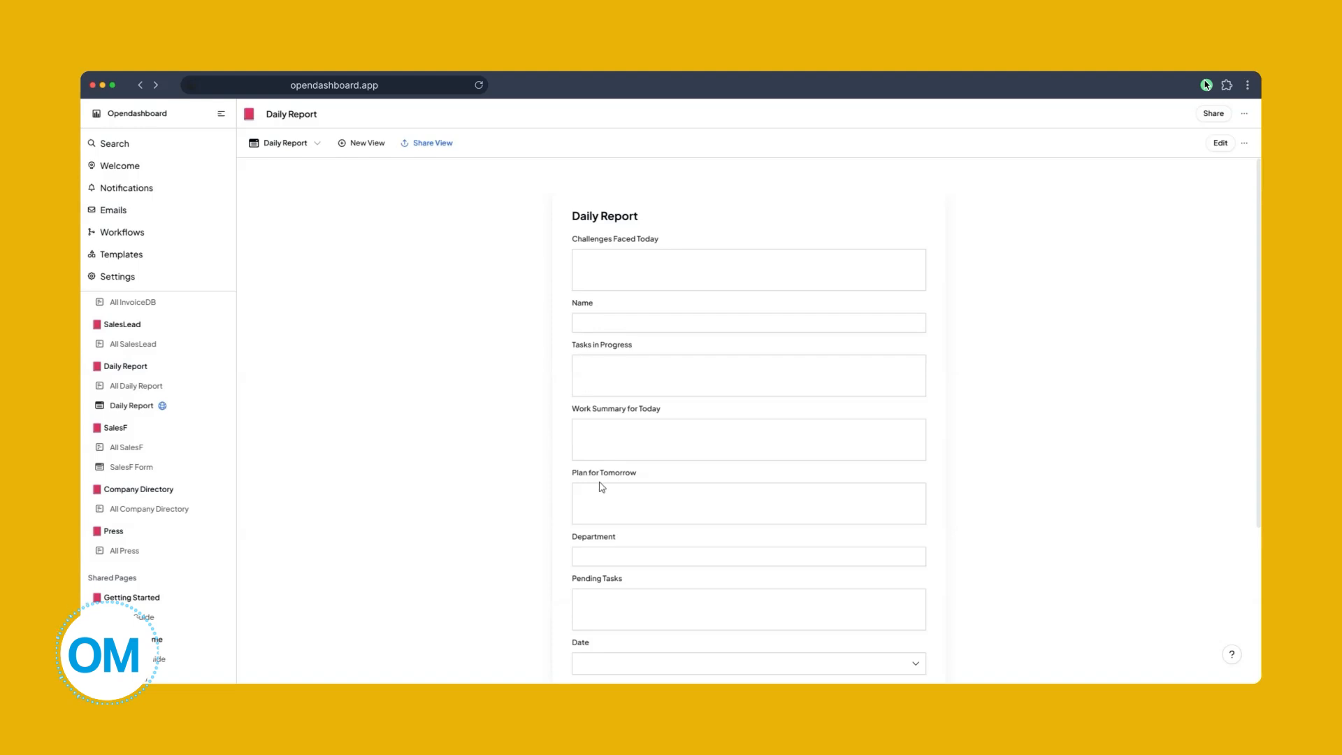
scroll(596, 500, down, 1)
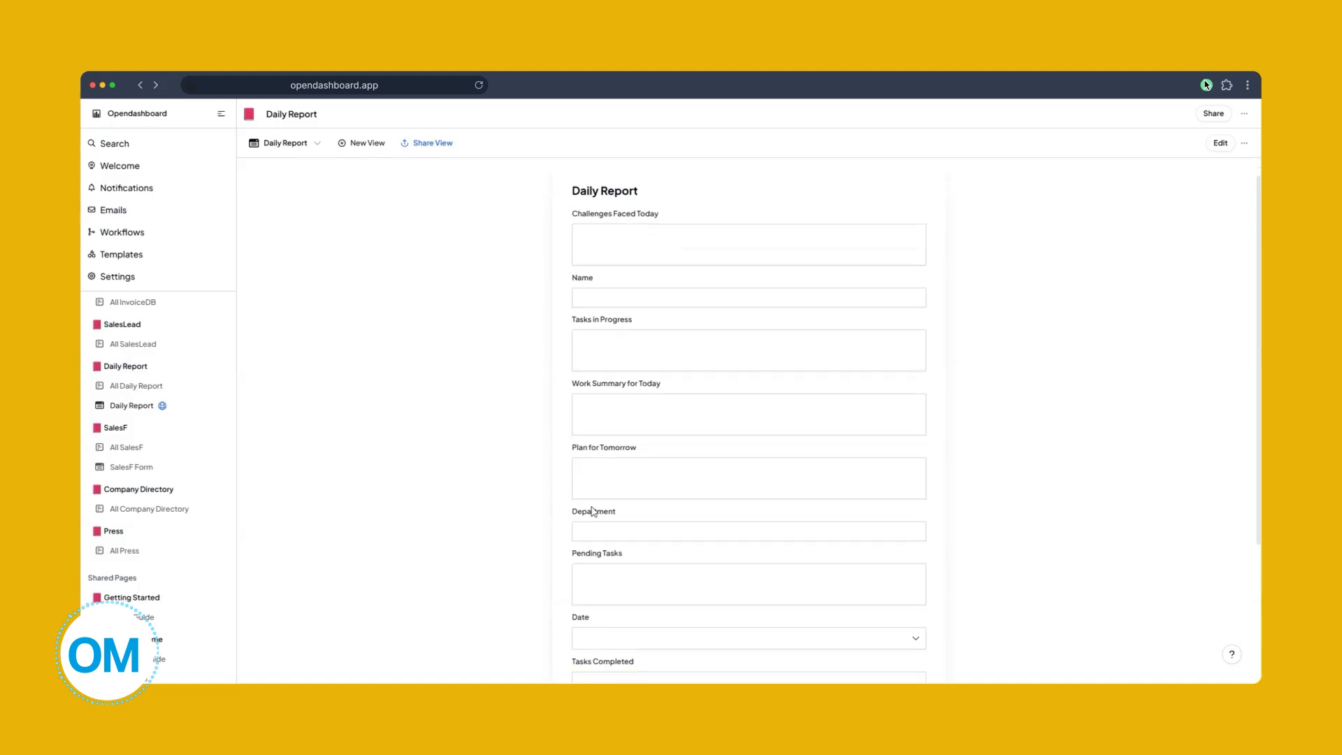
scroll(584, 572, down, 3)
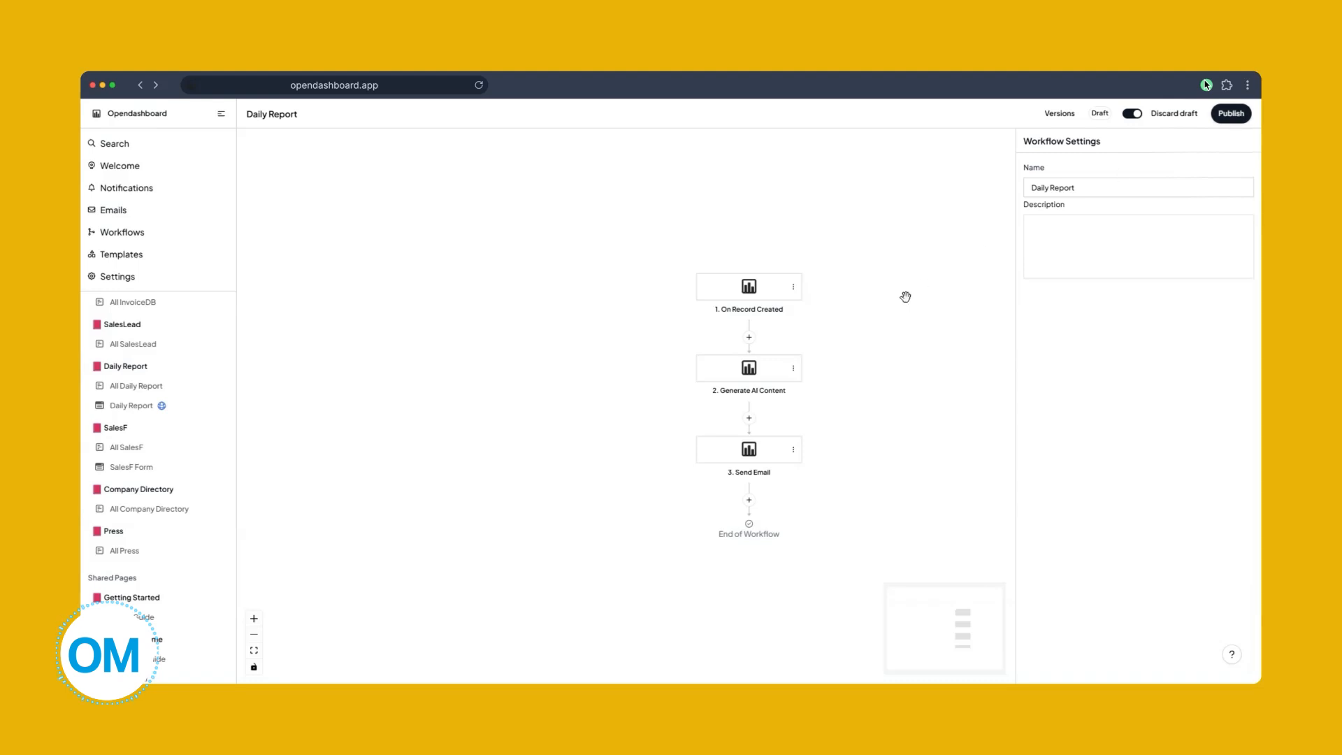
- Review the Generate AI Content step's prompt, word limit and output, and open the Send Email step's settings
click(762, 368)
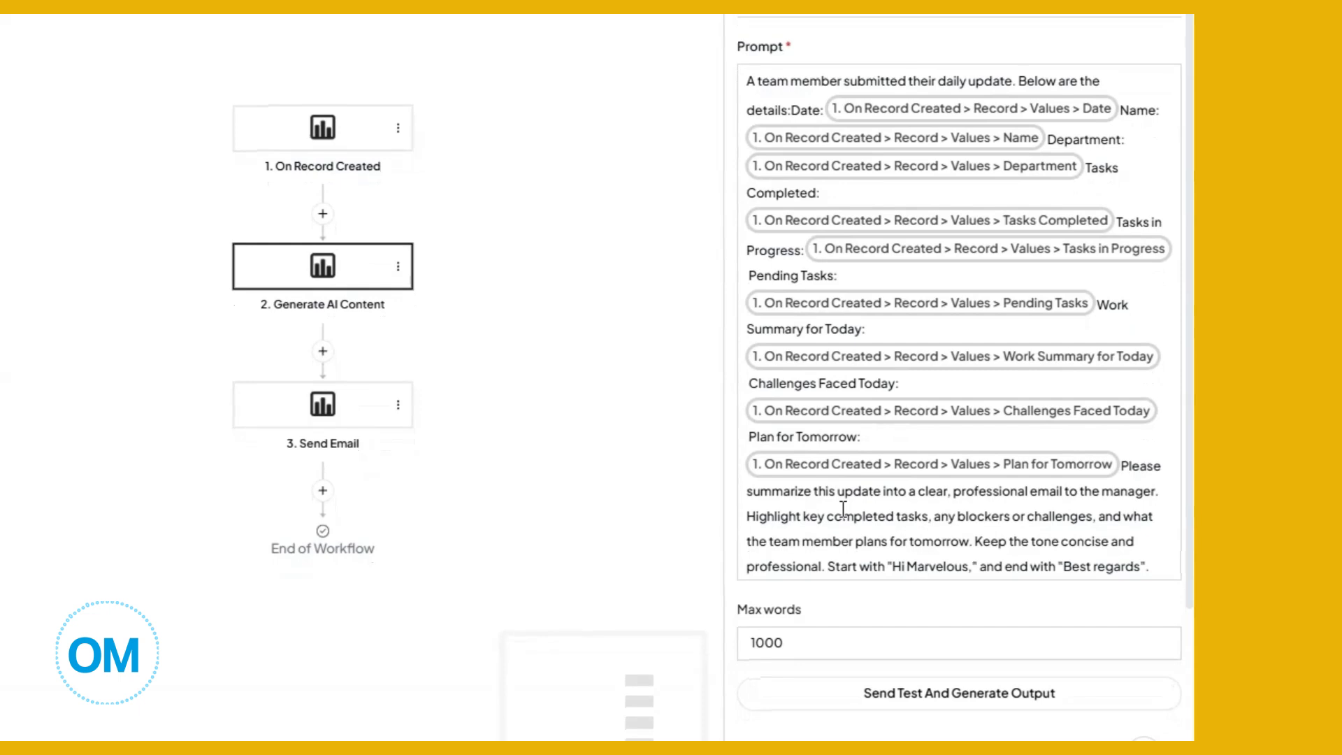
scroll(844, 508, down, 3)
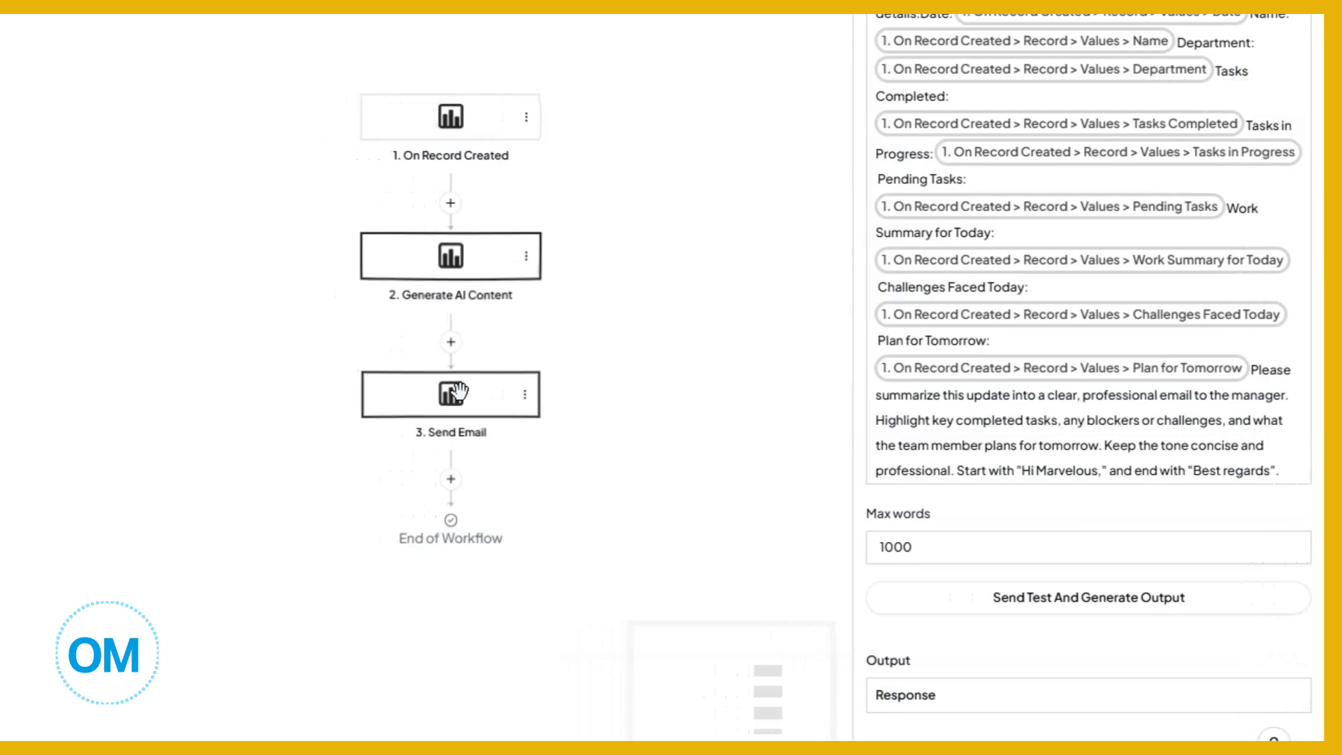
click(441, 370)
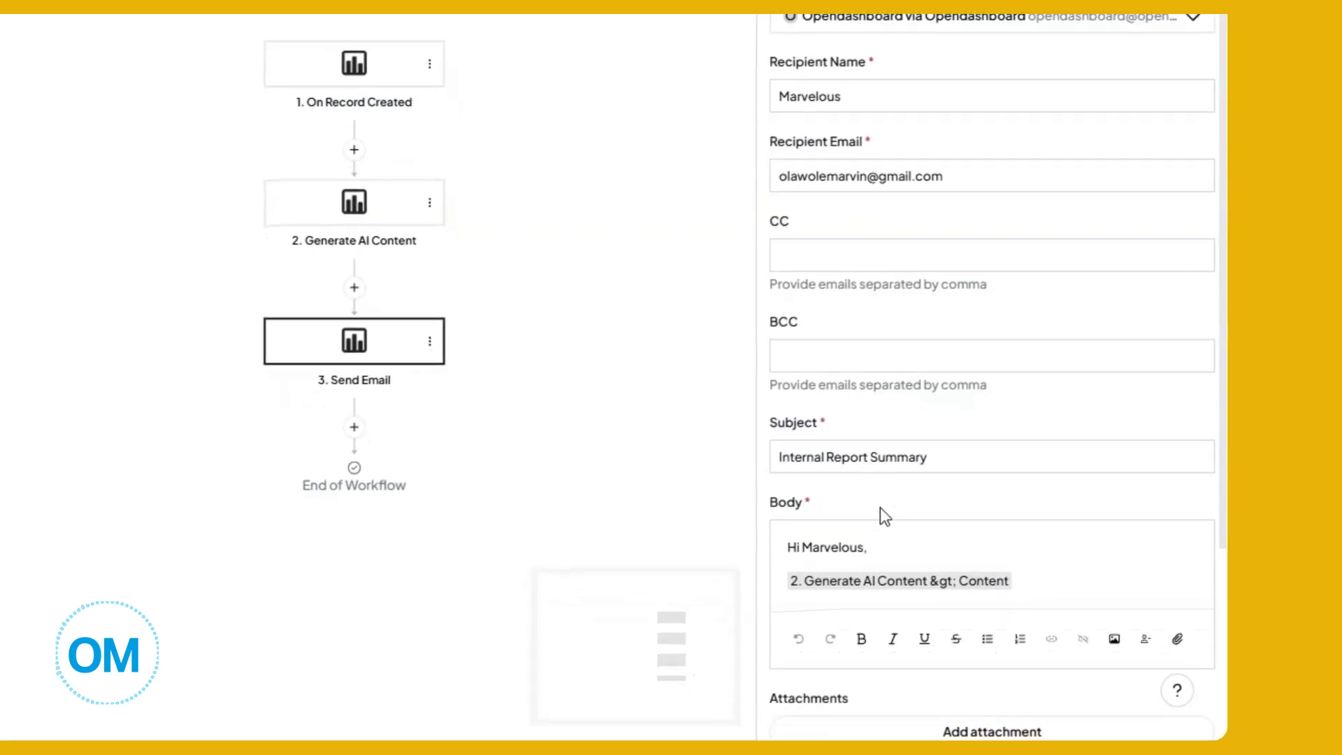